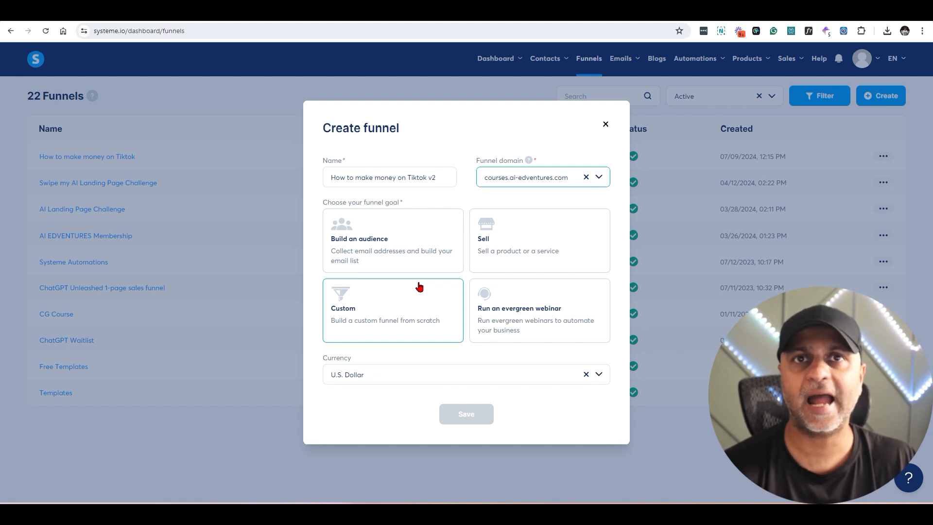
Step: Set the new funnel's goal to Build an audience and save it
left_click(409, 250)
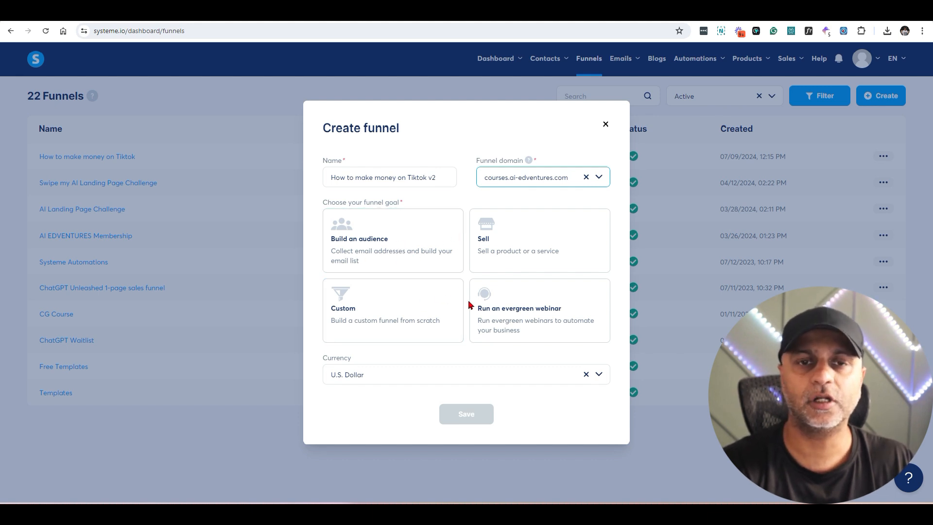
left_click(386, 246)
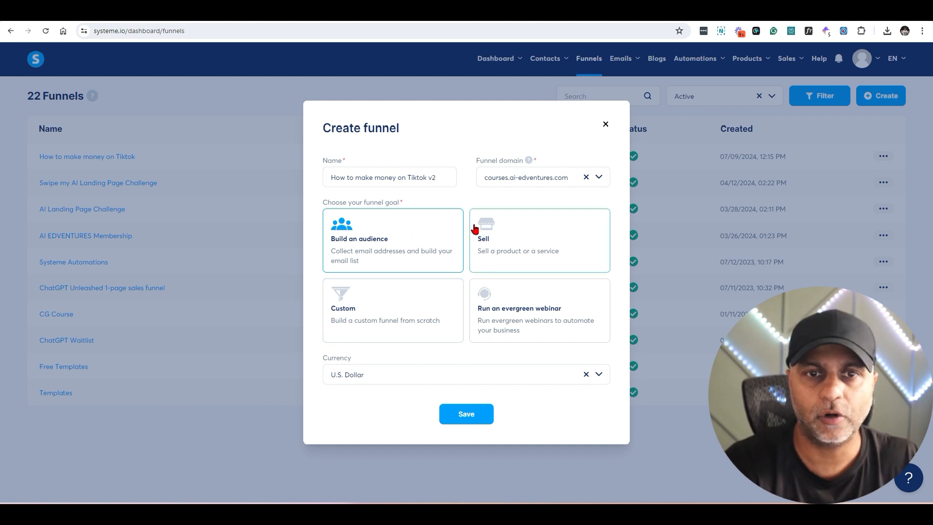
left_click(467, 416)
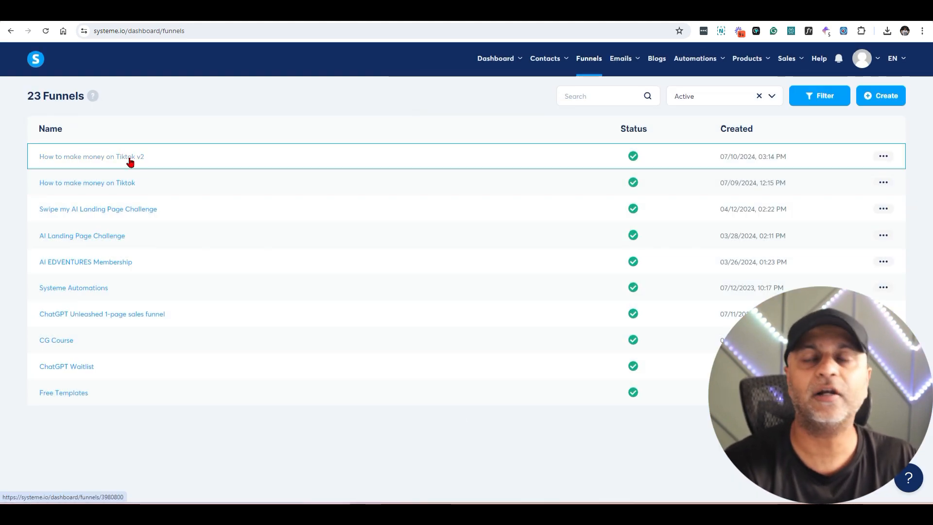
Step: Open the How to make money on Tiktok v2 funnel, then start and cancel adding a step
left_click(634, 157)
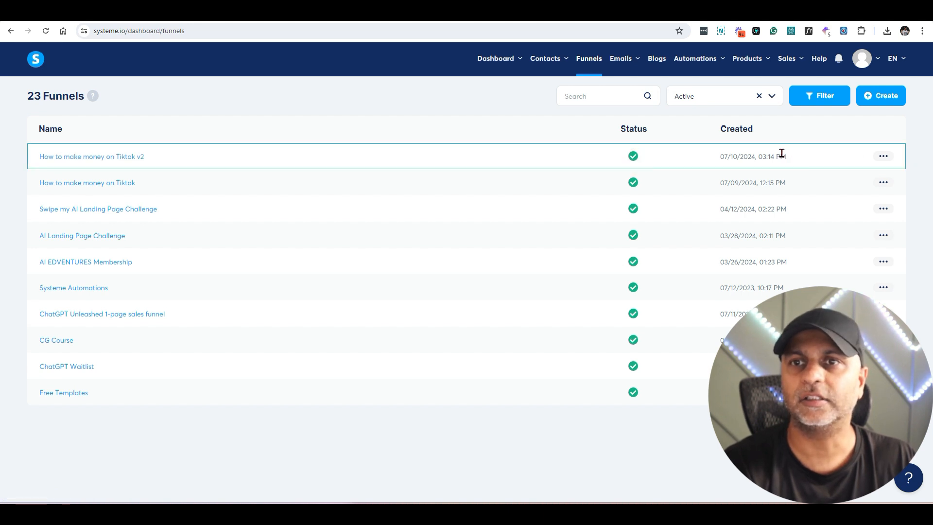
left_click(107, 161)
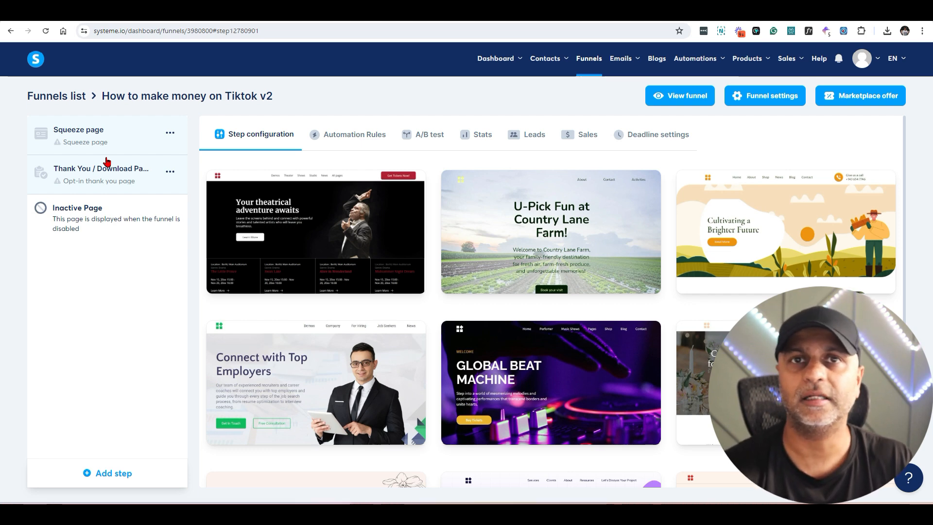
mouse_move(238, 212)
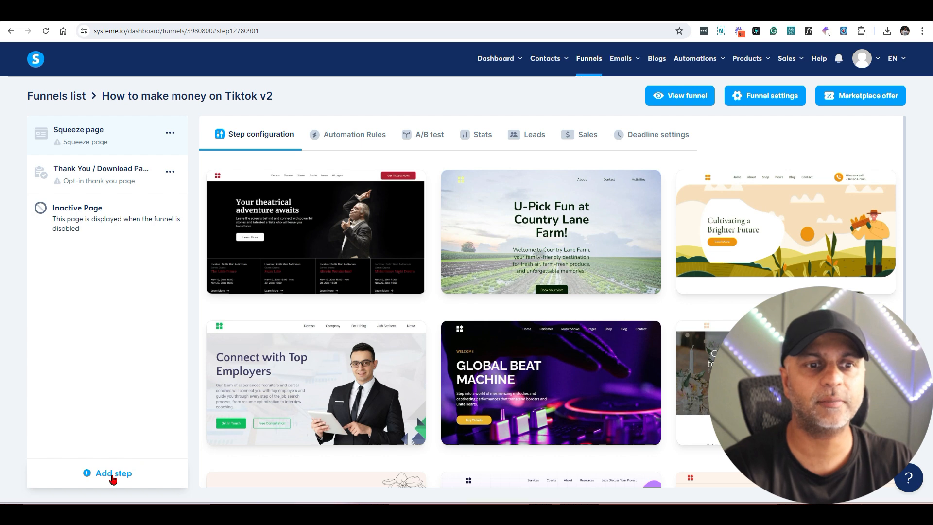
left_click(112, 475)
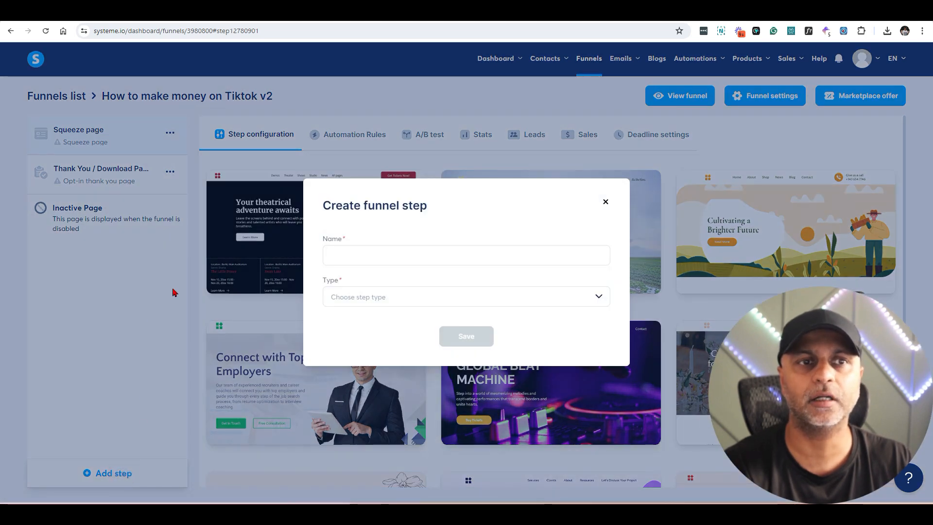
left_click(605, 202)
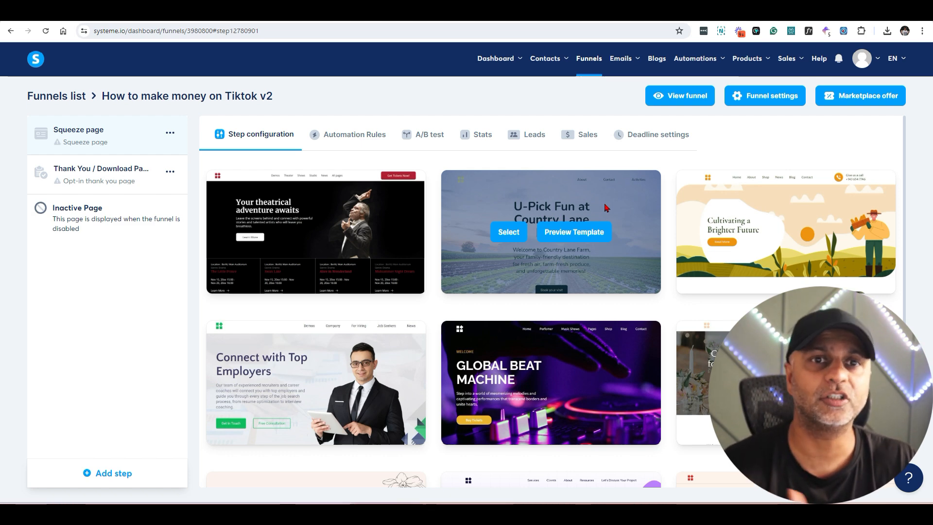
Step: Scroll down through the squeeze page template gallery
scroll(558, 306, "down", 3)
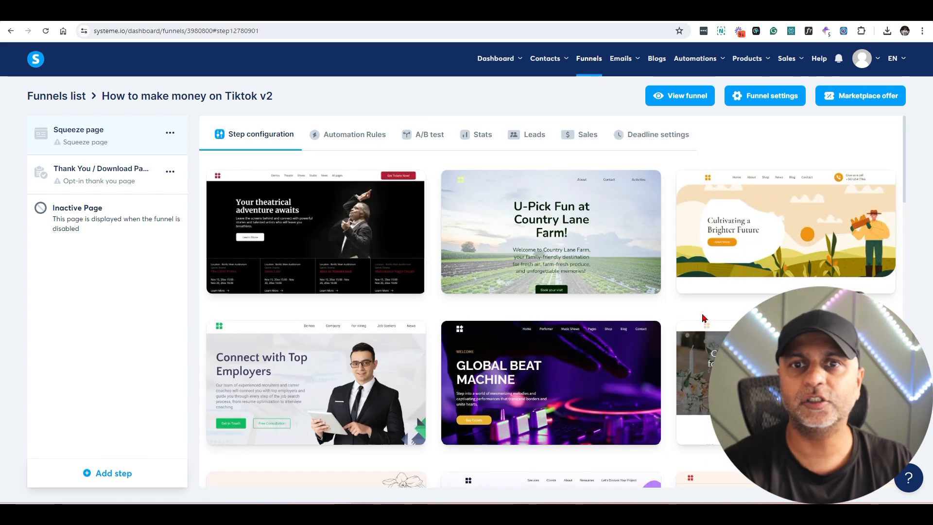
scroll(706, 311, "down", 3)
scroll(706, 311, "down", 15)
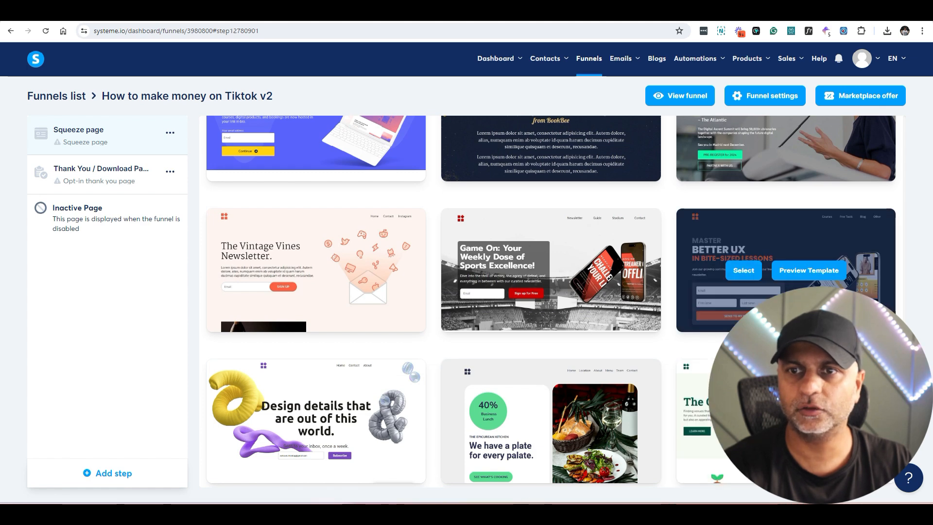
Step: Replace the squeeze page's template with the Game On sports-newsletter template
left_click(750, 275)
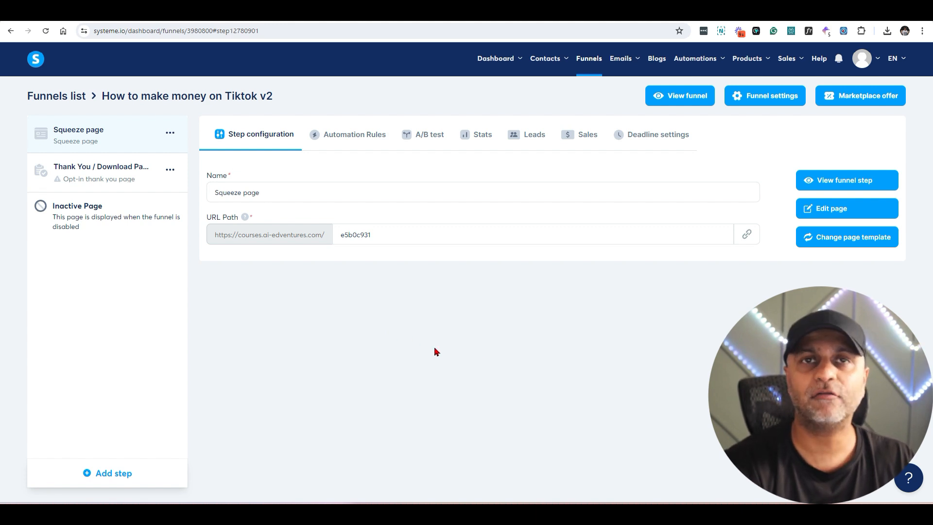
left_click(869, 245)
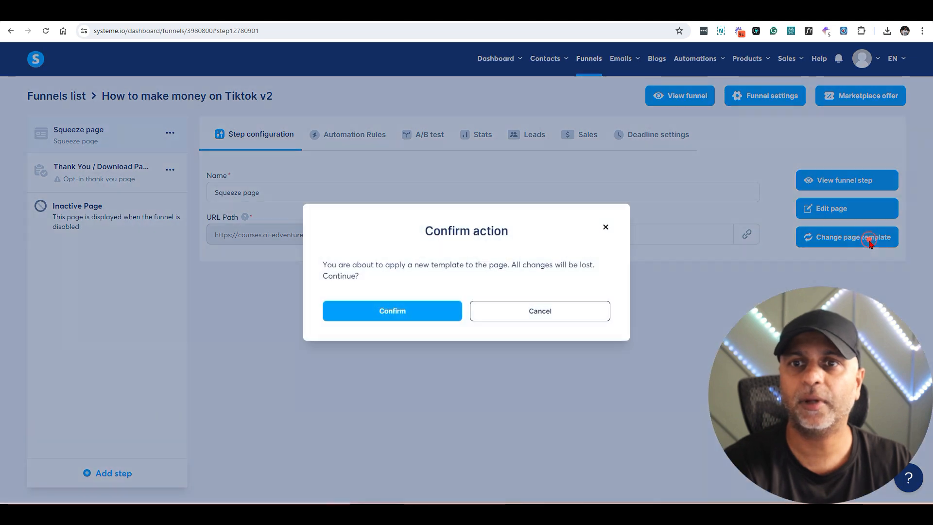
left_click(413, 315)
scroll(410, 308, "down", 4)
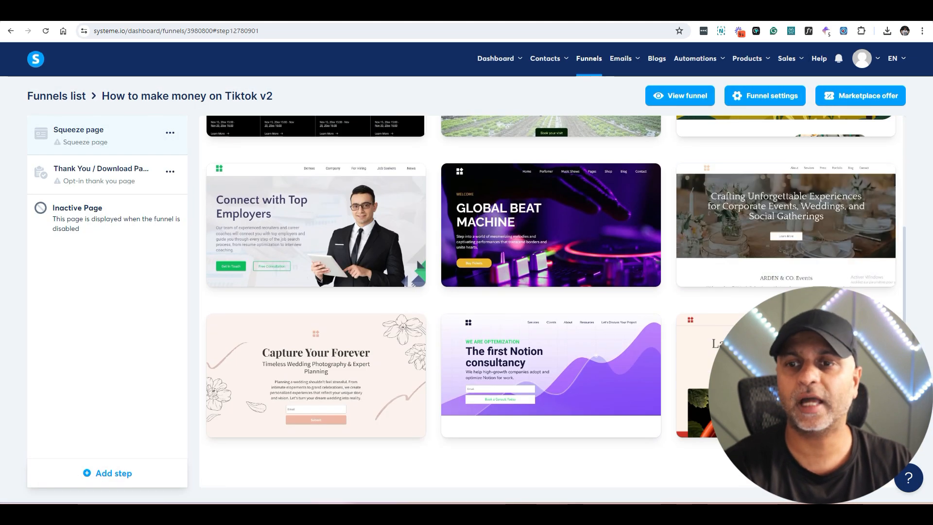
scroll(550, 301, "down", 13)
scroll(743, 209, "down", 9)
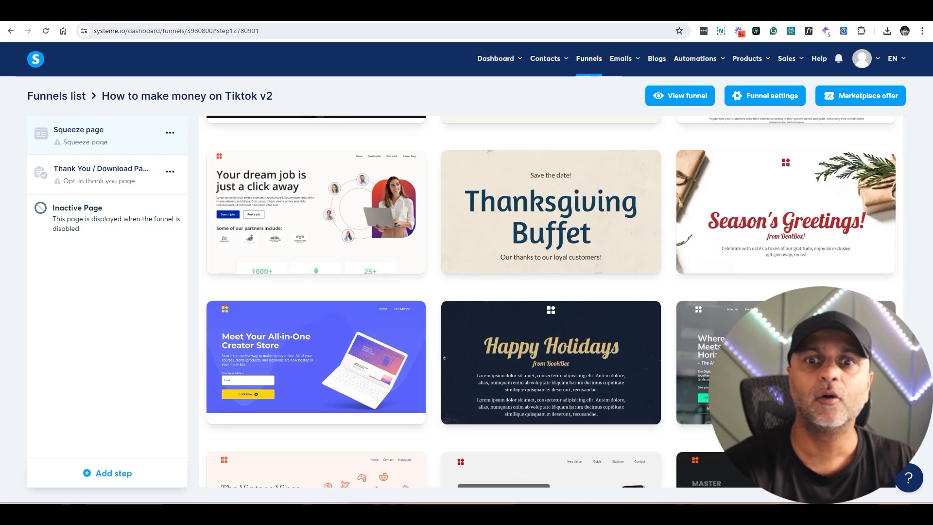
scroll(551, 301, "down", 6)
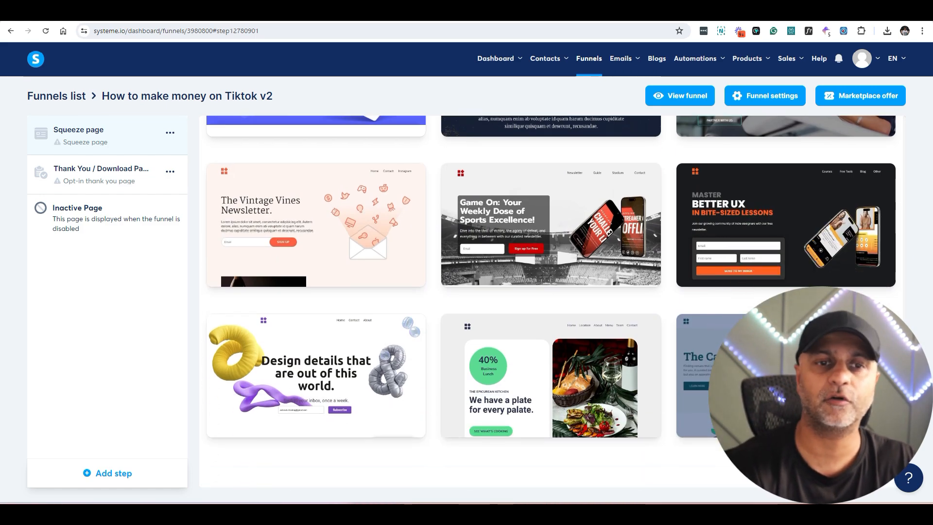
scroll(513, 275, "up", 1)
left_click(510, 274)
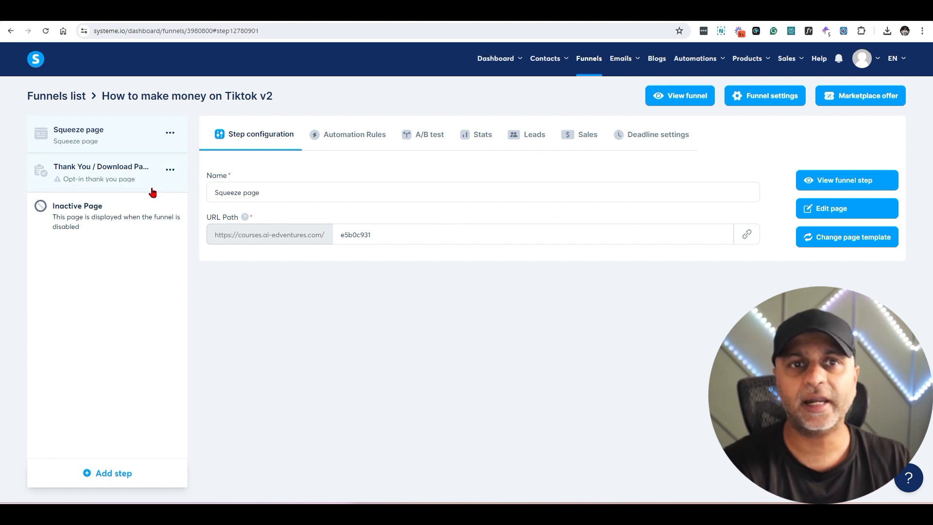
Step: Name the step How to make money on Tiktok v2, set path how-to-make-moneytiktok, then edit the page
triple_click(289, 190)
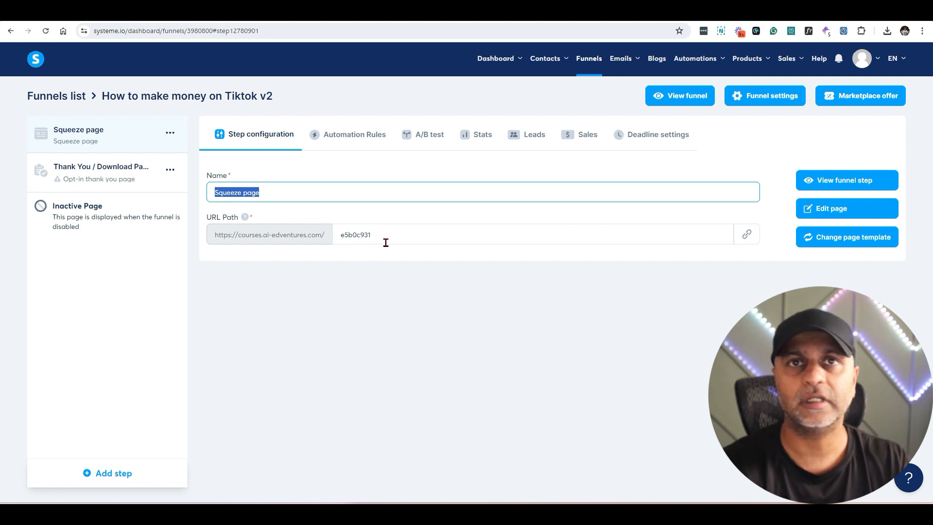
type("How to make money on Tiktok")
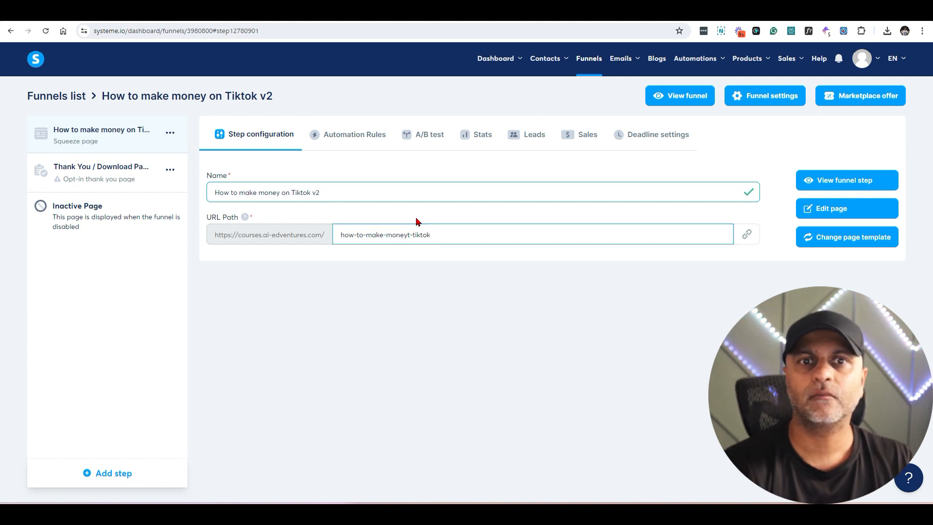
left_click(411, 233)
key("BackSpace")
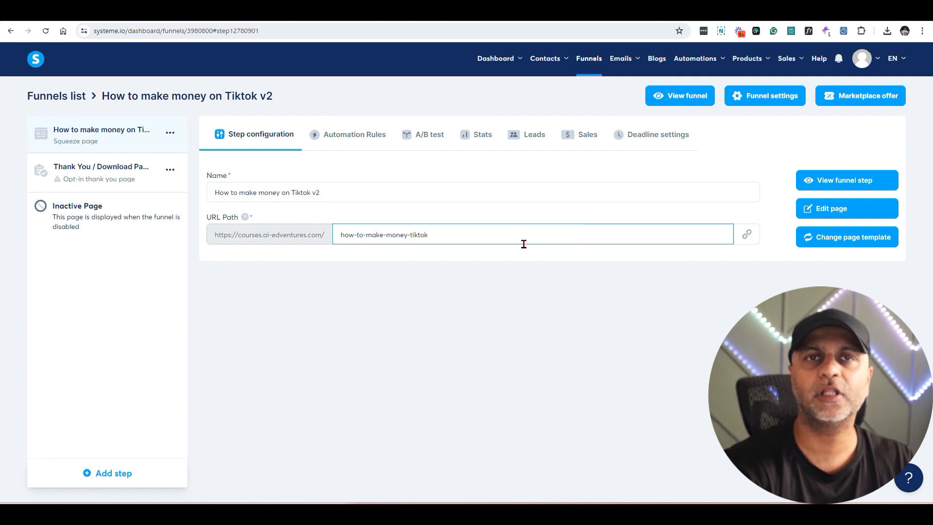
key("Delete")
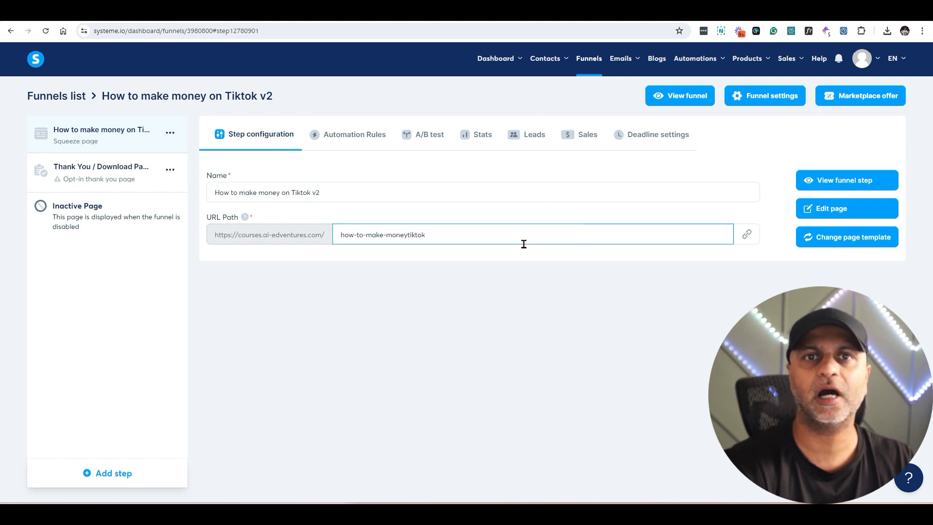
left_click(483, 235)
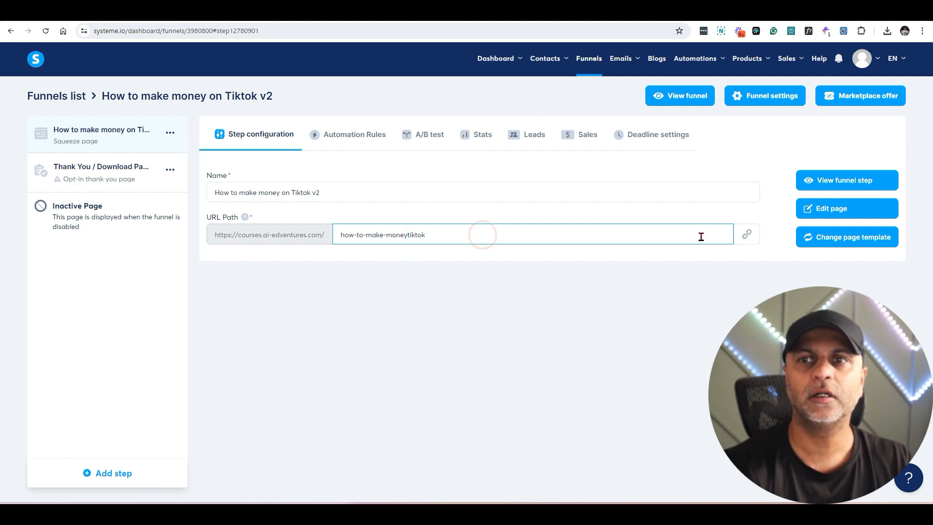
left_click(780, 250)
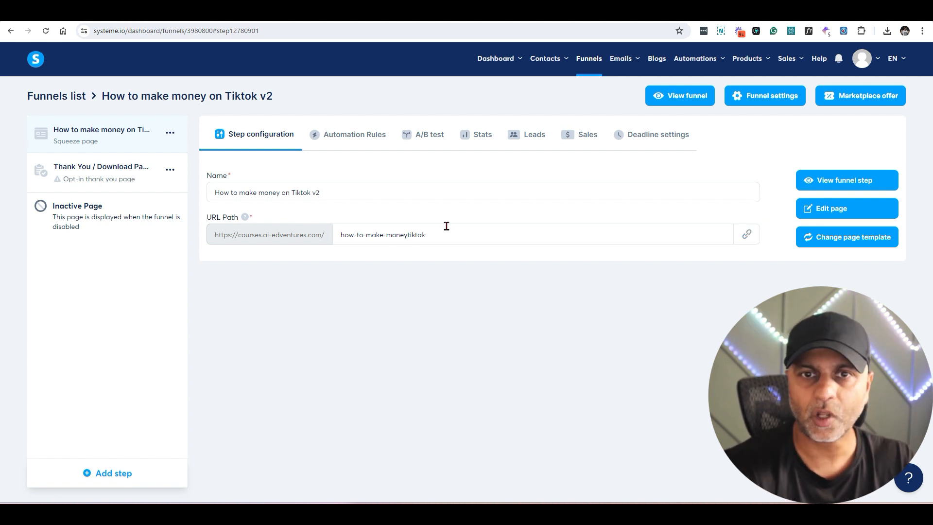
left_click(820, 212)
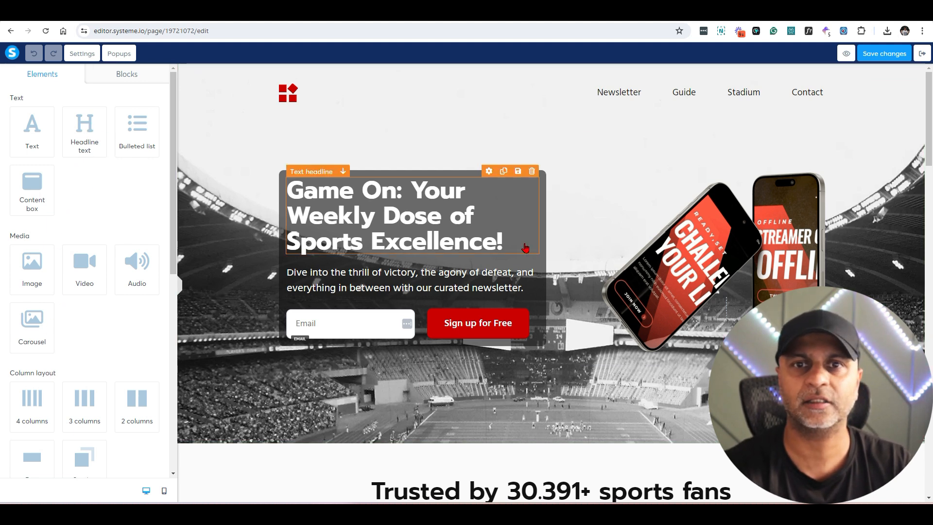
left_click_drag(135, 128, 458, 204)
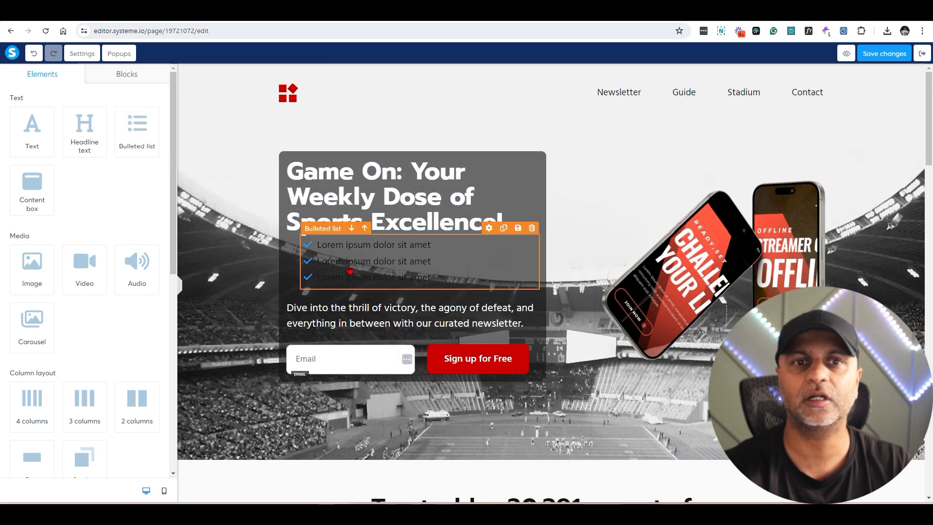
left_click(489, 232)
left_click(559, 242)
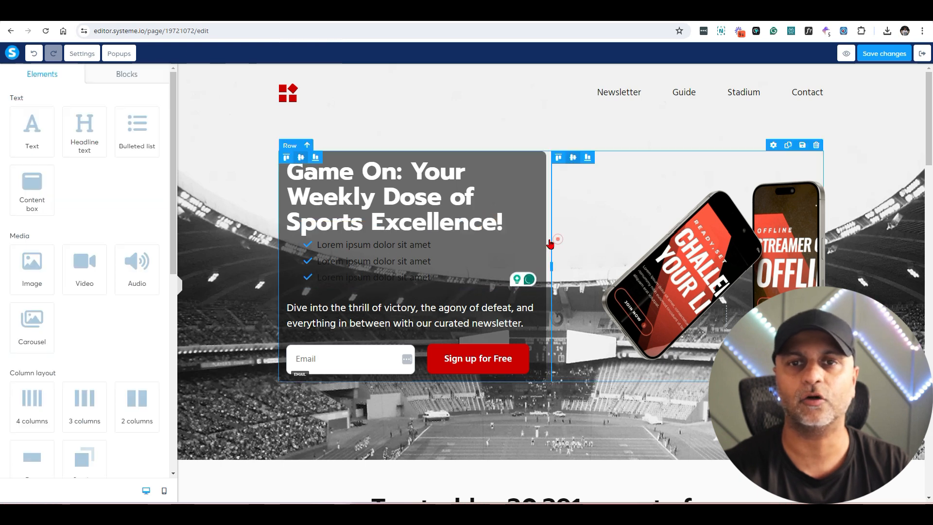
left_click(532, 232)
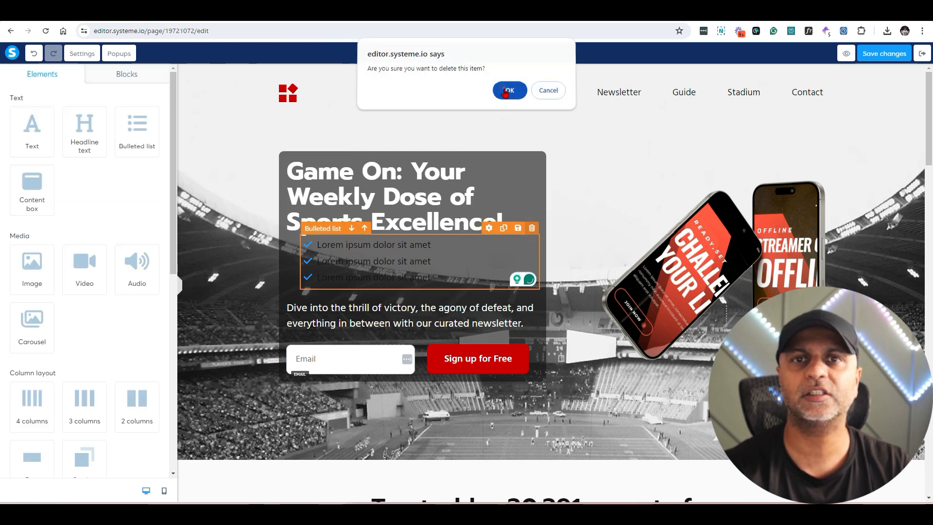
left_click(505, 91)
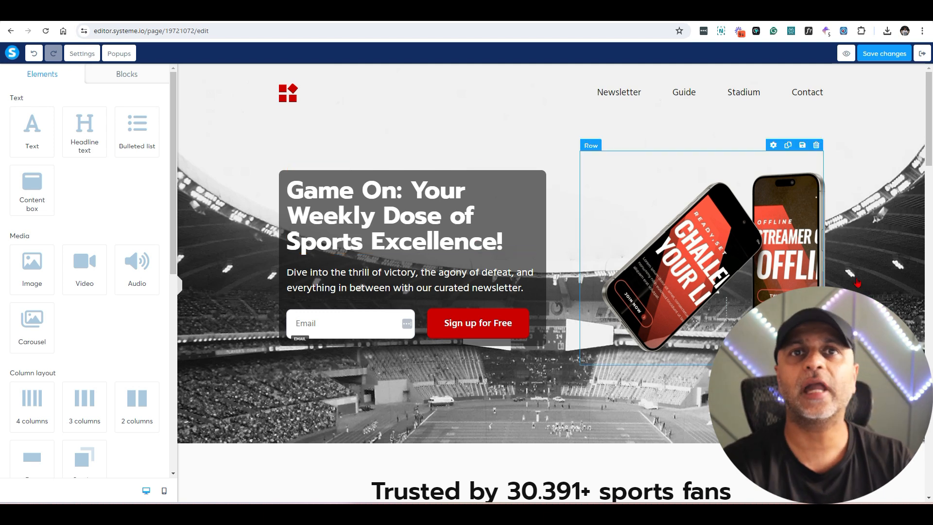
scroll(849, 164, "down", 4)
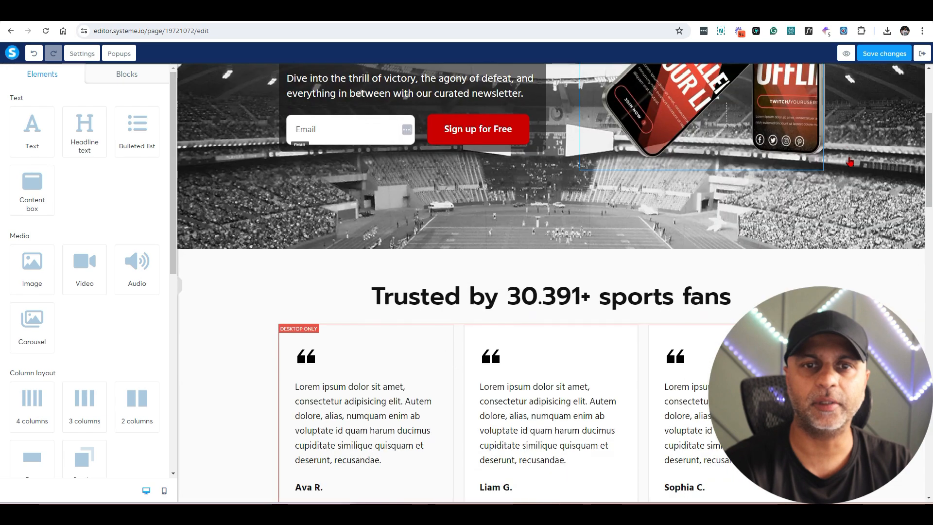
scroll(849, 164, "down", 13)
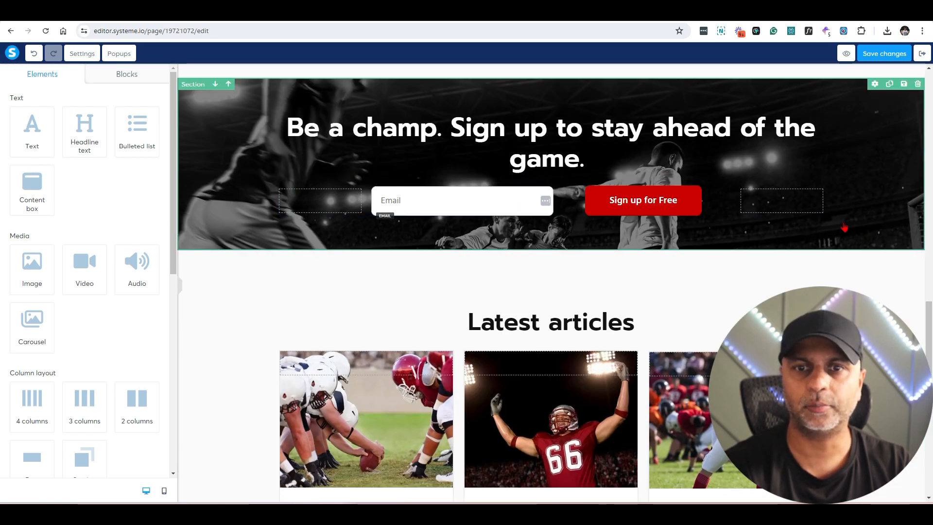
scroll(845, 227, "down", 9)
scroll(561, 311, "up", 5)
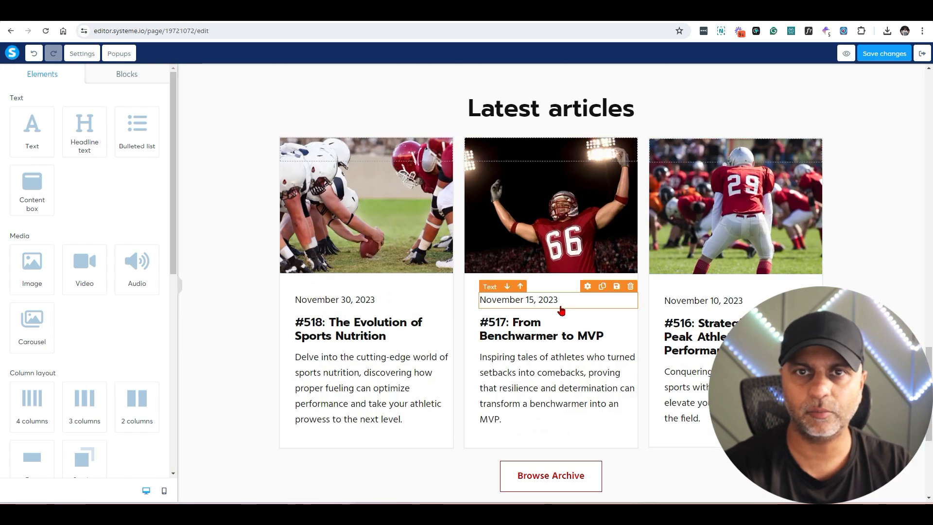
scroll(561, 311, "down", 5)
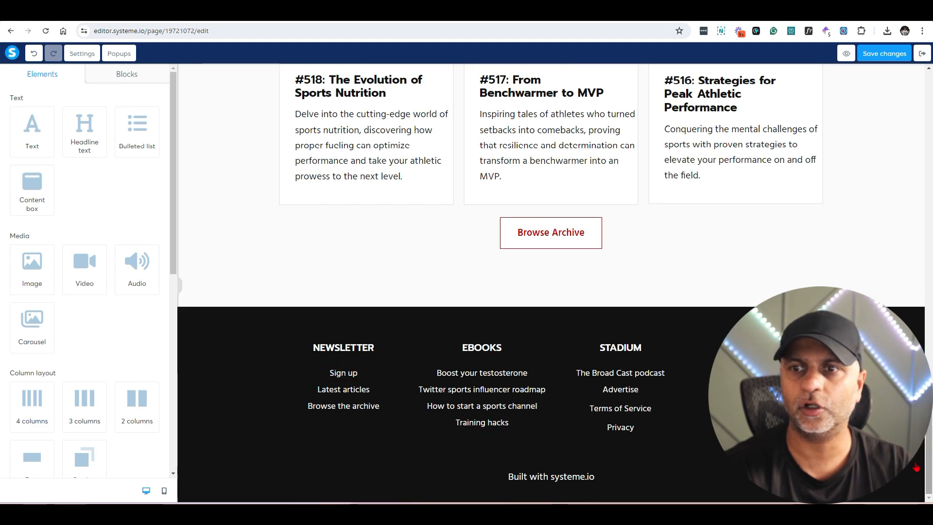
scroll(343, 426, "up", 10)
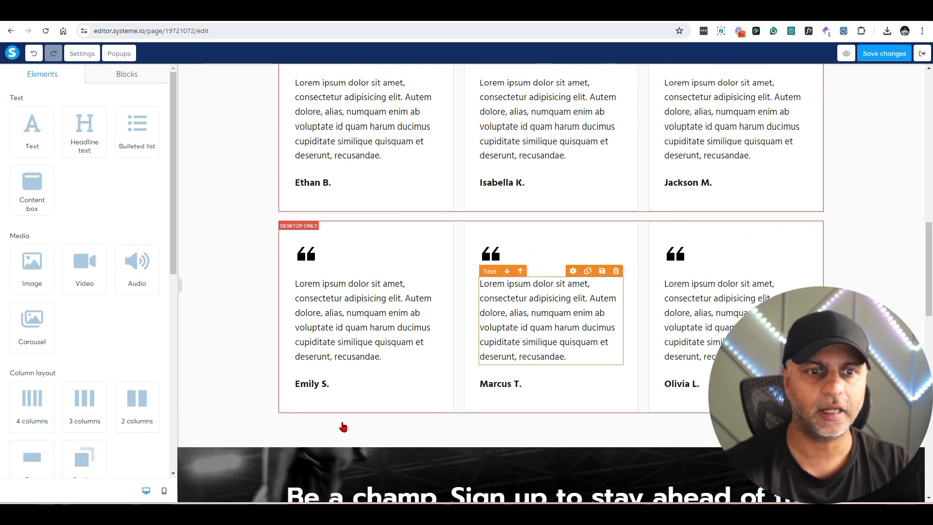
left_click(164, 492)
left_click_drag(638, 195, 633, 155)
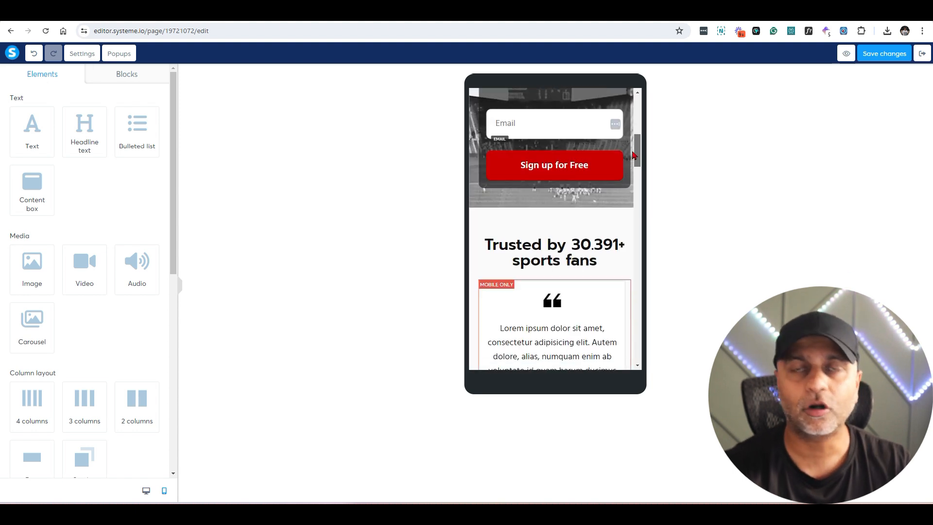
left_click_drag(633, 156, 638, 100)
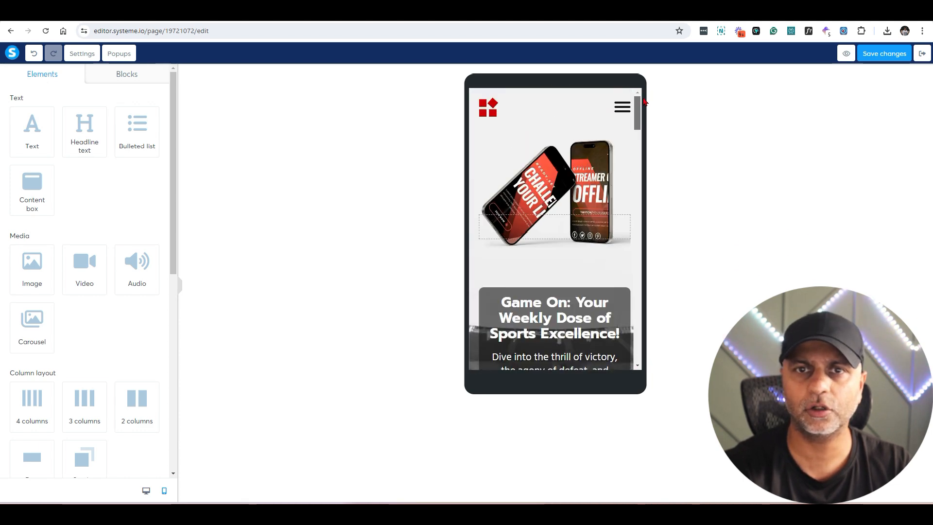
left_click(146, 490)
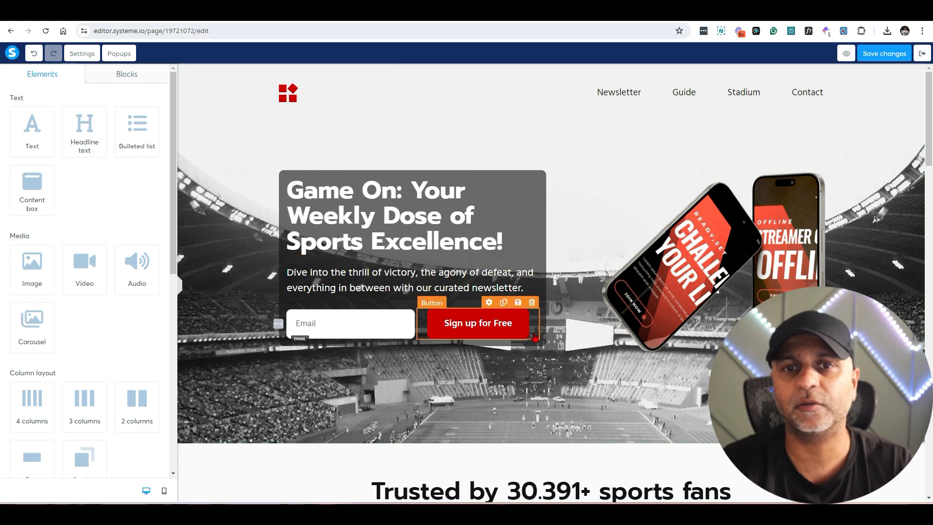
Step: Remove the Email field and empty row from the 'Be a champ' banner, centring Sign up for Free
scroll(536, 339, "down", 15)
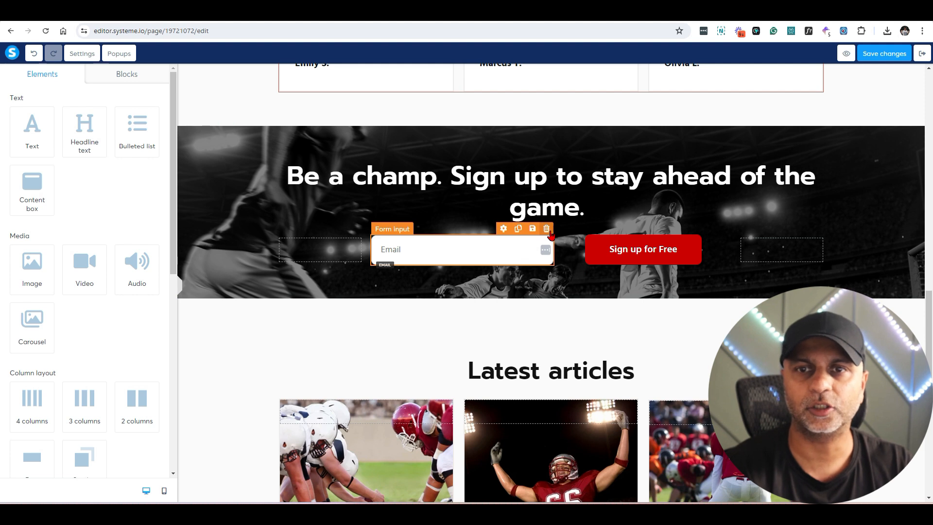
left_click(547, 229)
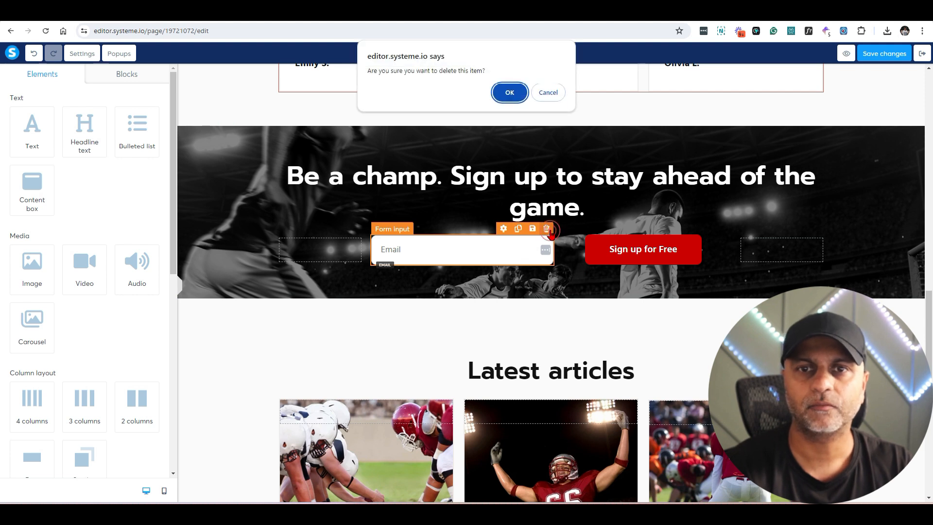
left_click(506, 91)
left_click_drag(699, 243, 549, 270)
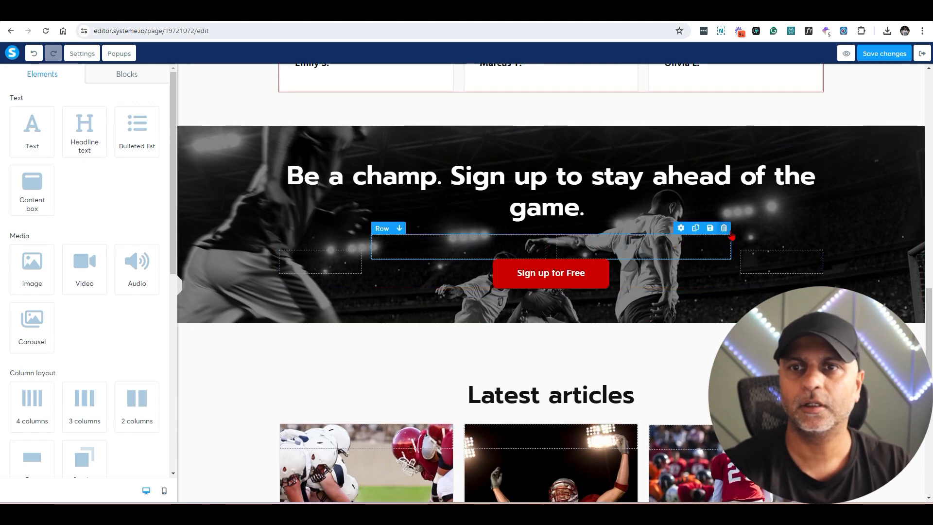
left_click(724, 228)
left_click(508, 93)
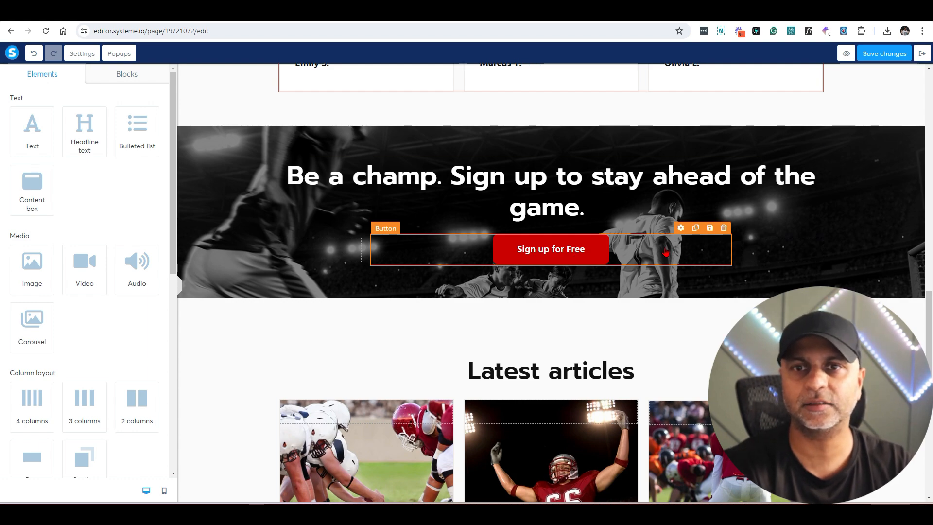
scroll(652, 303, "up", 15)
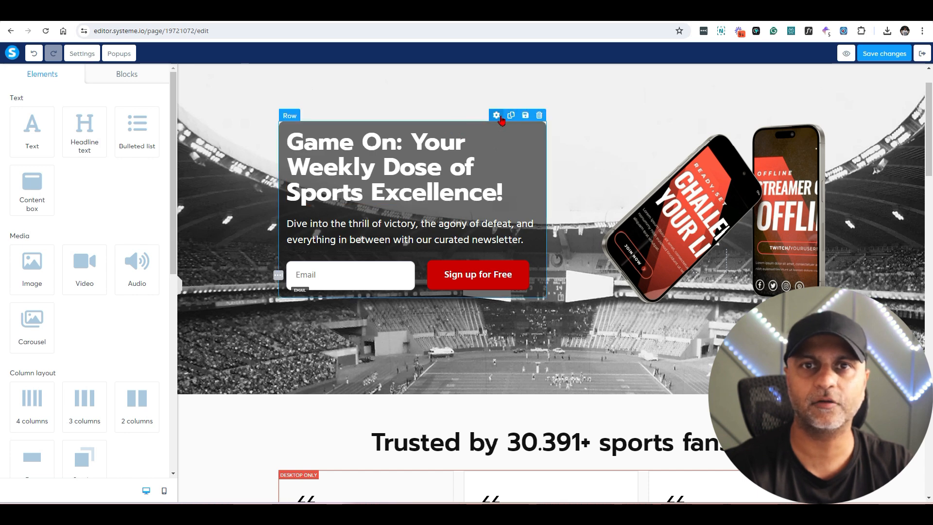
Step: Copy the hero sign-up row's ID attribute, row-9b8bcd43
left_click(496, 115)
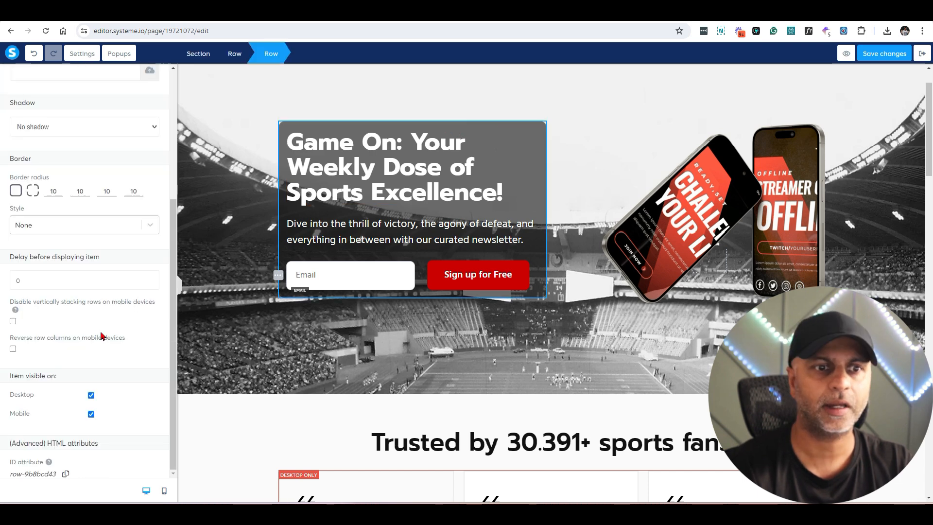
left_click(65, 475)
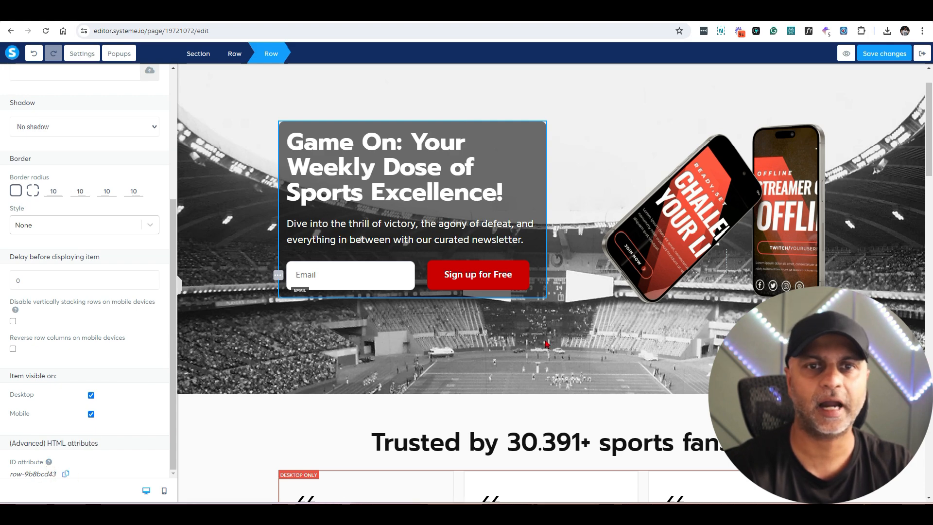
left_click(845, 267)
Step: Make the bottom Sign up for Free button open a URL set to the pasted row ID
scroll(845, 267, "down", 19)
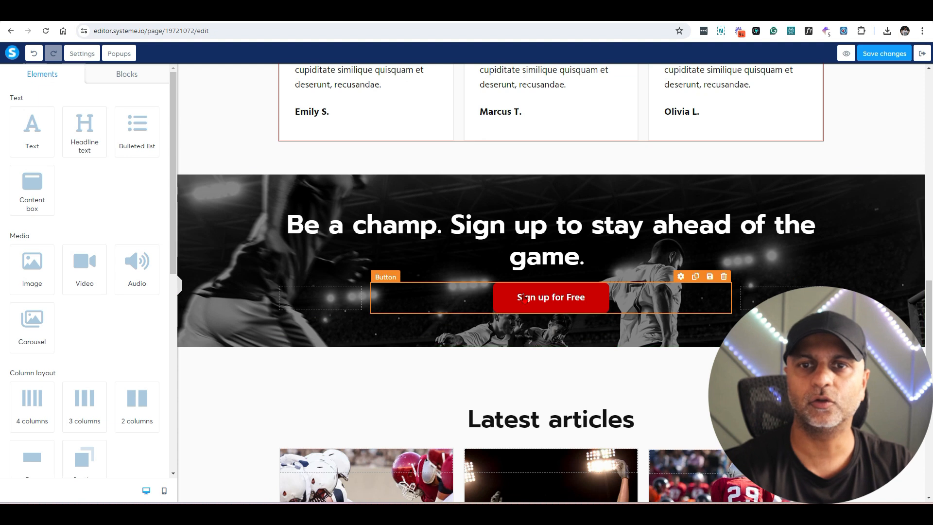
left_click(651, 294)
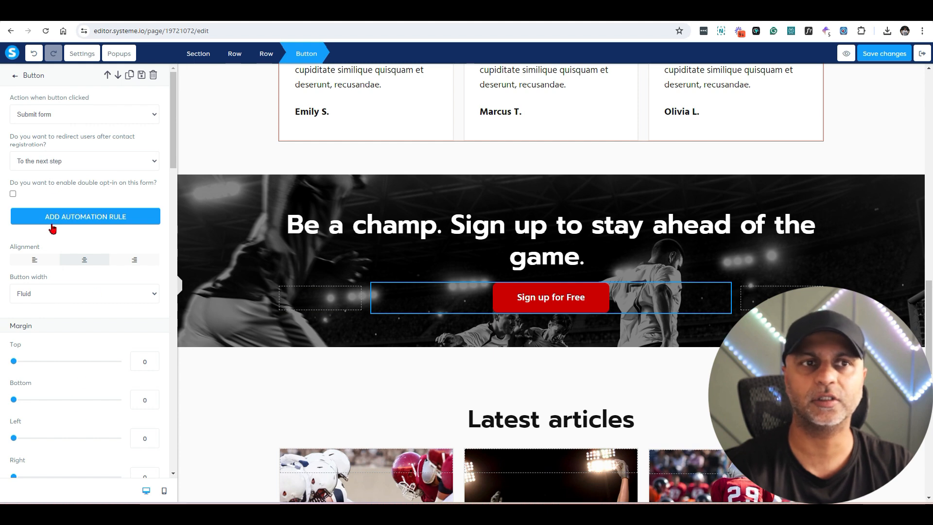
left_click(125, 122)
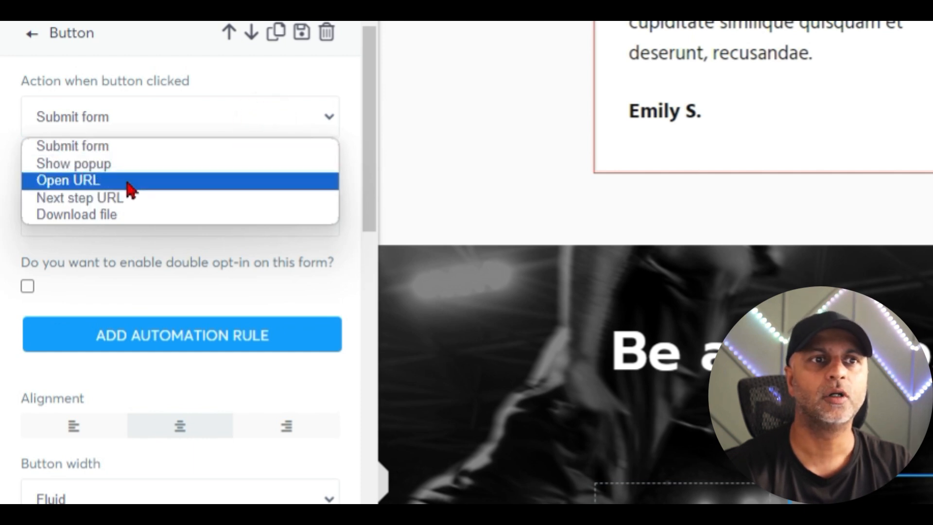
left_click(129, 184)
left_click(124, 197)
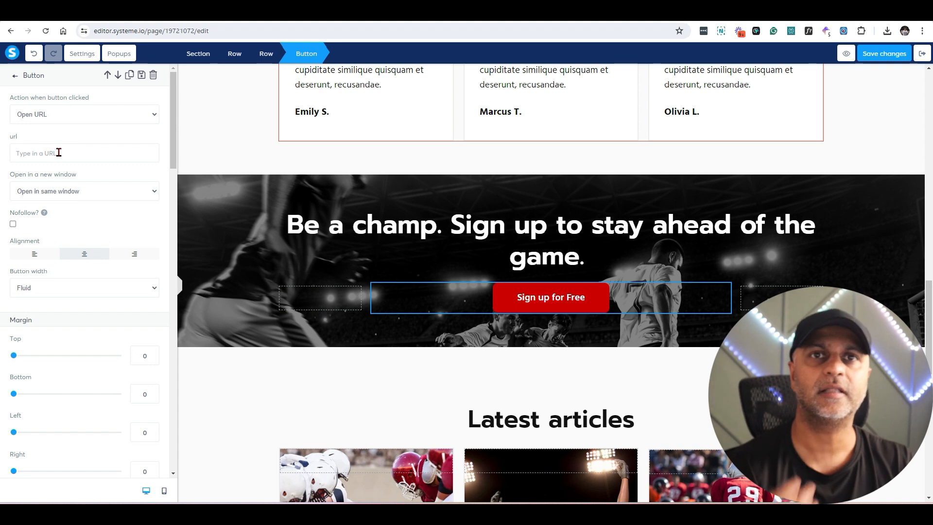
key("ctrl+v")
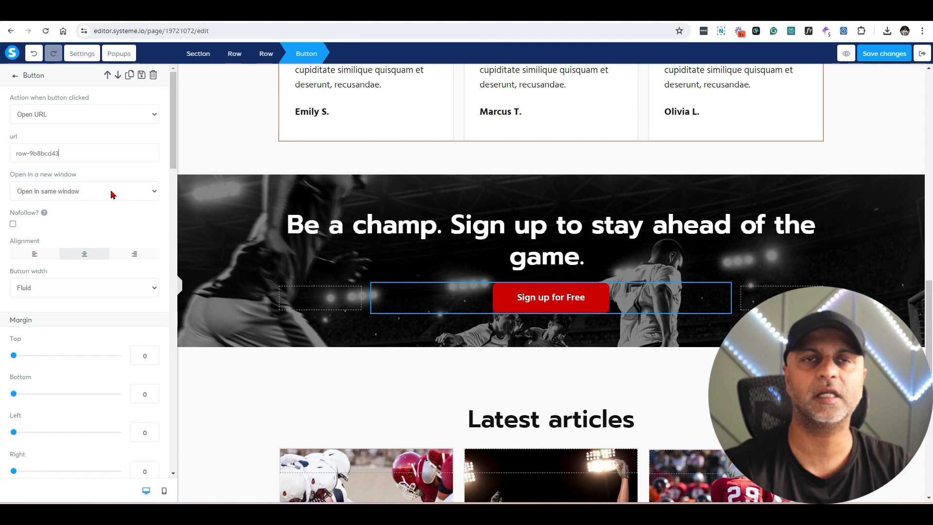
left_click(18, 155)
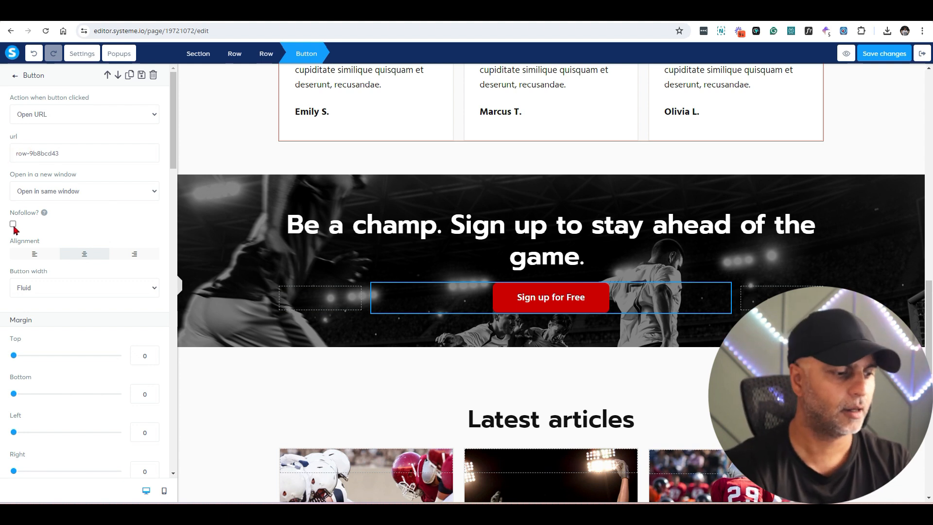
Step: Save the page changes and preview the squeeze page
type("#")
key("BackSpace")
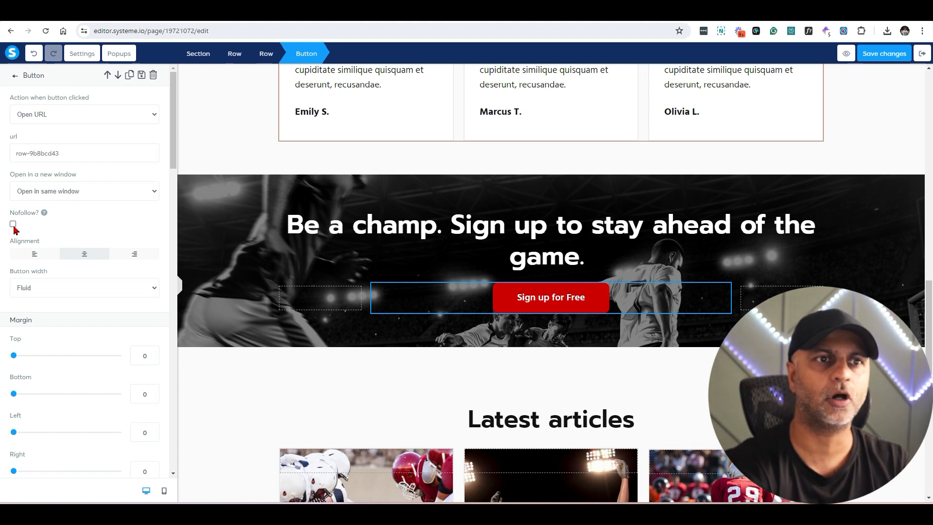
left_click(879, 68)
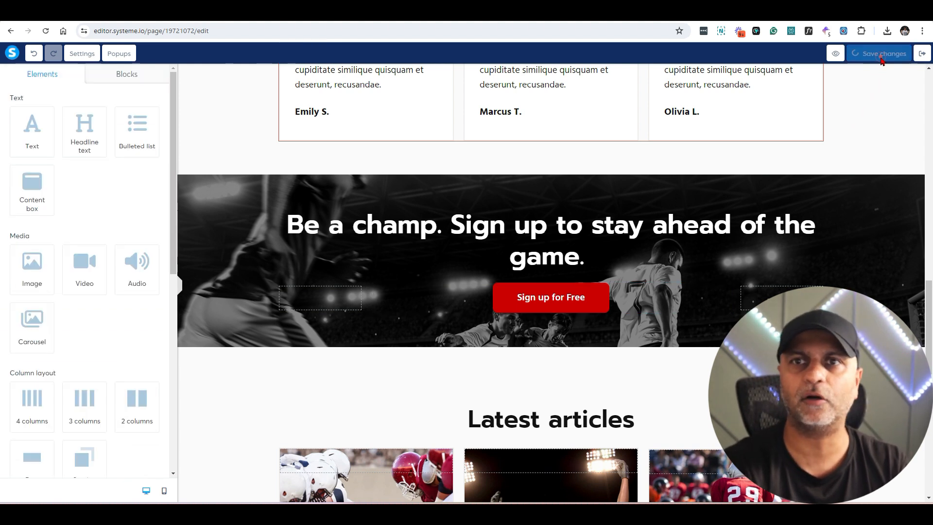
left_click(846, 56)
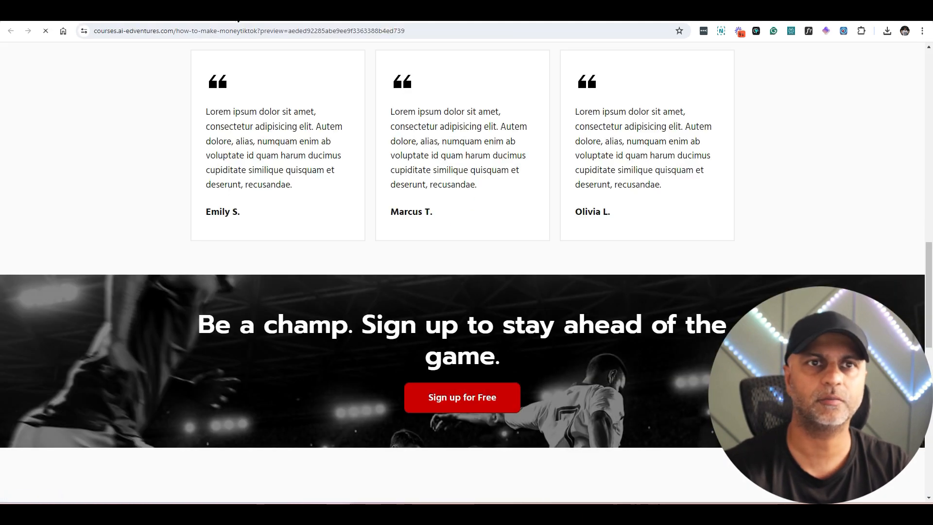
key("ctrl+w")
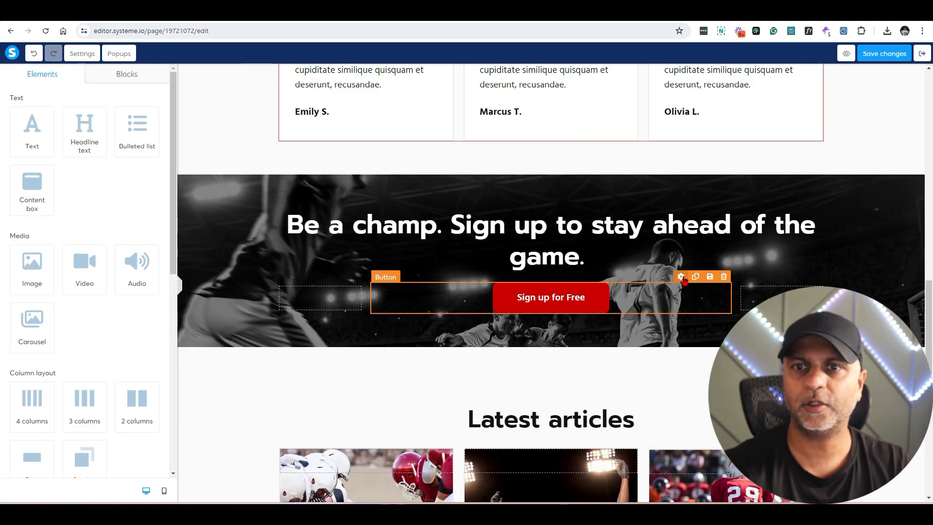
Step: Change the bottom button's URL to #row-9b8bcd43 and test the jump to the hero form
left_click(682, 276)
left_click(62, 151)
type("#row-9b8bcd43")
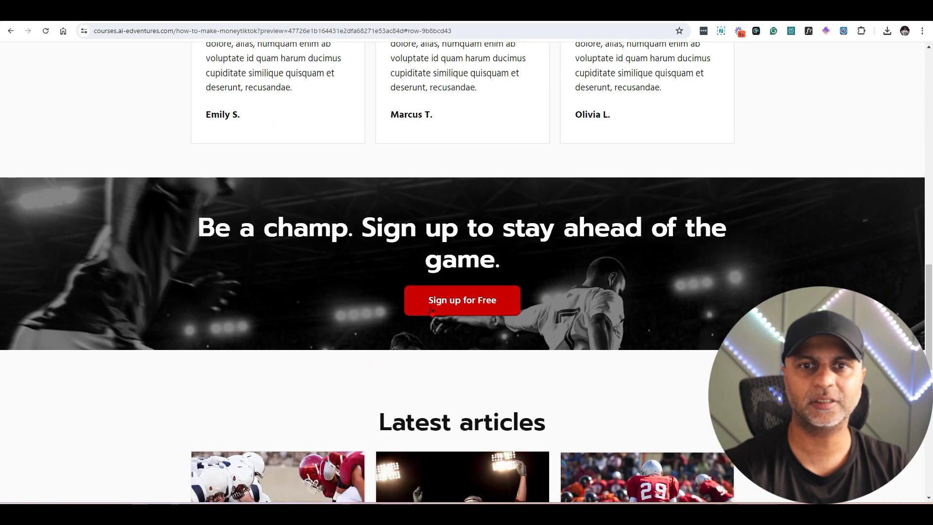
left_click(446, 306)
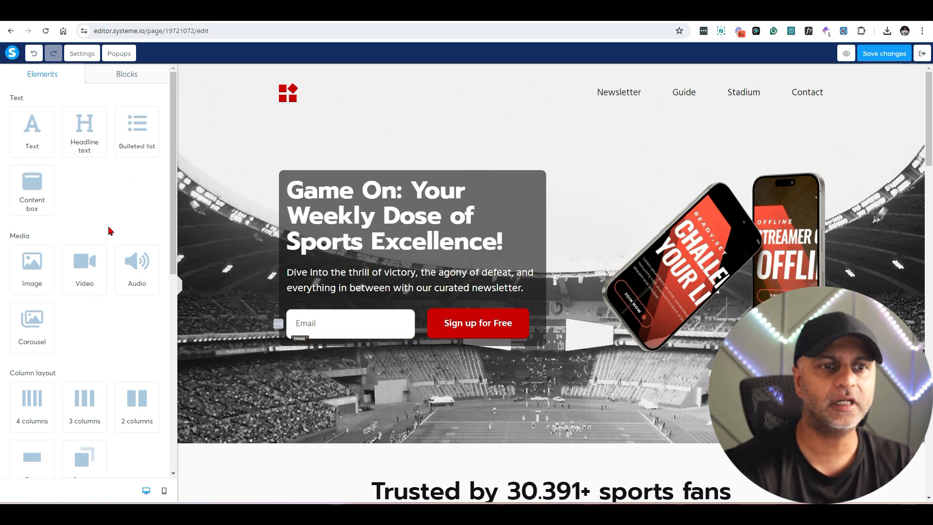
Step: Add a Form input of type First name to the hero form, placed above Email
scroll(109, 230, "down", 7)
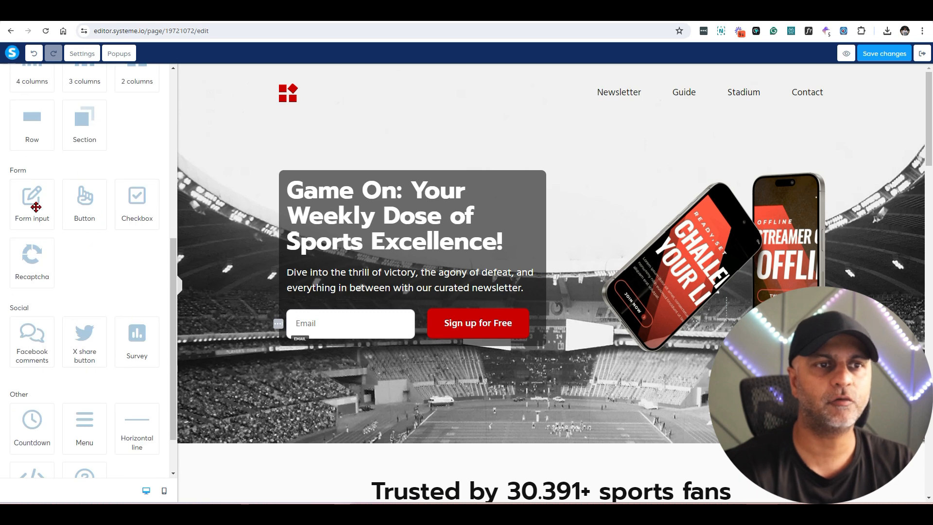
left_click_drag(36, 207, 370, 306)
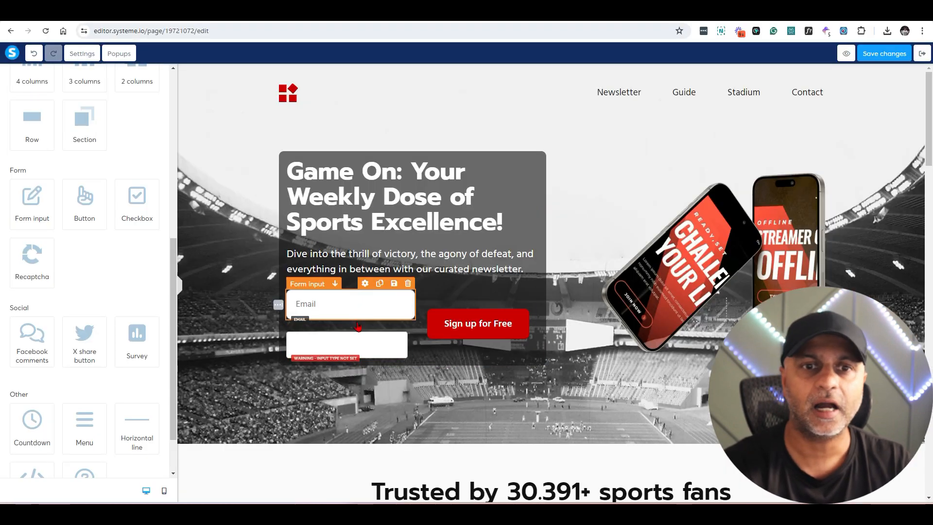
left_click(358, 326)
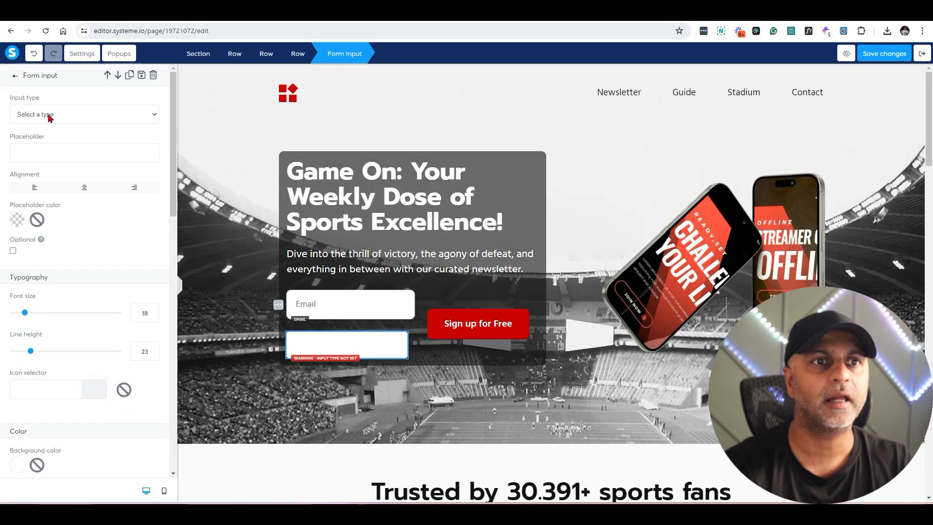
left_click(48, 114)
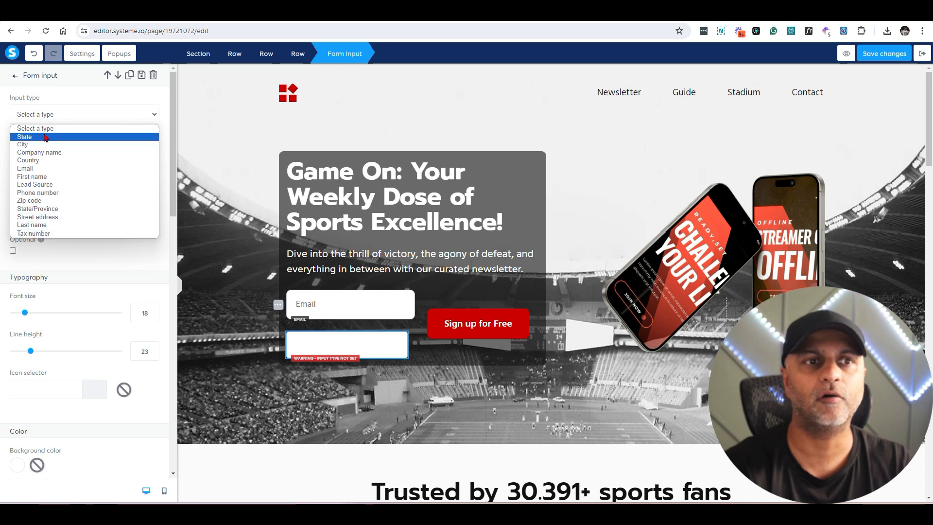
left_click(44, 176)
left_click(402, 348)
mouse_move(359, 331)
left_mouse_down()
mouse_move(363, 294)
mouse_move(373, 356)
mouse_move(372, 330)
mouse_move(346, 338)
left_mouse_up()
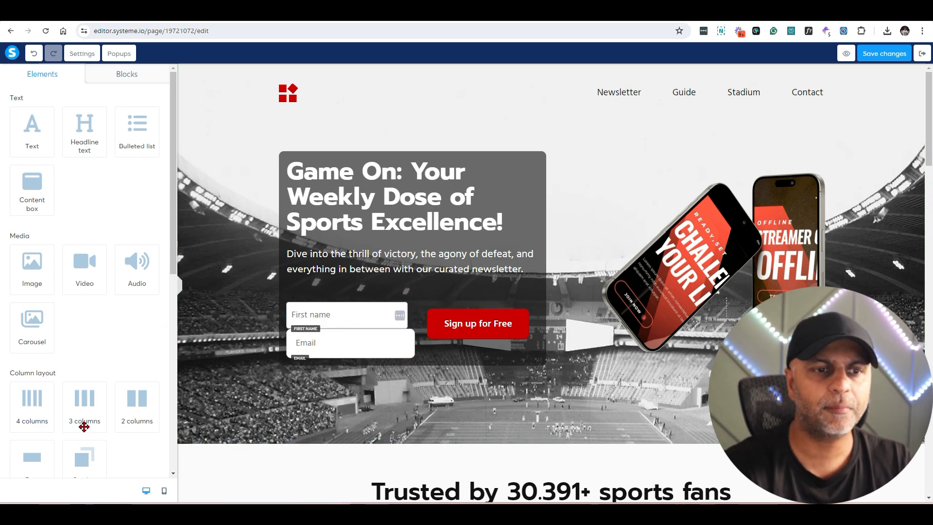
Step: Put First name, Email and Sign up for Free into a new three-column row, Email middle-aligned
left_click_drag(81, 402, 406, 301)
left_click_drag(497, 298, 497, 297)
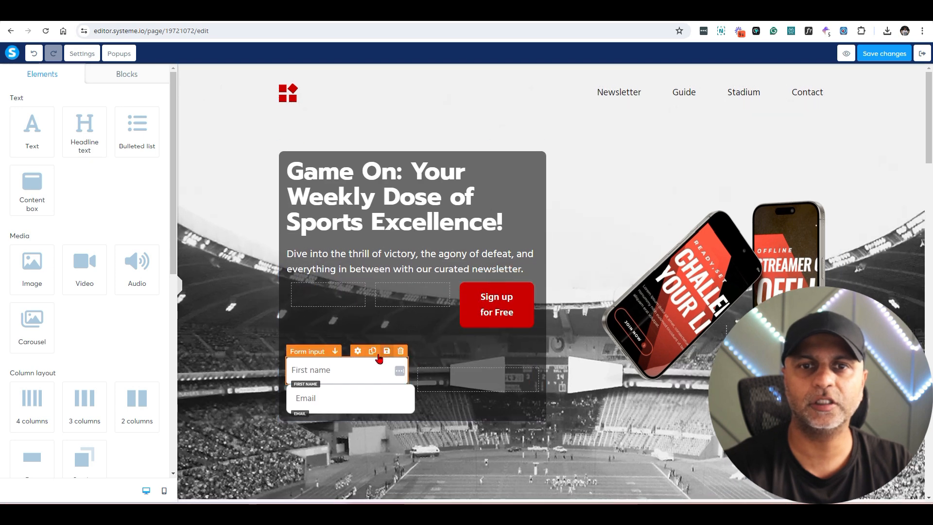
left_click_drag(358, 345, 330, 304)
left_click_drag(364, 341, 408, 298)
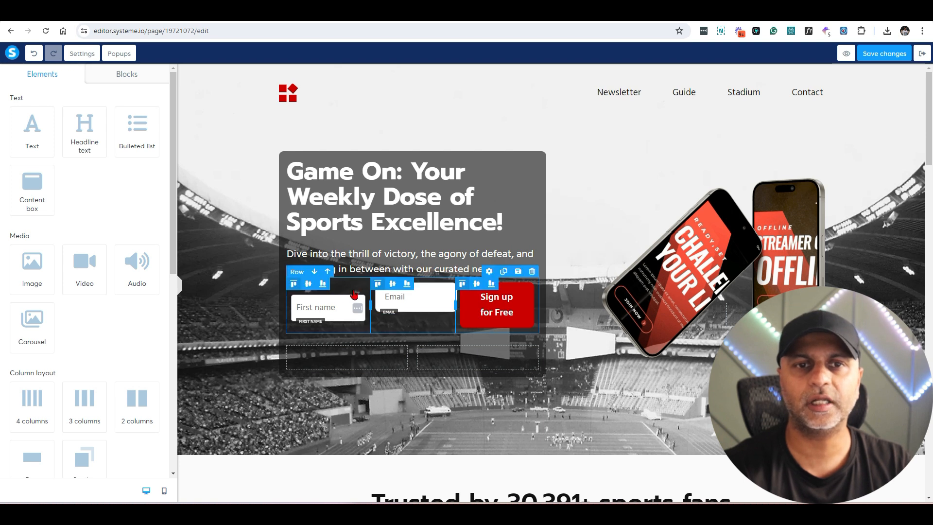
left_click(393, 284)
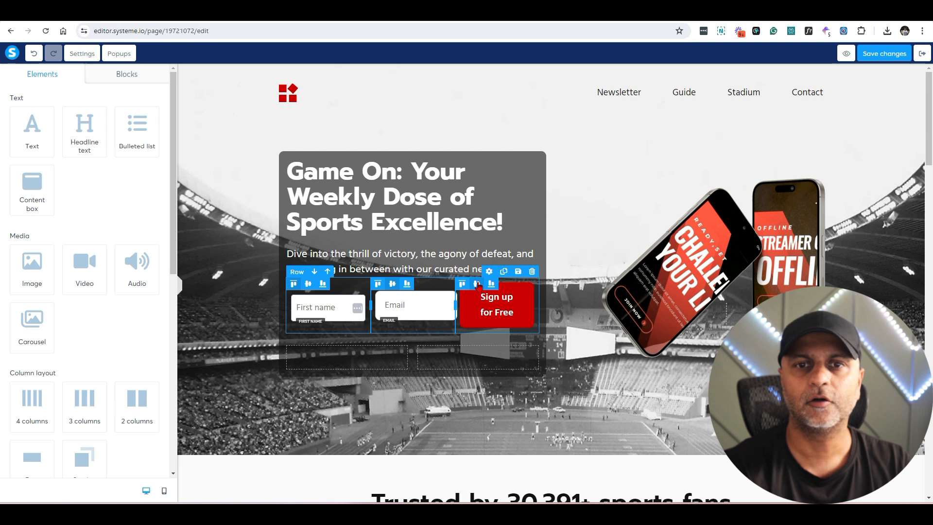
Step: Raise the First name field's line height to 26, keeping Email vertically centred
left_click(464, 350)
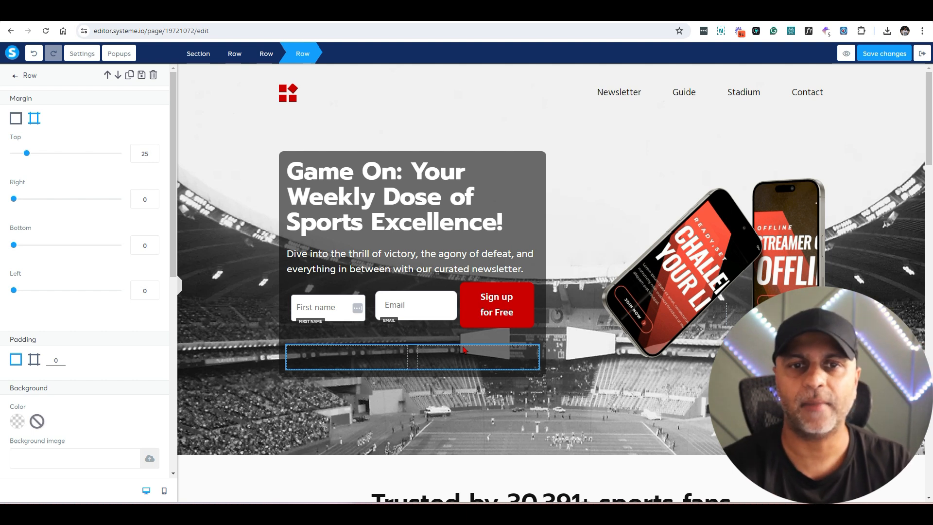
left_click(448, 317)
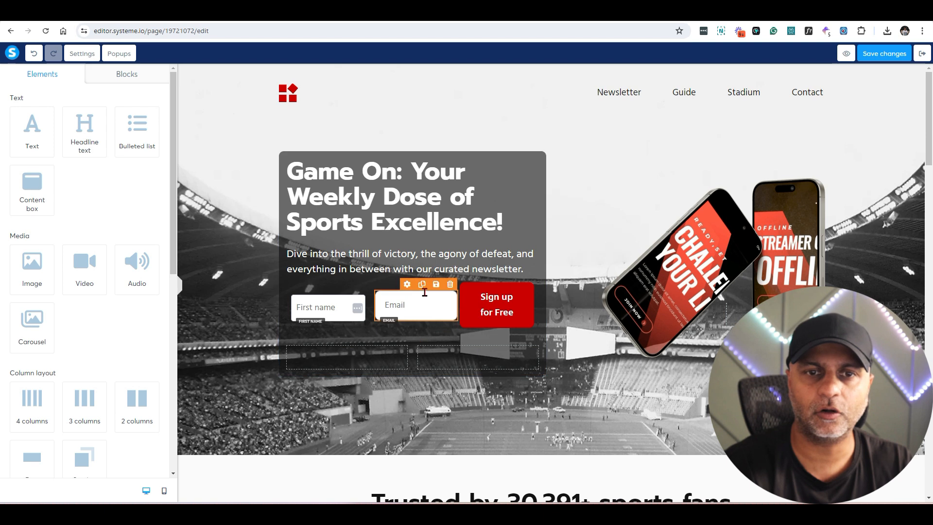
left_click(407, 287)
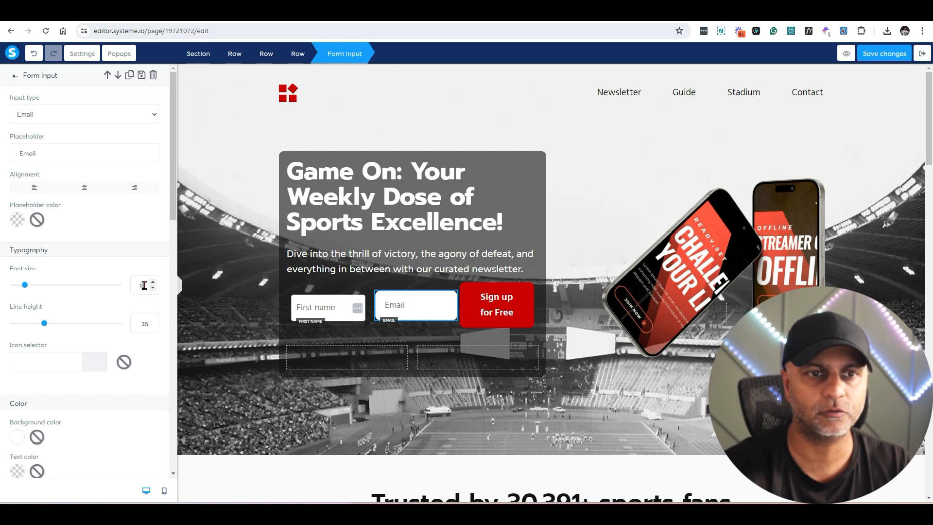
left_click(343, 306)
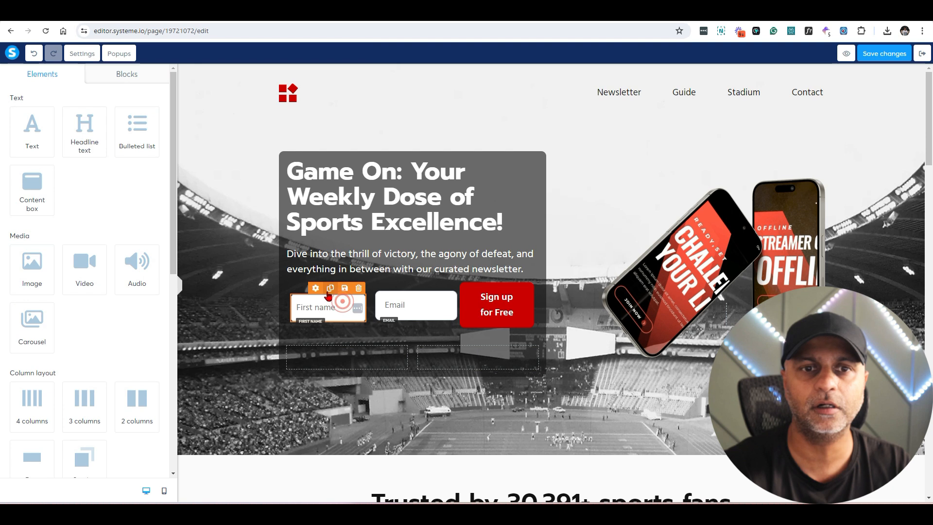
left_click(325, 307)
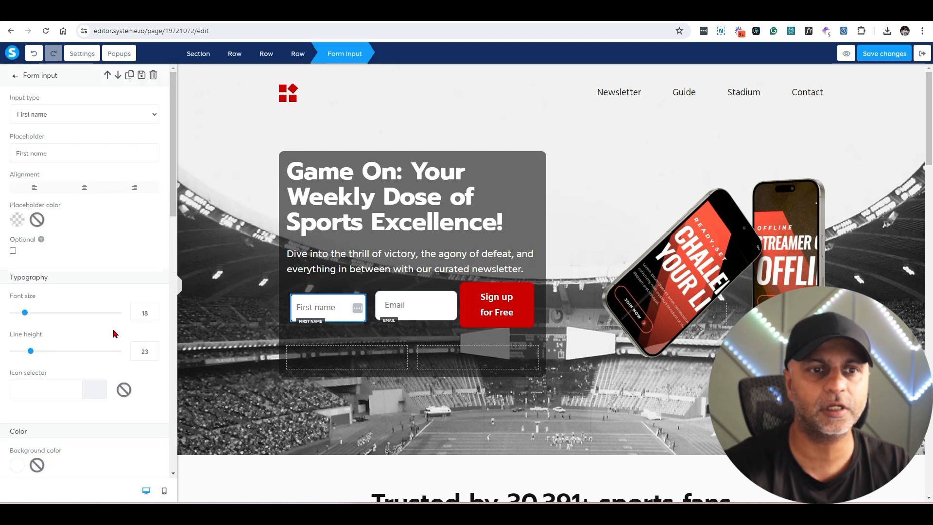
double_click(142, 351)
type("235")
key("BackSpace")
left_click_drag(30, 352, 34, 353)
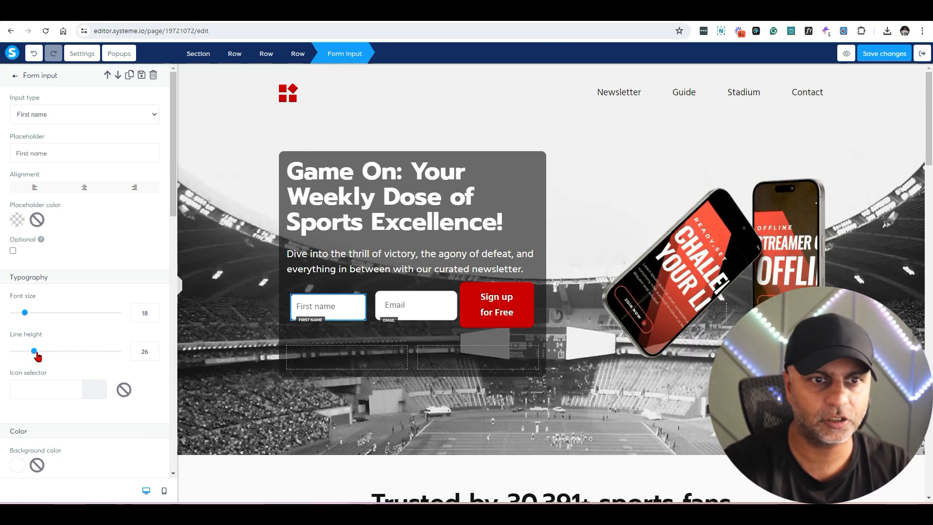
left_click_drag(35, 354, 40, 354)
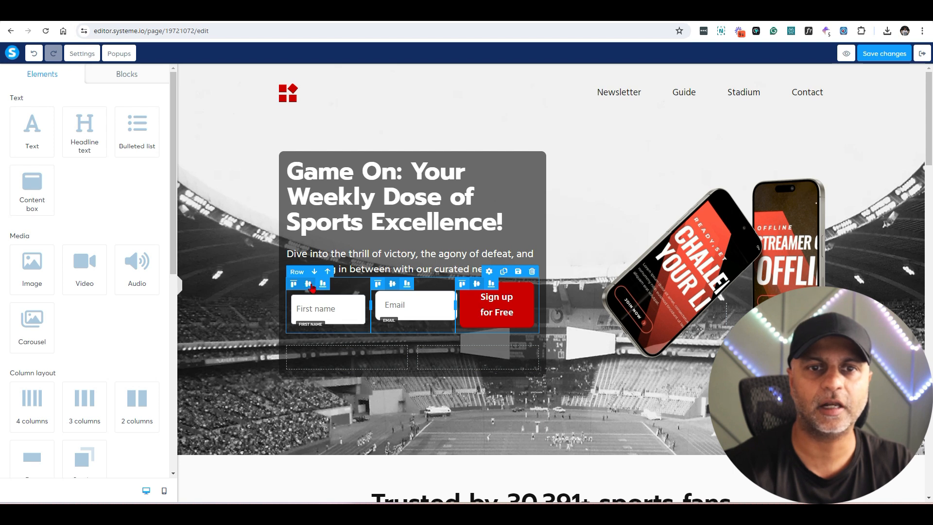
left_click(379, 285)
left_click(392, 283)
Step: Set the First name field's top margin to 0 to align it with Email
left_click(357, 325)
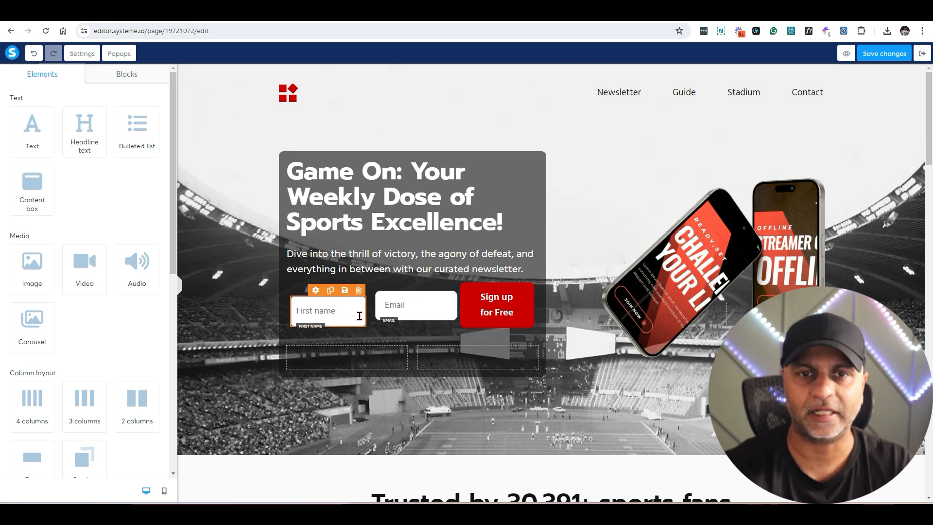
left_click(406, 285)
scroll(129, 219, "down", 6)
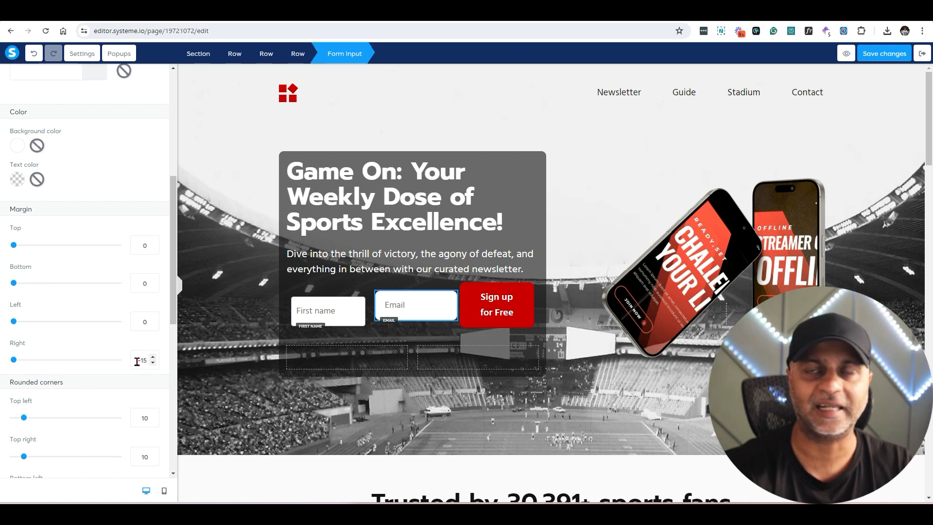
left_click(317, 301)
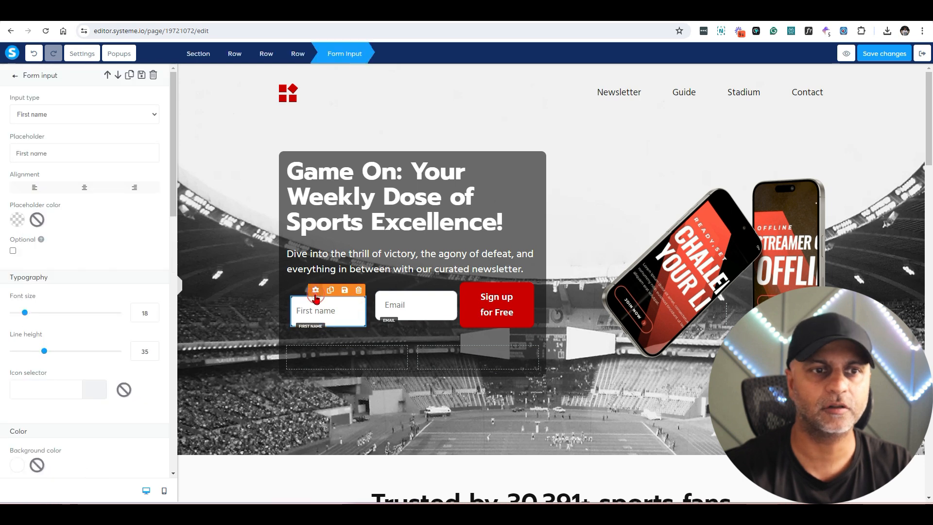
scroll(129, 293, "down", 8)
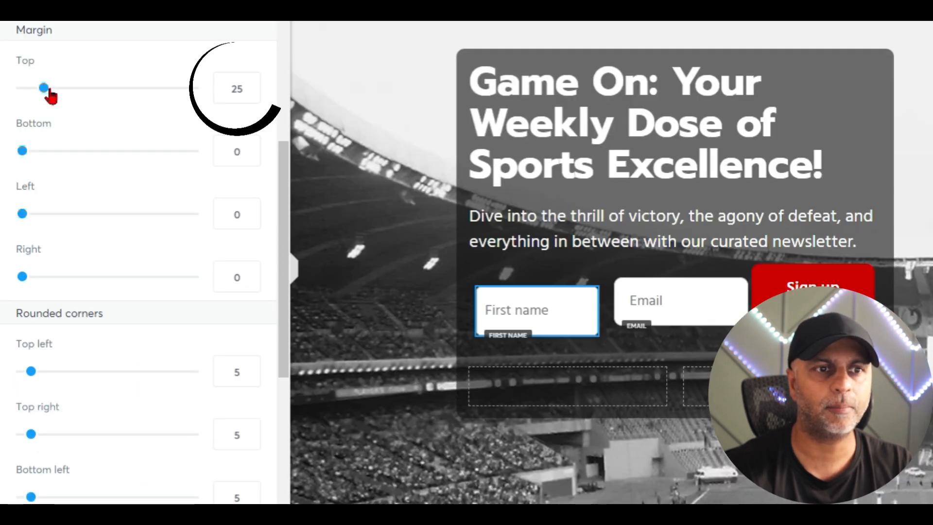
left_click_drag(43, 87, 22, 88)
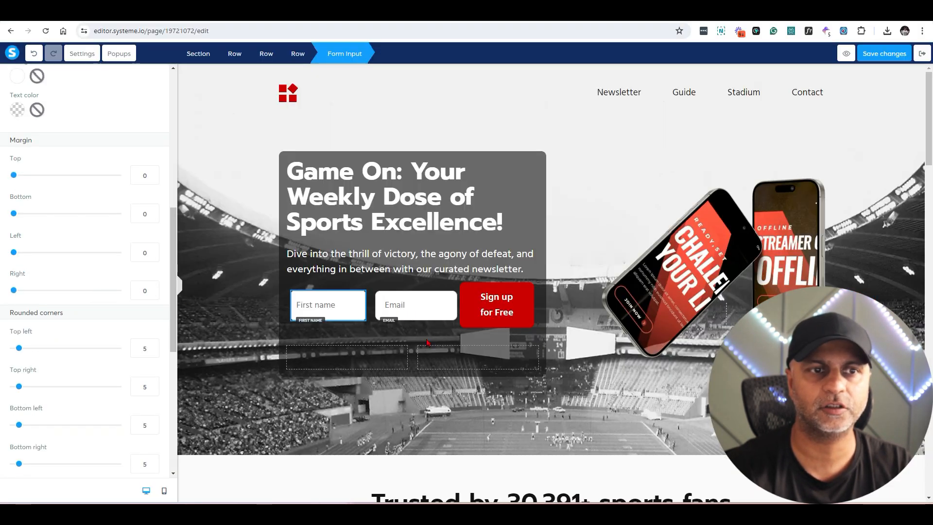
left_click(479, 338)
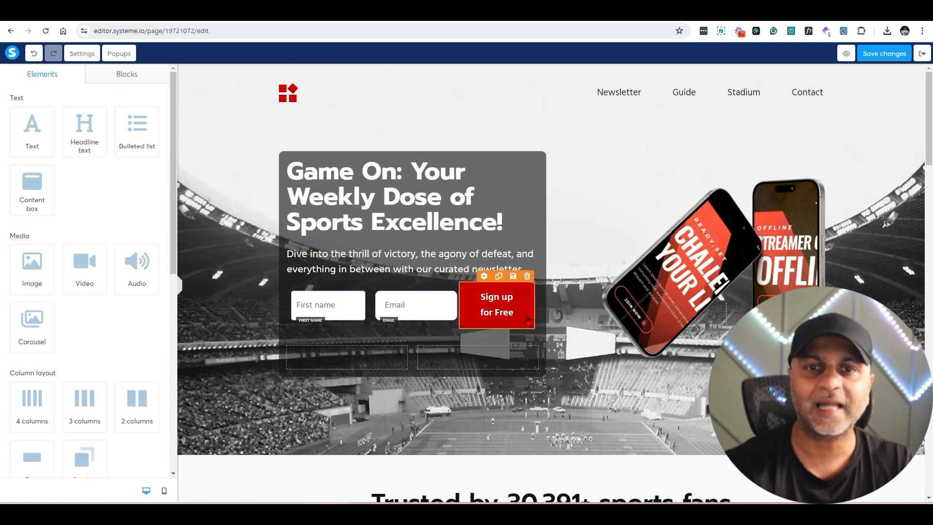
Step: Shrink the sign-up button's font size, raise its line height, and change its text to Submit
left_click(487, 283)
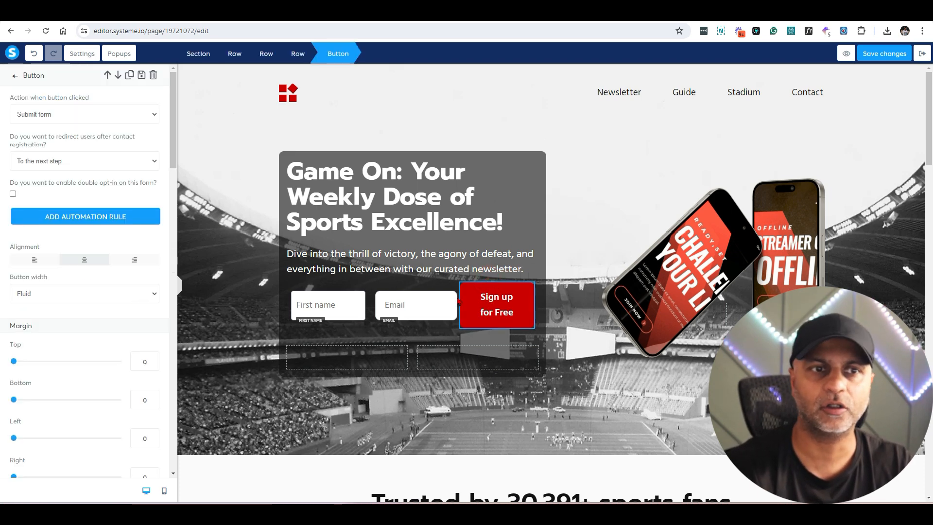
scroll(110, 344, "down", 5)
left_click_drag(30, 343, 17, 346)
left_click_drag(32, 377, 45, 383)
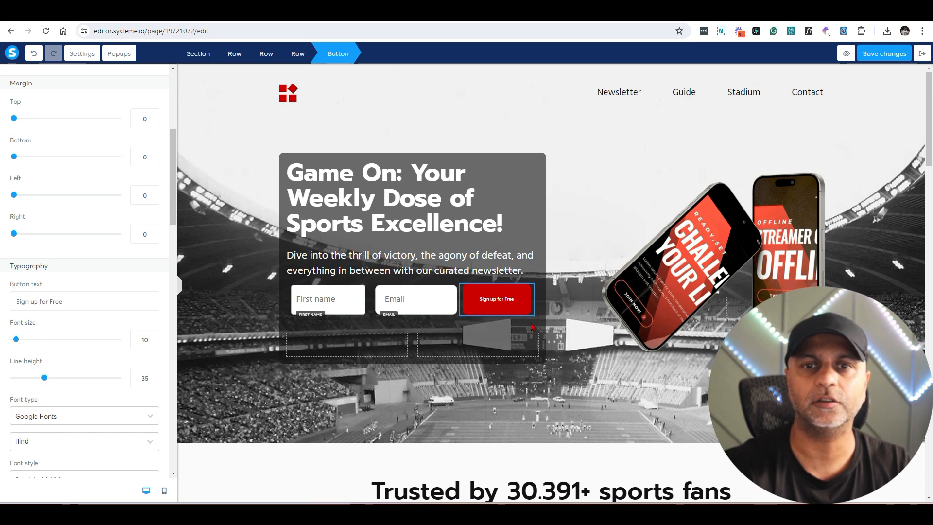
left_click(486, 288)
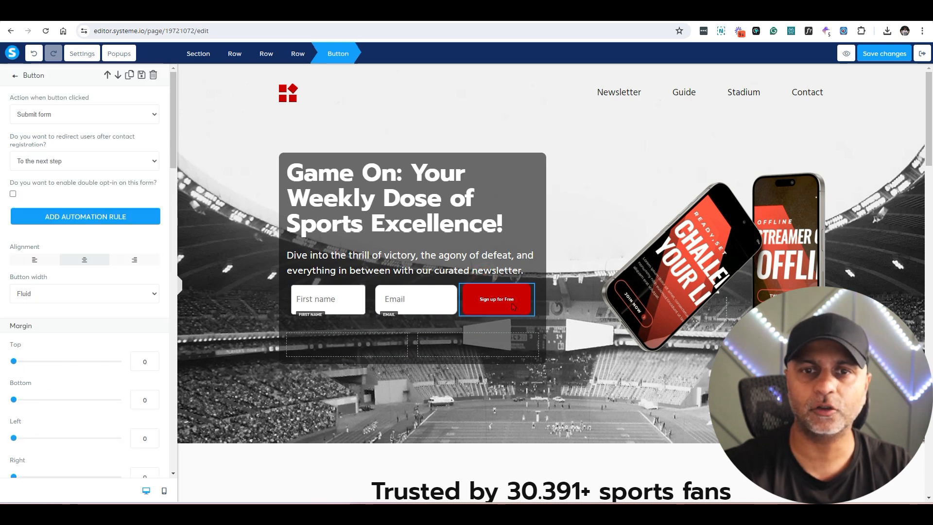
scroll(95, 391, "down", 13)
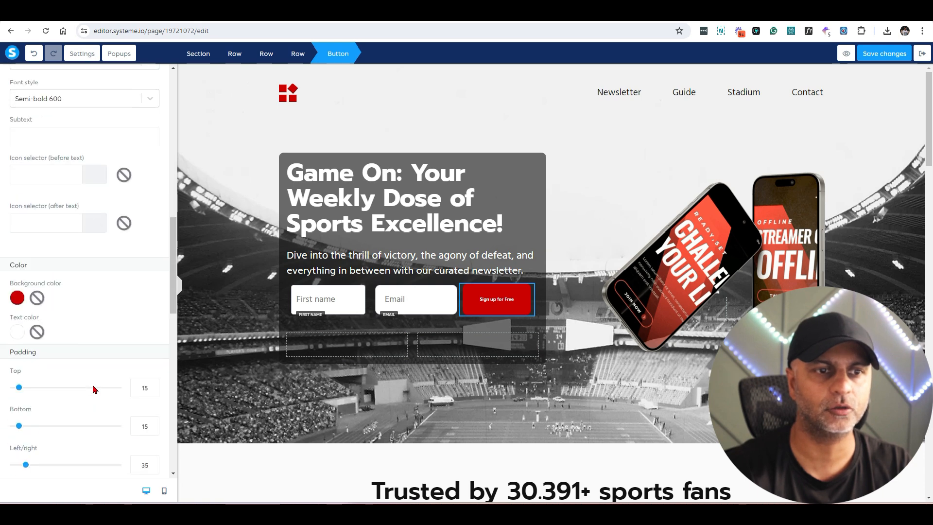
scroll(95, 388, "up", 10)
triple_click(87, 352)
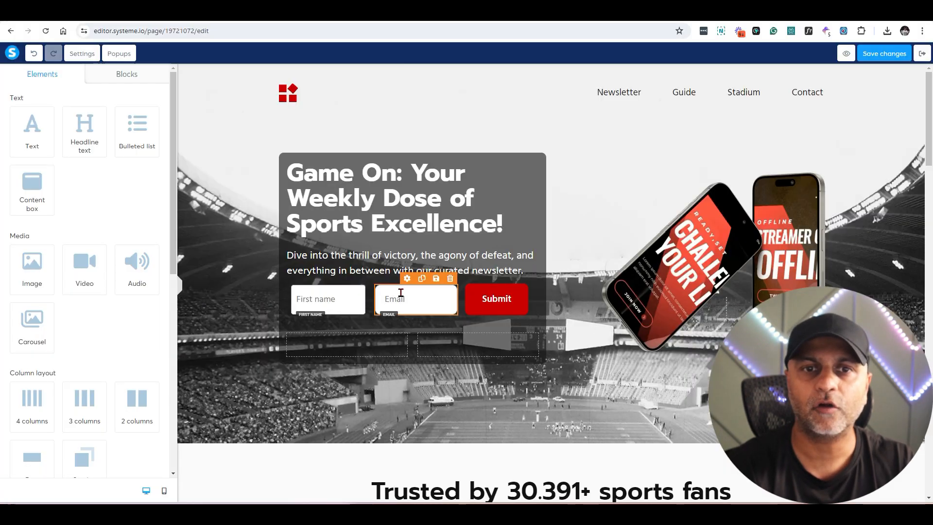
Step: Round the Email field's corners to 5
left_click(314, 288)
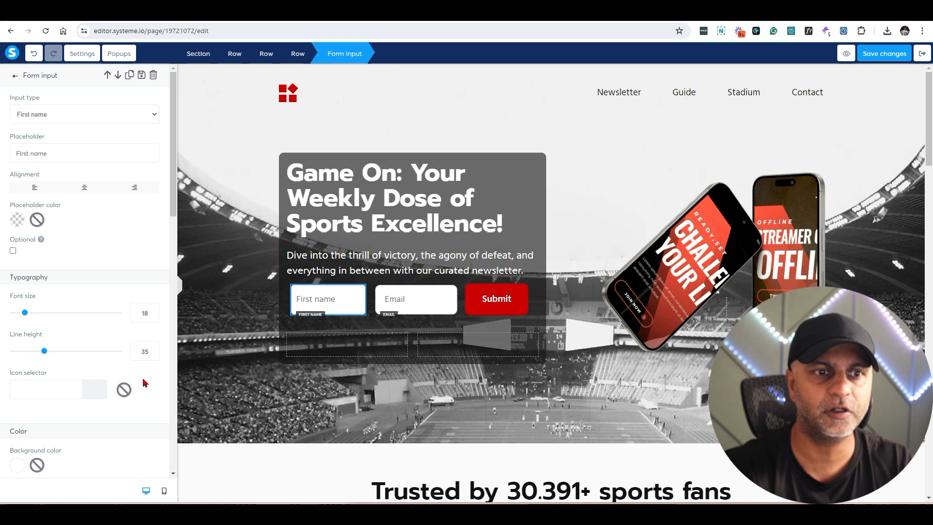
scroll(145, 384, "down", 10)
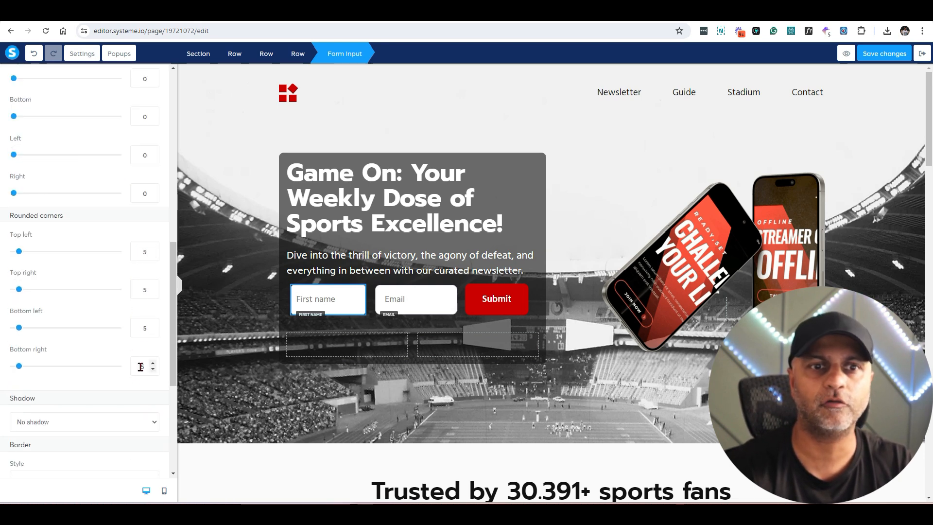
left_click(389, 301)
scroll(117, 284, "down", 5)
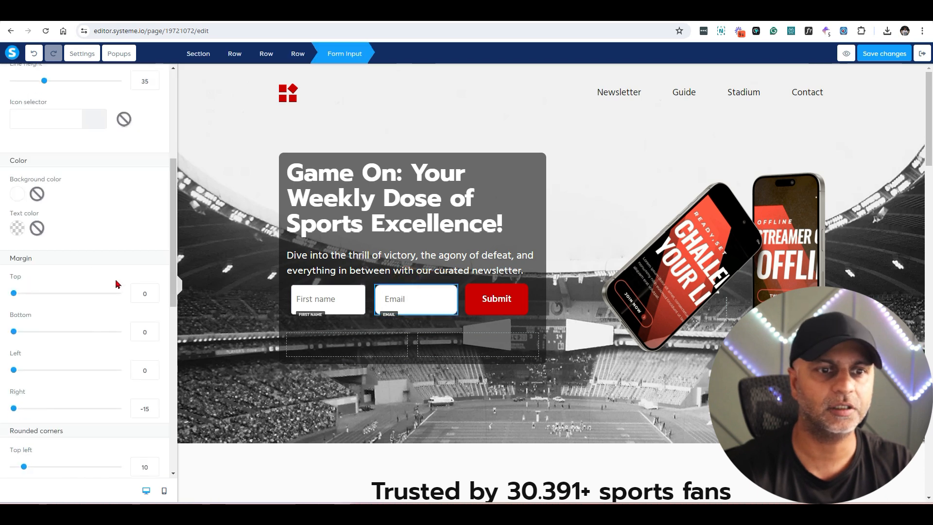
scroll(117, 283, "down", 4)
double_click(141, 272)
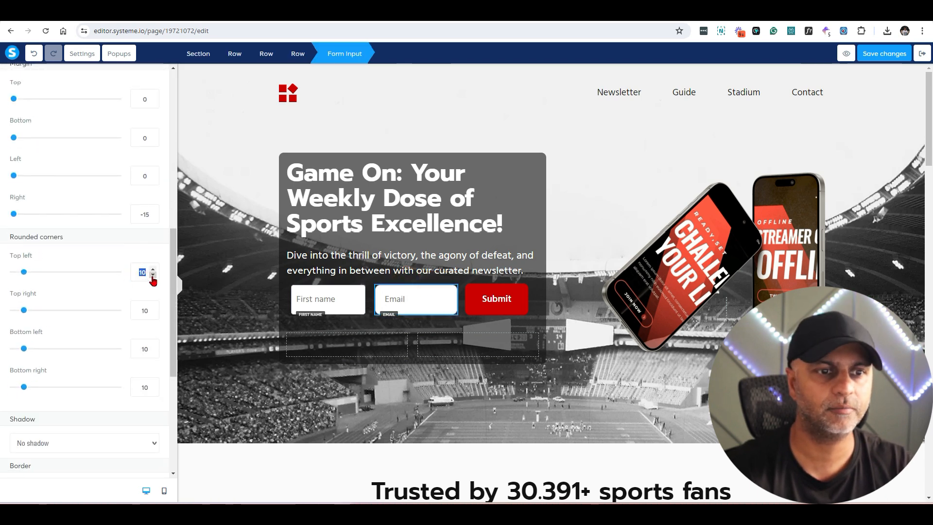
type("55")
key("Tab")
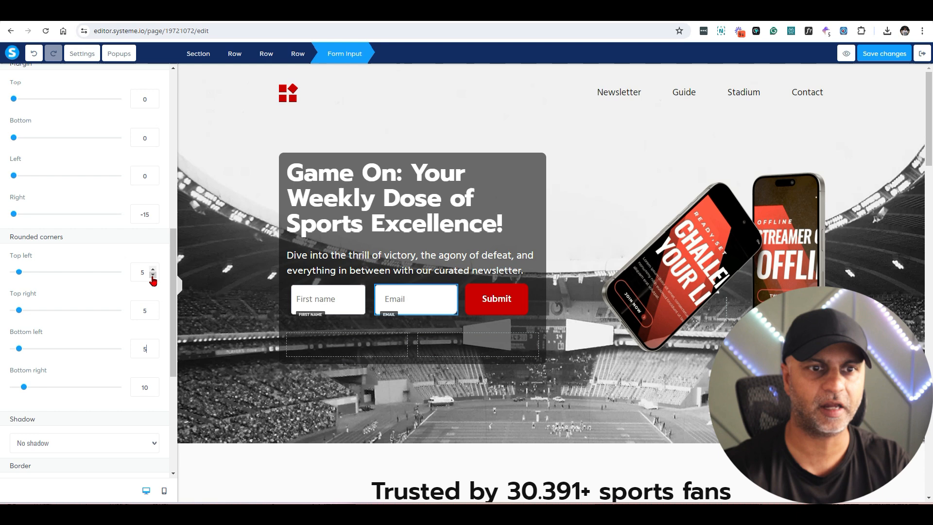
Step: Round the Submit button's corners to 5
left_click(491, 296)
scroll(125, 303, "down", 10)
scroll(124, 306, "down", 4)
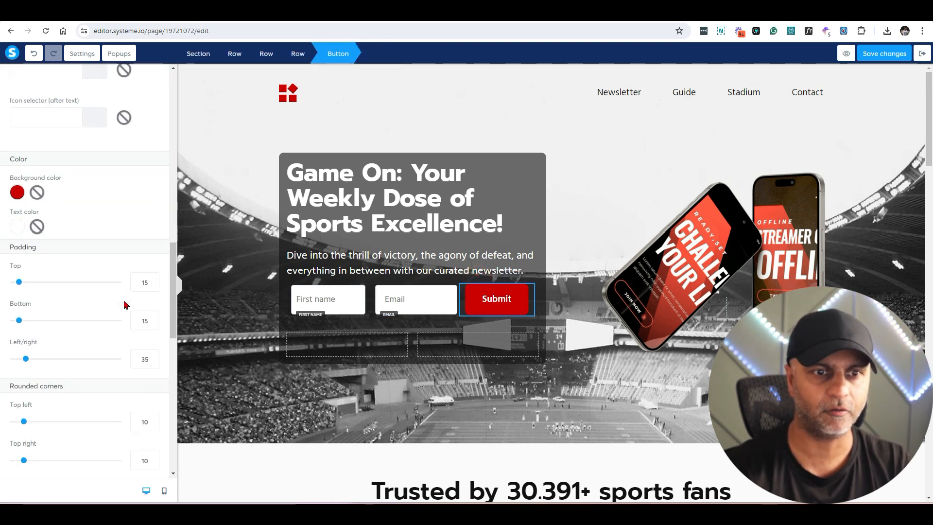
scroll(141, 281, "down", 3)
double_click(142, 276)
type("5")
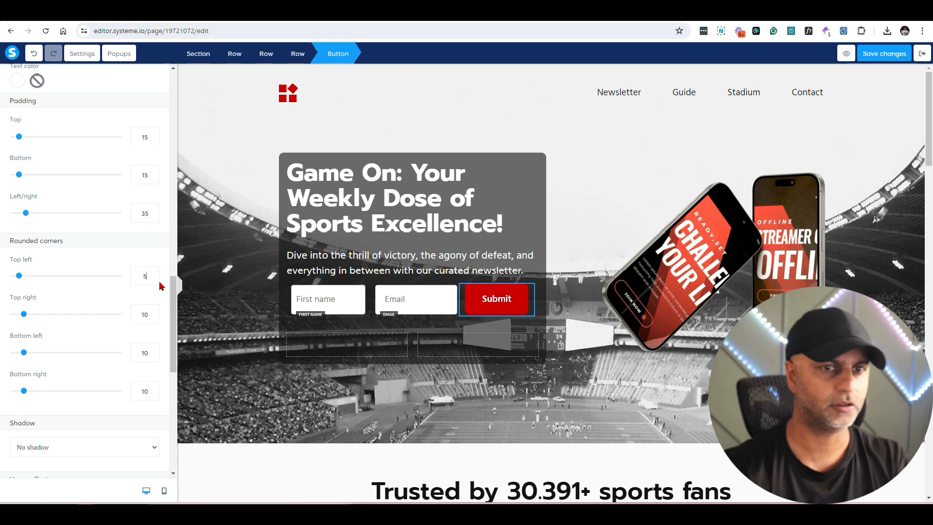
type("5")
key("Tab")
type("5")
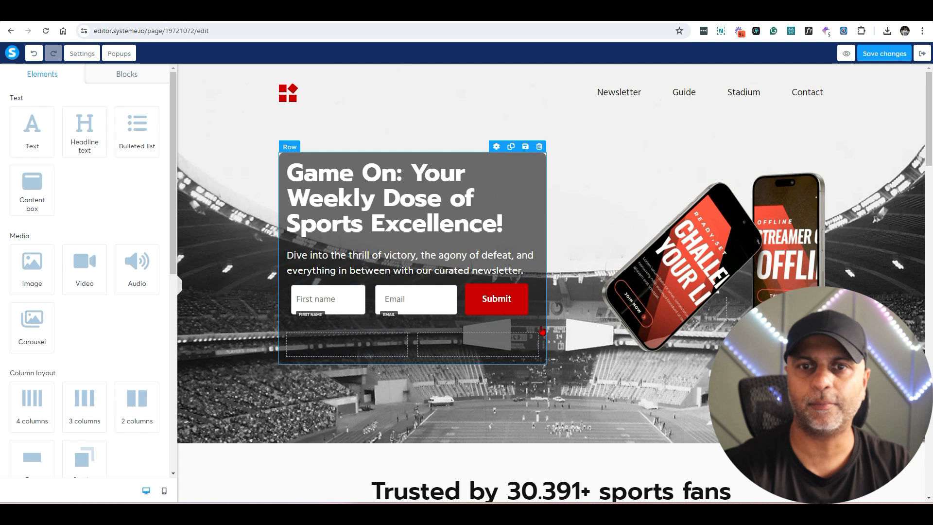
Step: Delete the empty row under the hero form and save the page
left_click(531, 328)
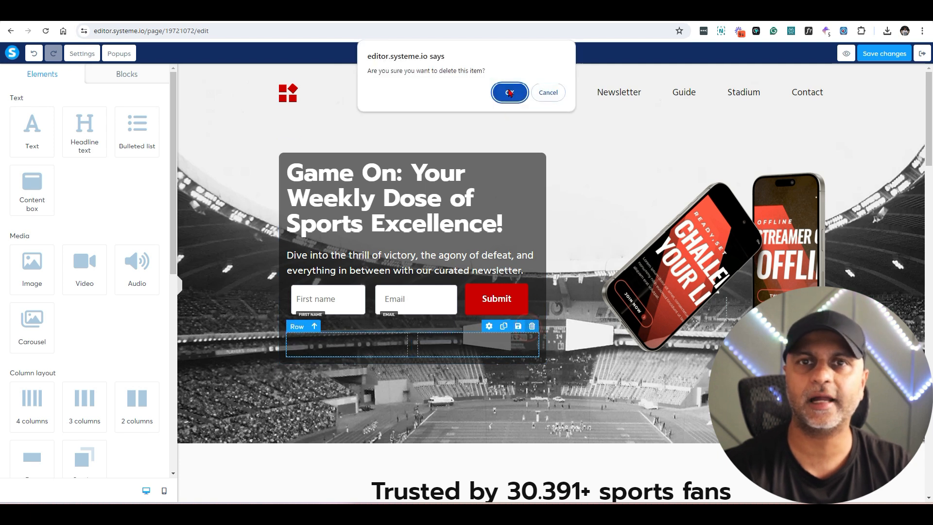
key("Return")
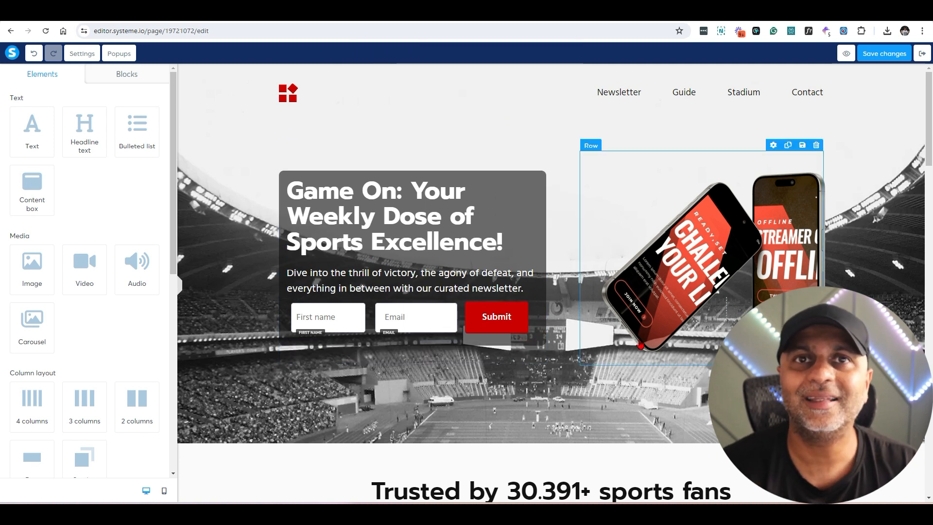
left_click(884, 53)
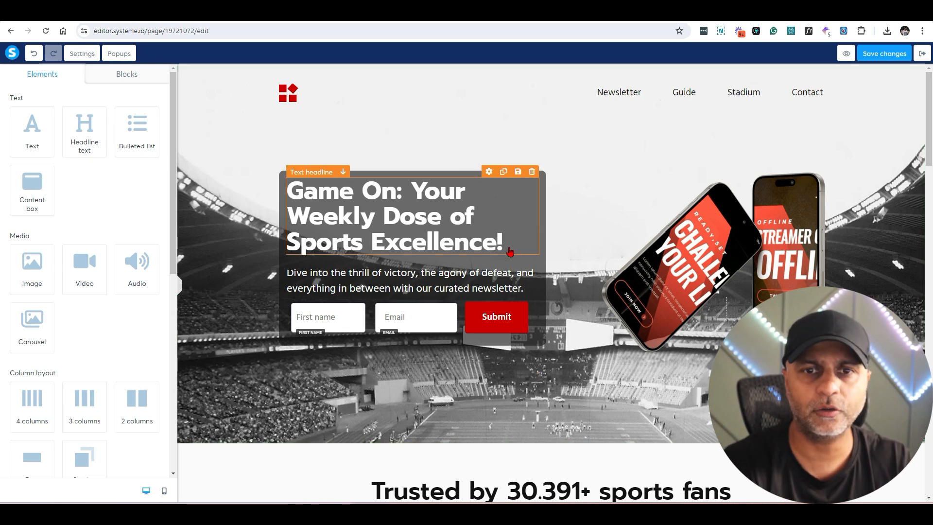
Step: Add a Checkbox element beneath the sign-up form
scroll(112, 197, "down", 6)
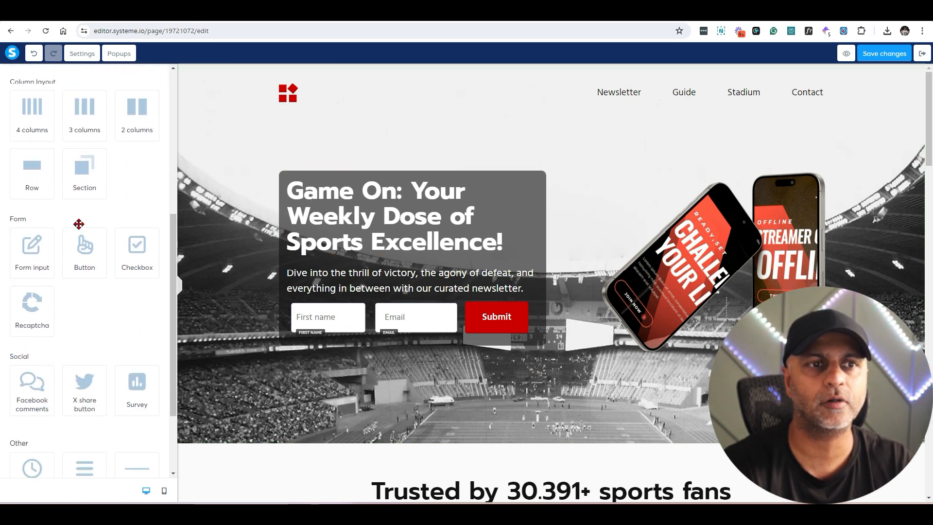
double_click(10, 219)
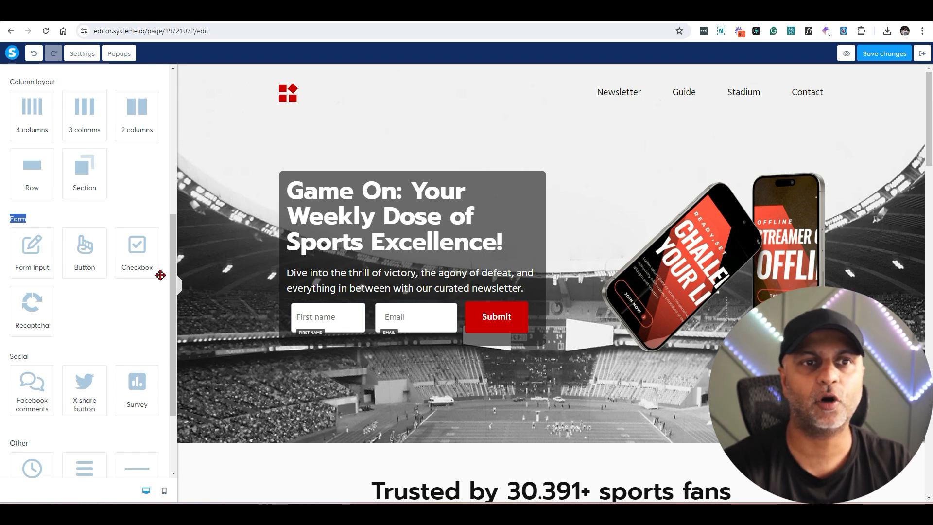
left_click_drag(131, 251, 413, 346)
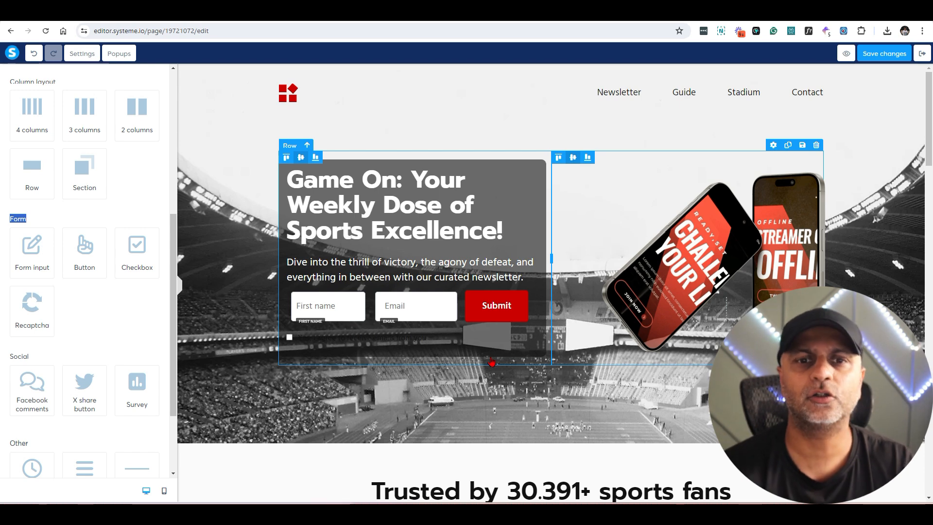
Step: Make the checkbox label white and append 'Terms and conditions.' to it
left_click(491, 327)
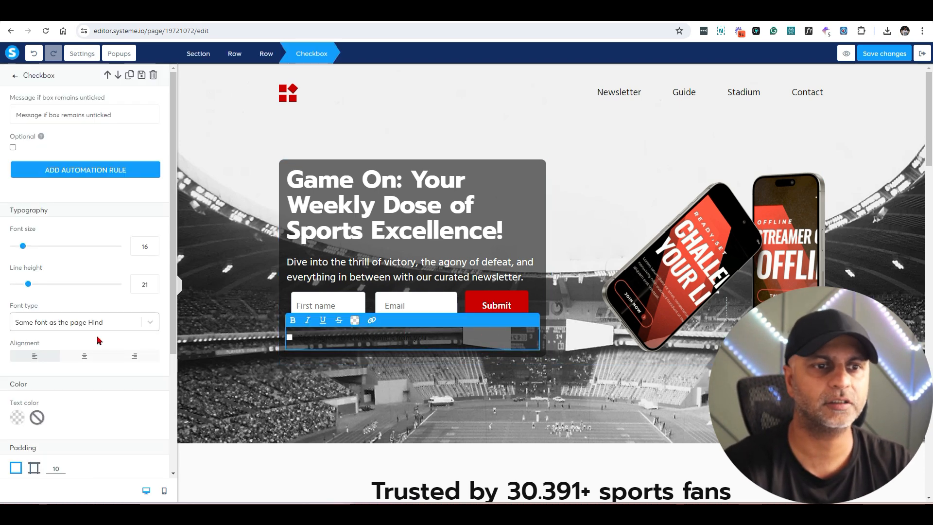
scroll(24, 293, "down", 3)
left_click(13, 271)
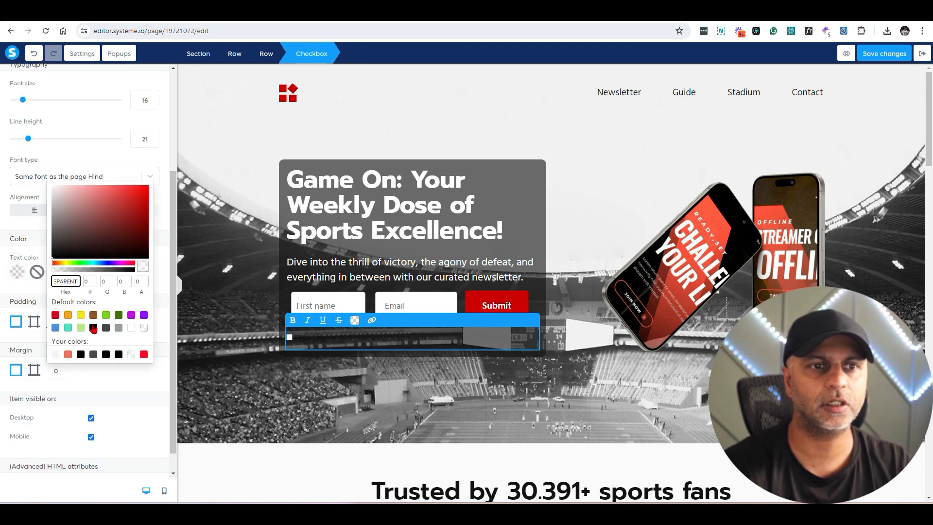
left_click(132, 329)
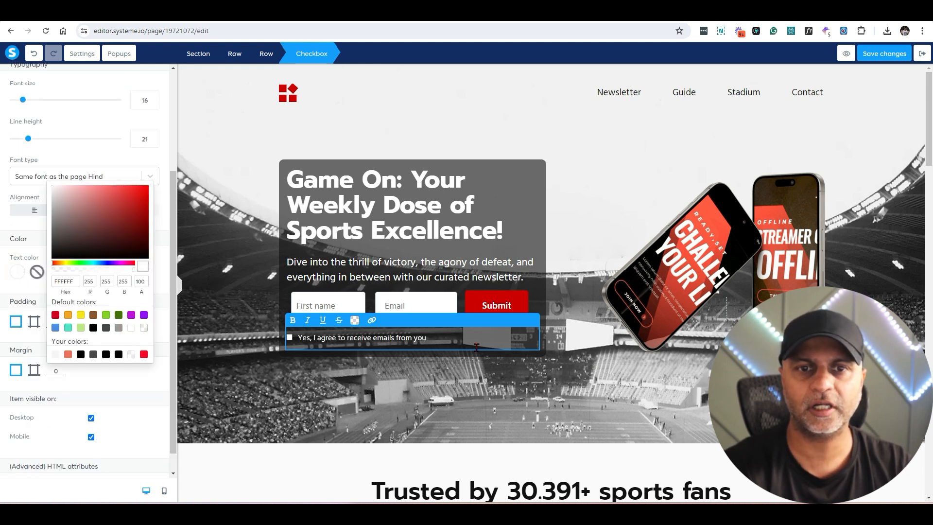
left_click(457, 339)
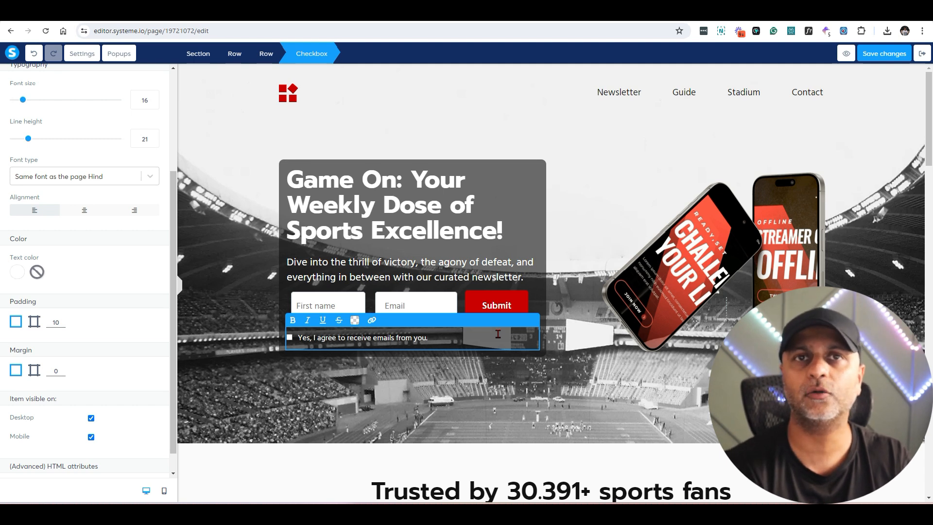
type("Terms and conditions.")
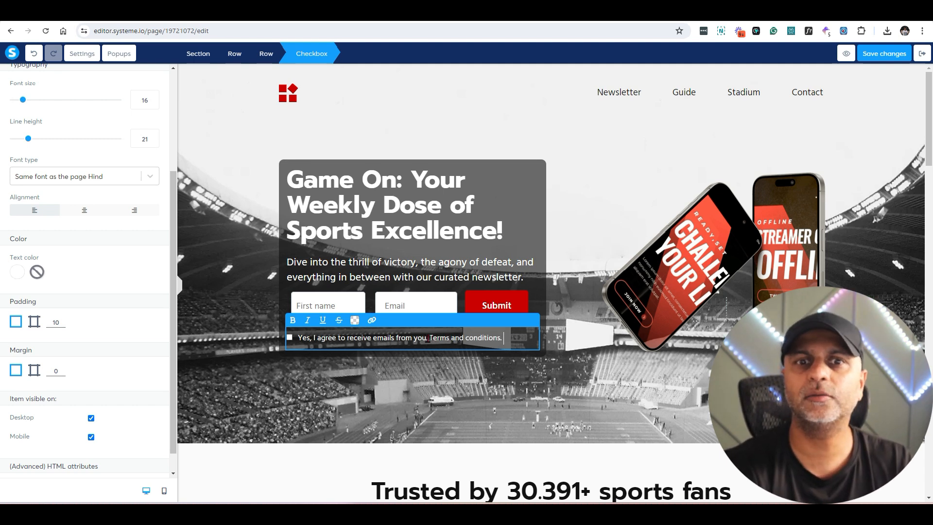
left_click_drag(430, 339, 500, 336)
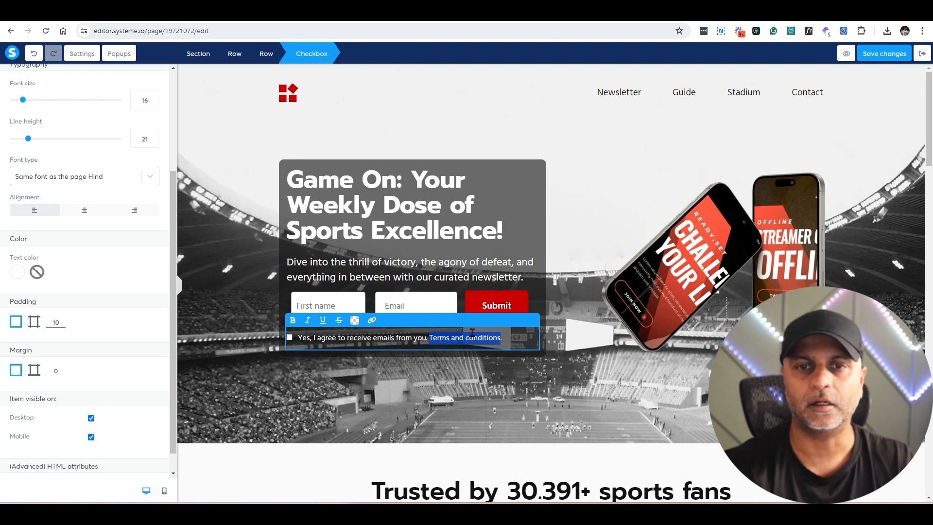
left_click(372, 321)
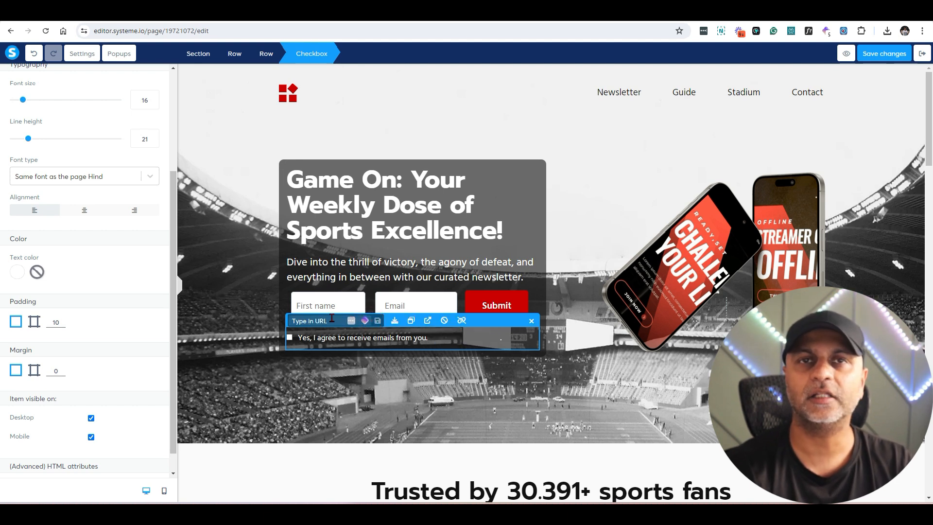
type("www.google.com")
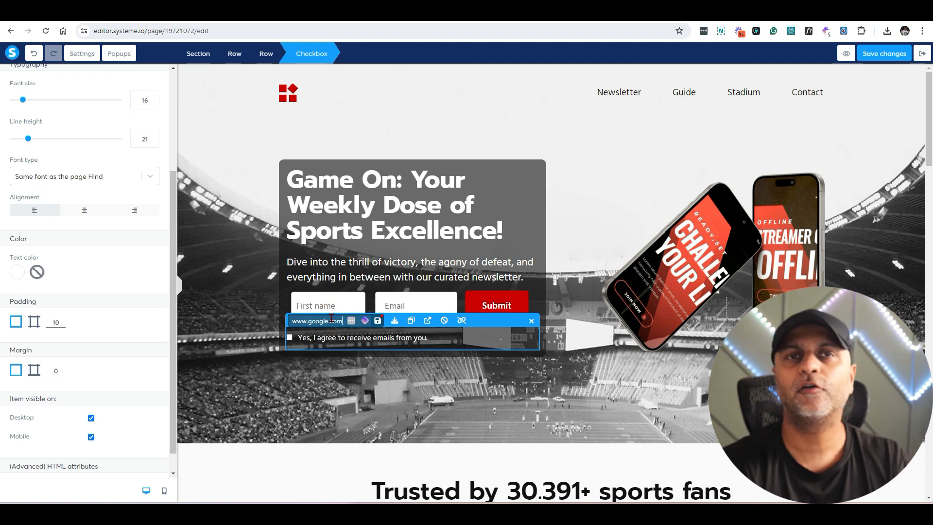
left_click(378, 322)
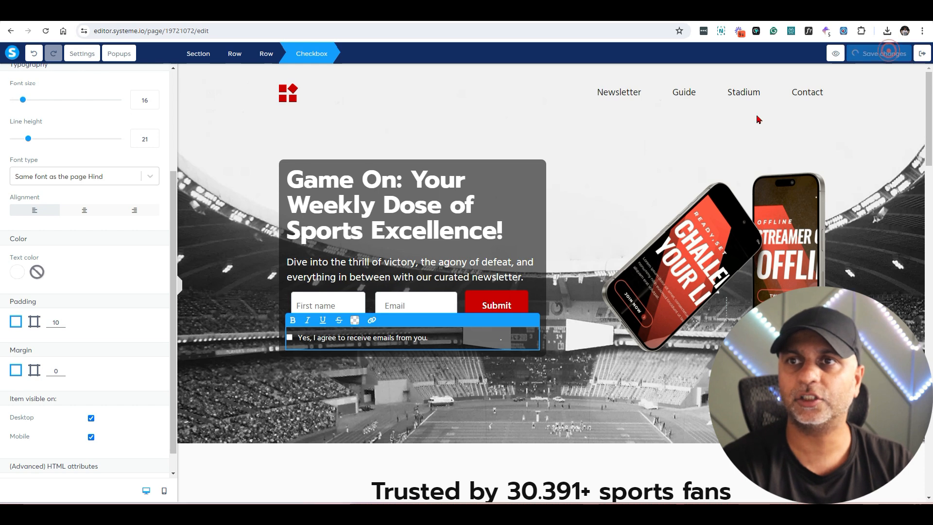
Step: Set the page-wide link colour to the orange swatch F5A623
left_click(91, 56)
scroll(77, 252, "down", 6)
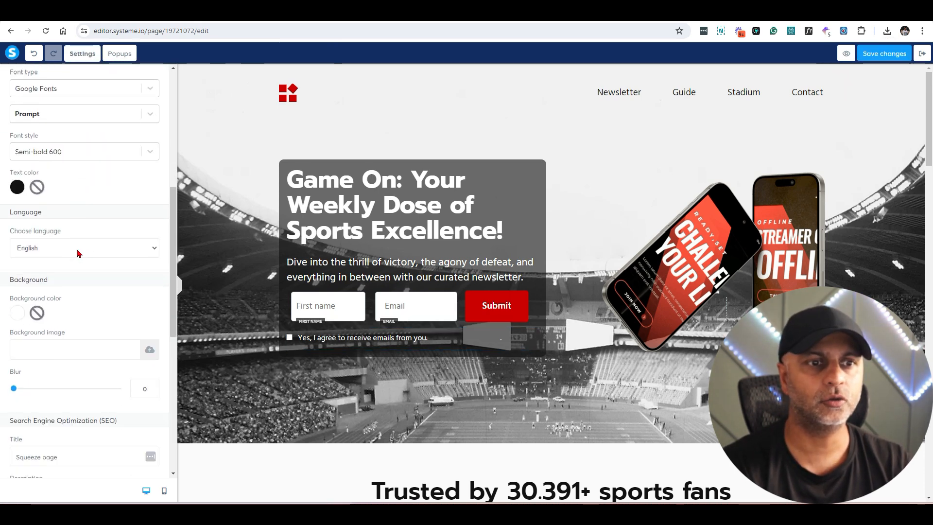
scroll(69, 297, "up", 8)
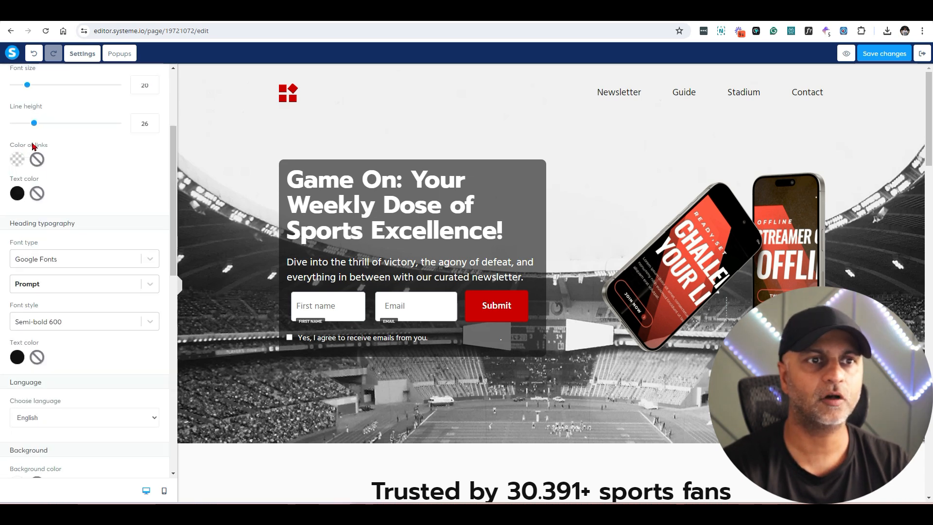
left_click(17, 159)
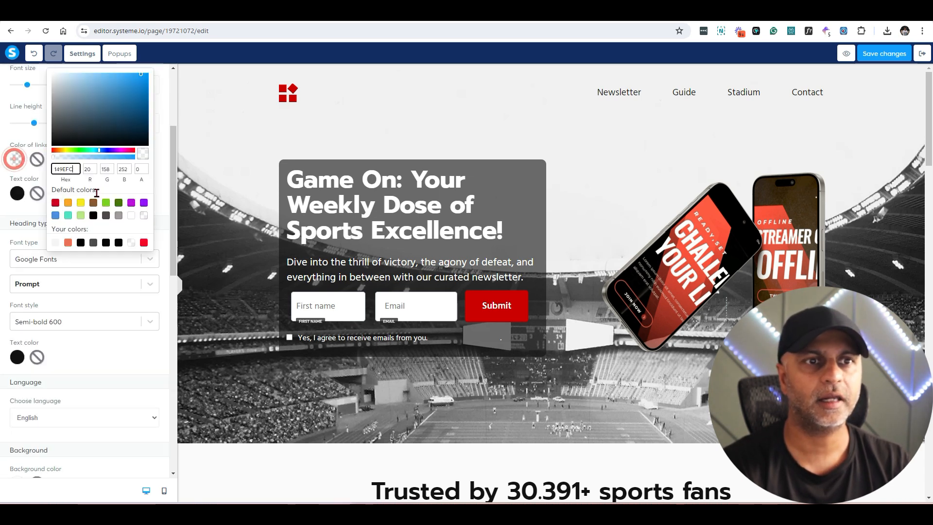
left_click(68, 202)
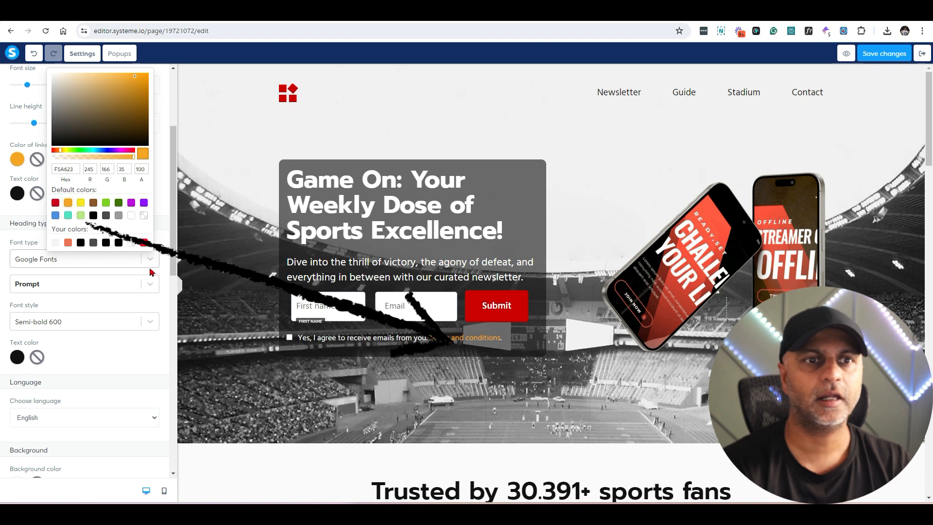
left_click(484, 343)
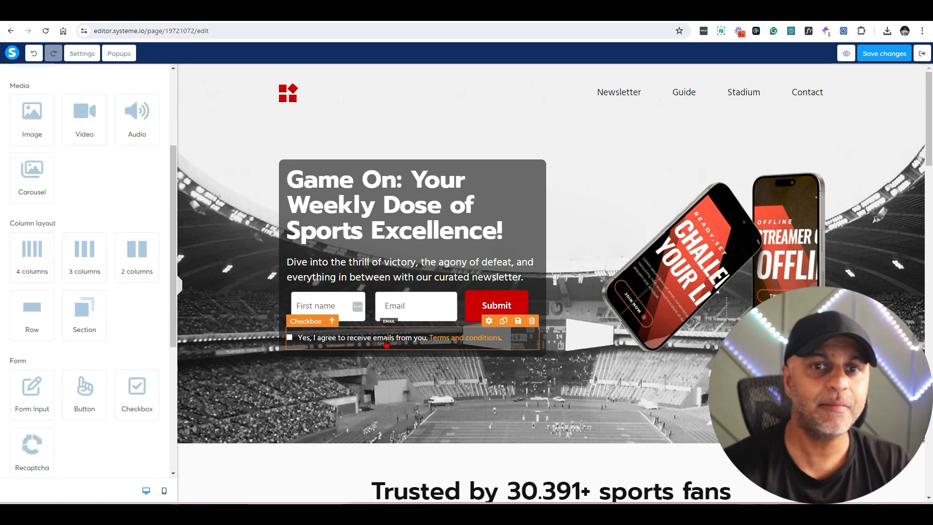
Step: Give the checkbox an automation rule that adds the 5kLaunch tag
left_click(489, 322)
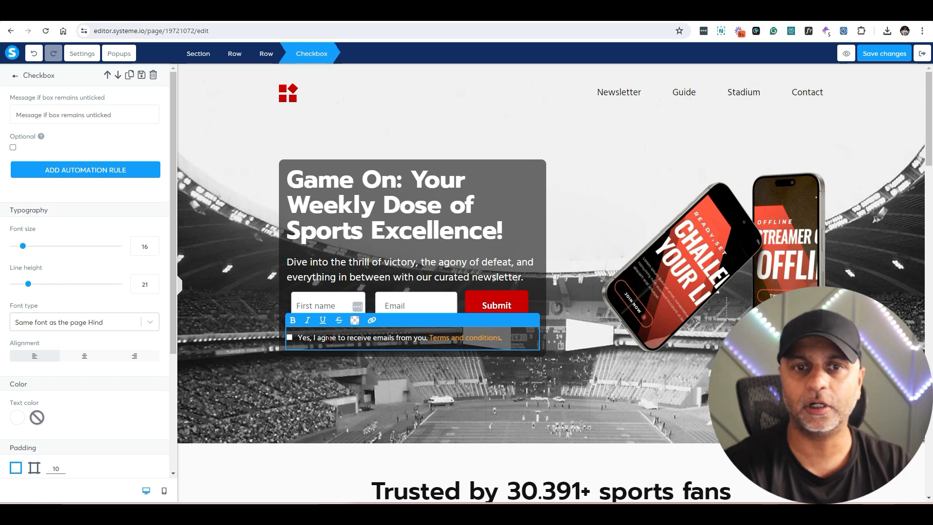
left_click(81, 174)
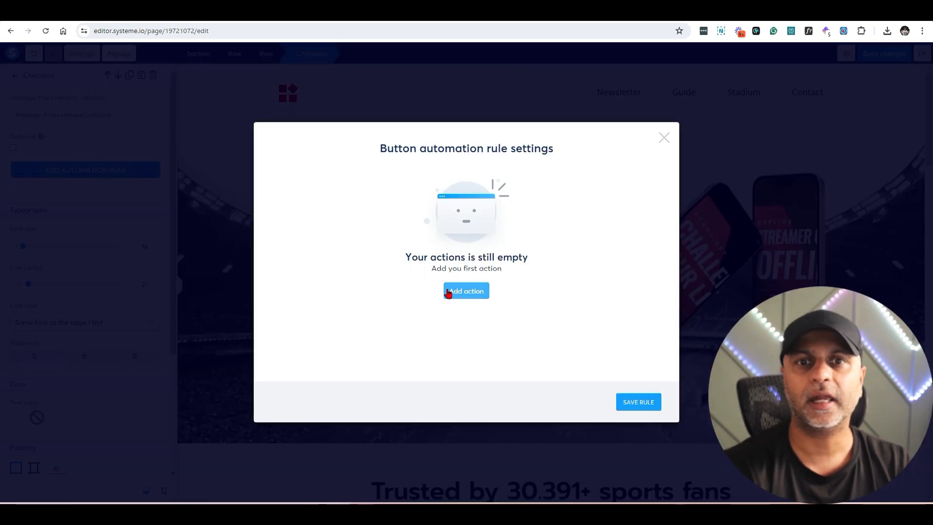
left_click(476, 294)
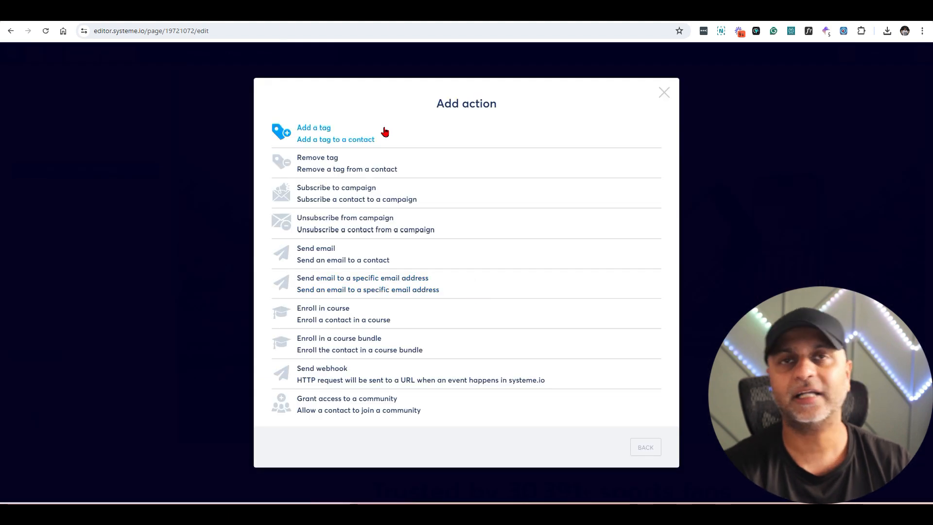
left_click(337, 138)
left_click(404, 212)
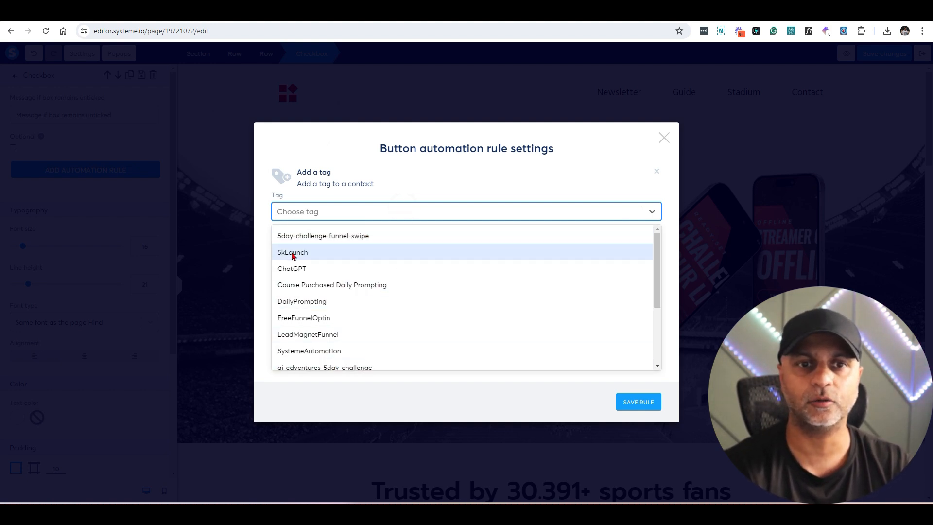
left_click(293, 252)
left_click(638, 402)
Step: Reopen the checkbox settings and highlight the saved tag rule under Automations
left_click(552, 208)
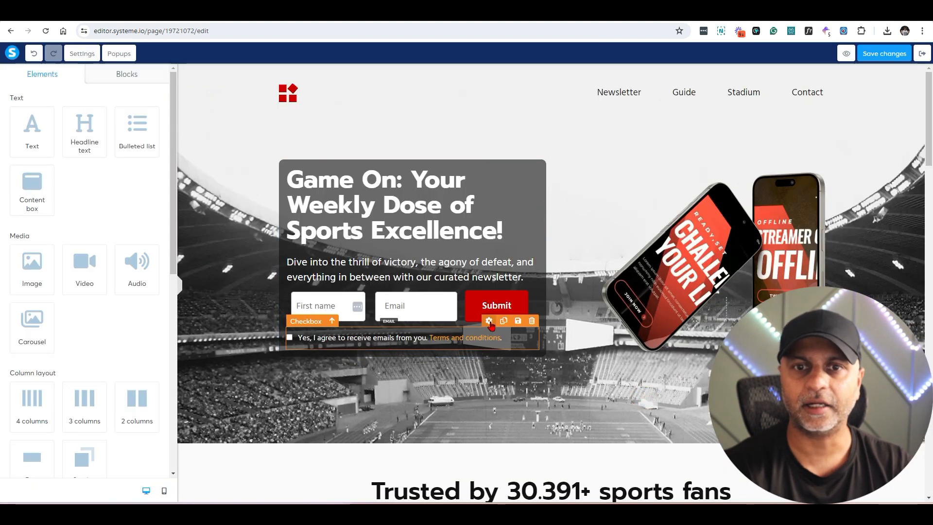
left_click(489, 322)
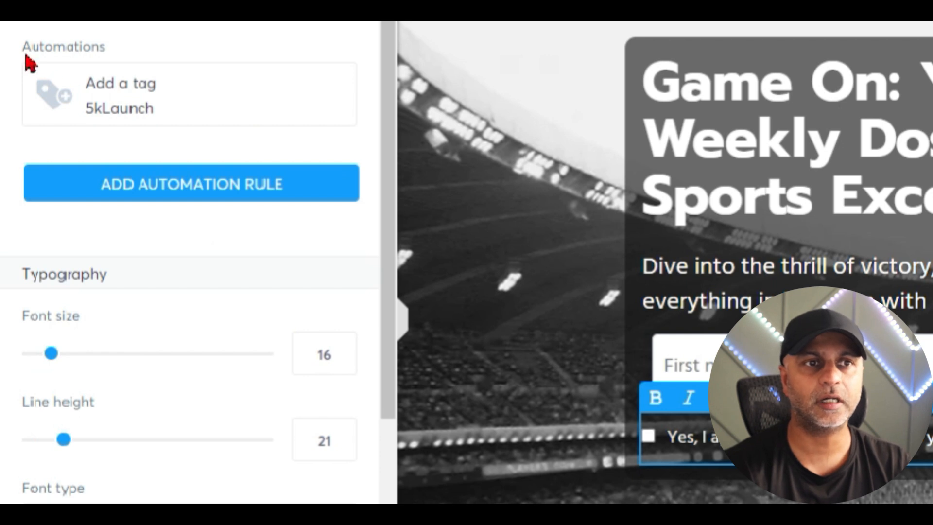
left_click_drag(11, 163, 62, 165)
left_click_drag(139, 66, 149, 66)
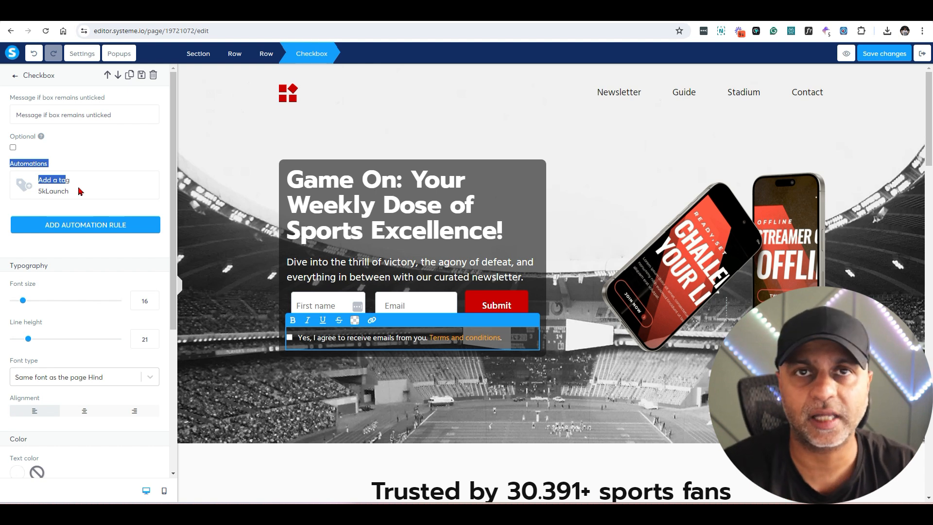
Step: Keep the checkbox required and set its unticked warning to 'Please check the box to continue'
left_click(76, 168)
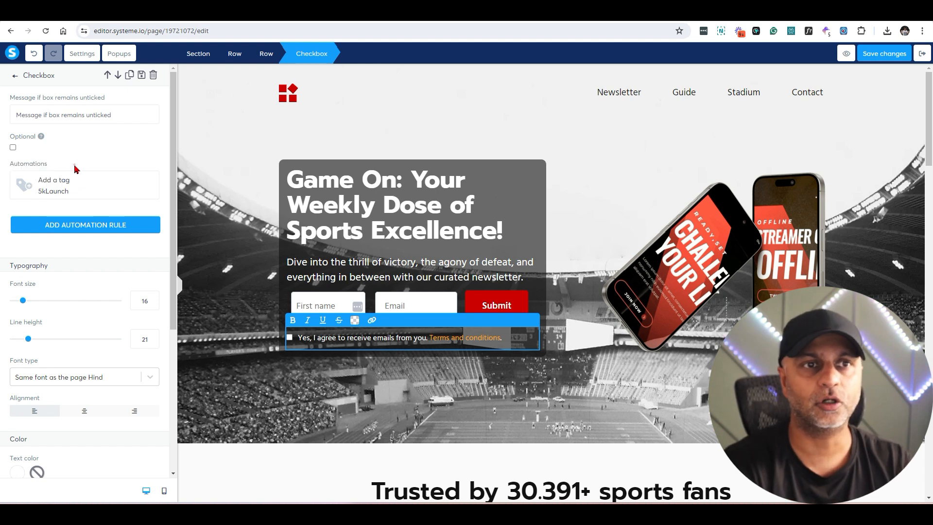
left_click(13, 147)
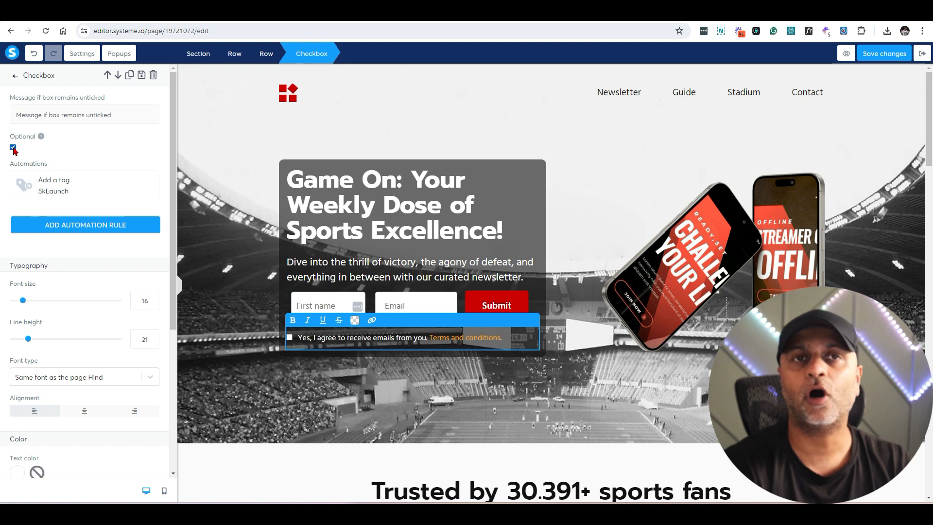
left_click(13, 147)
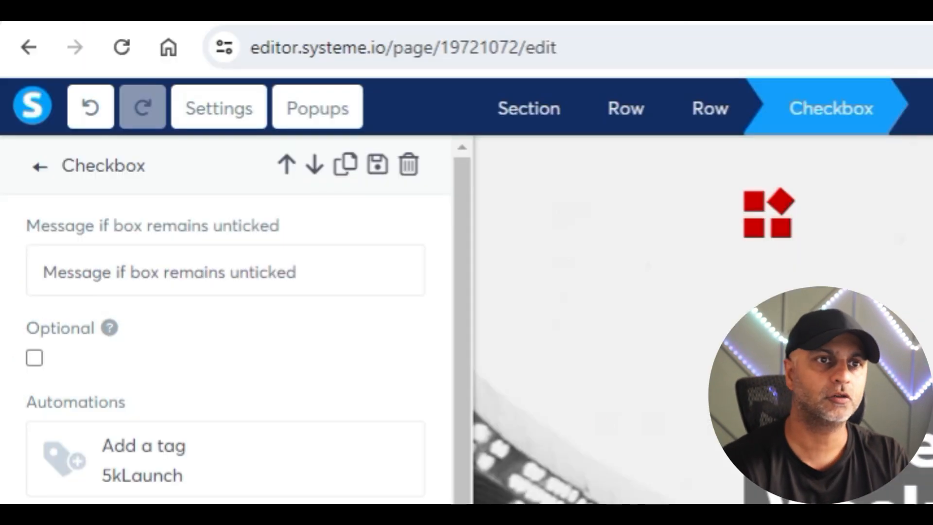
left_click_drag(123, 113, 15, 116)
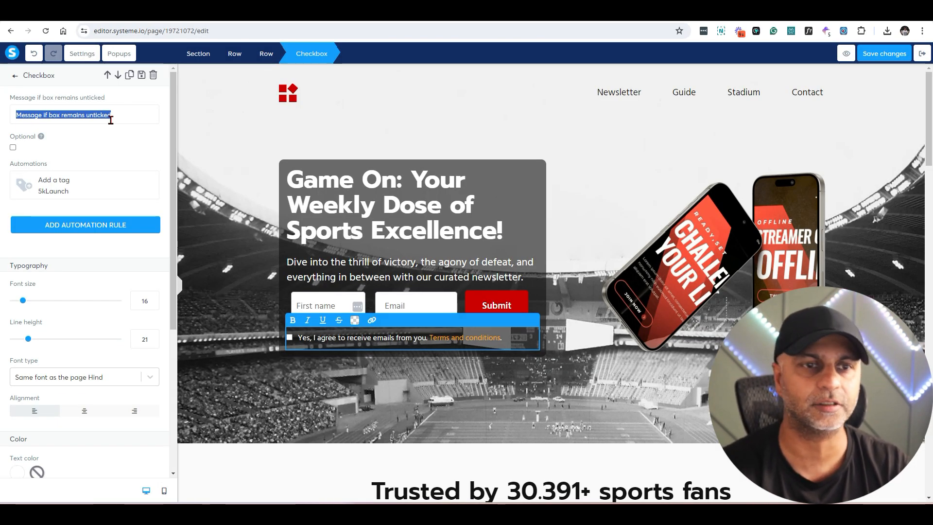
type("Please check the box to continue")
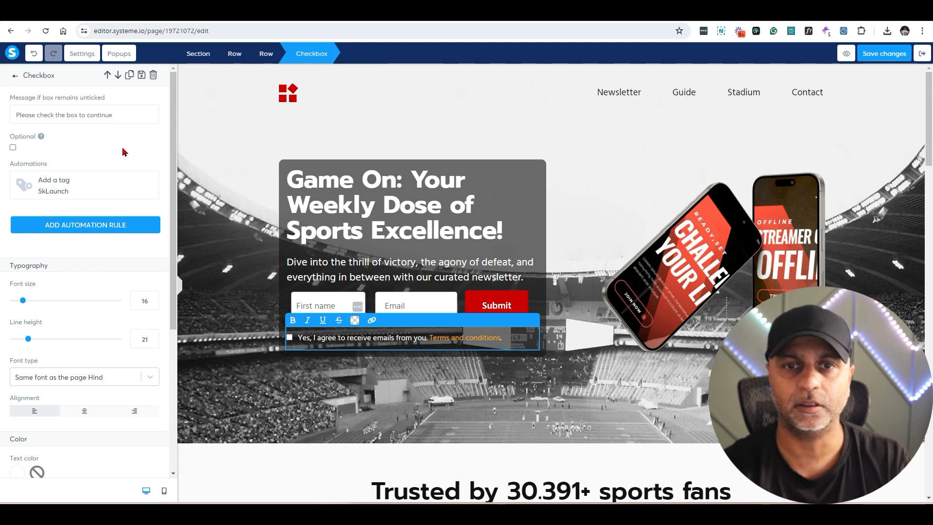
left_click(514, 311)
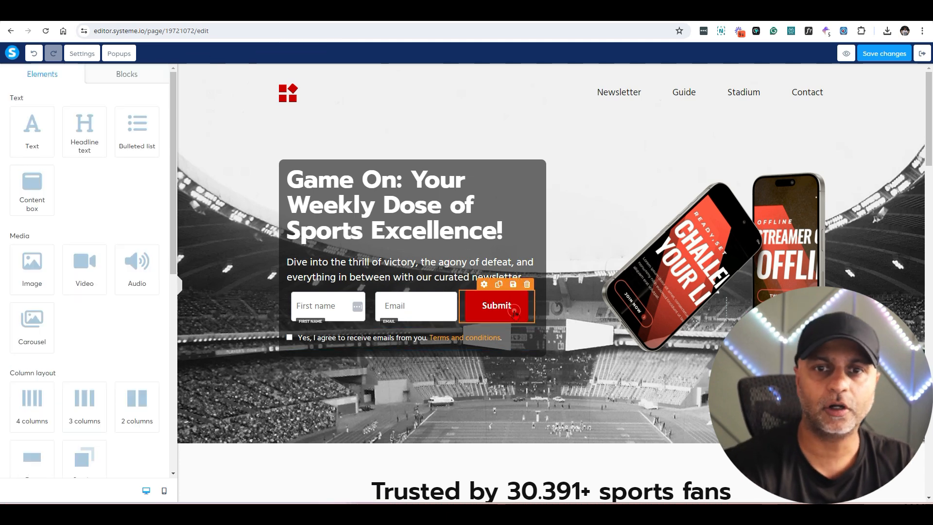
Step: Set the Submit button to submit the form and redirect to the next step
left_click(471, 301)
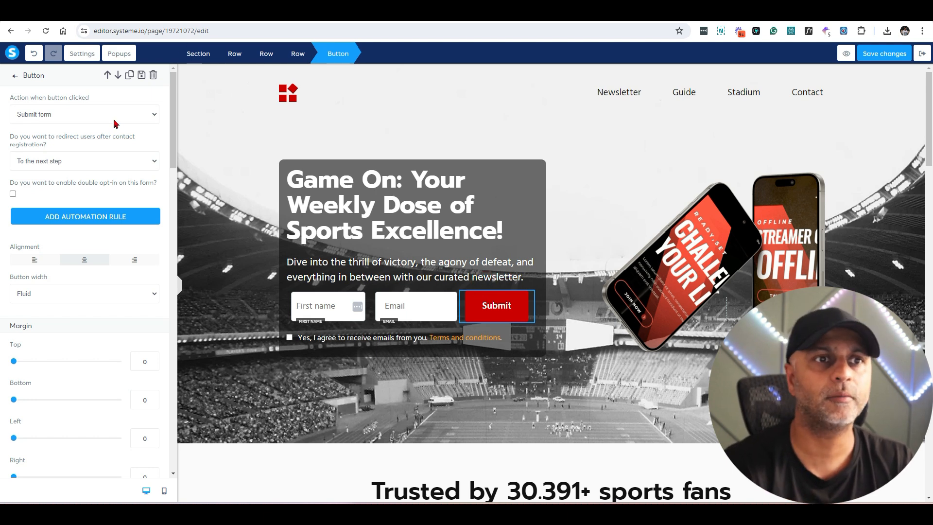
left_click(60, 120)
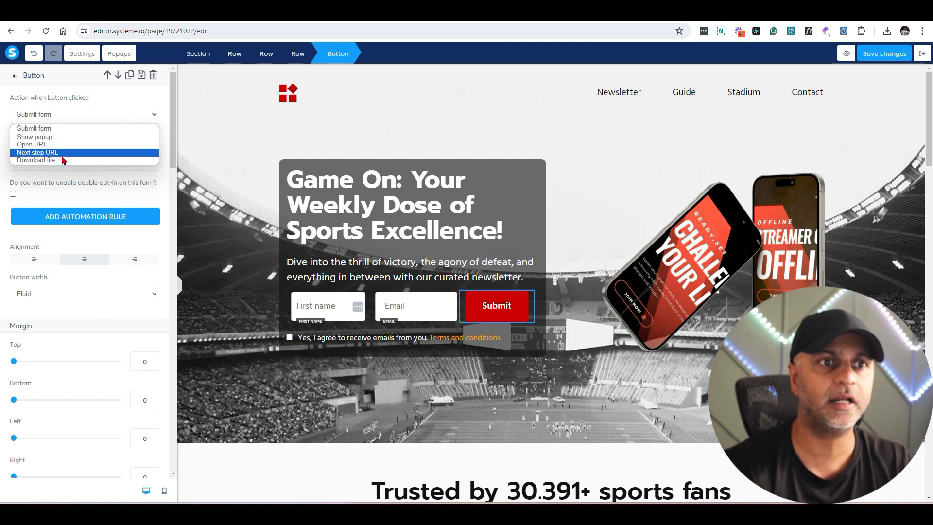
left_click(59, 128)
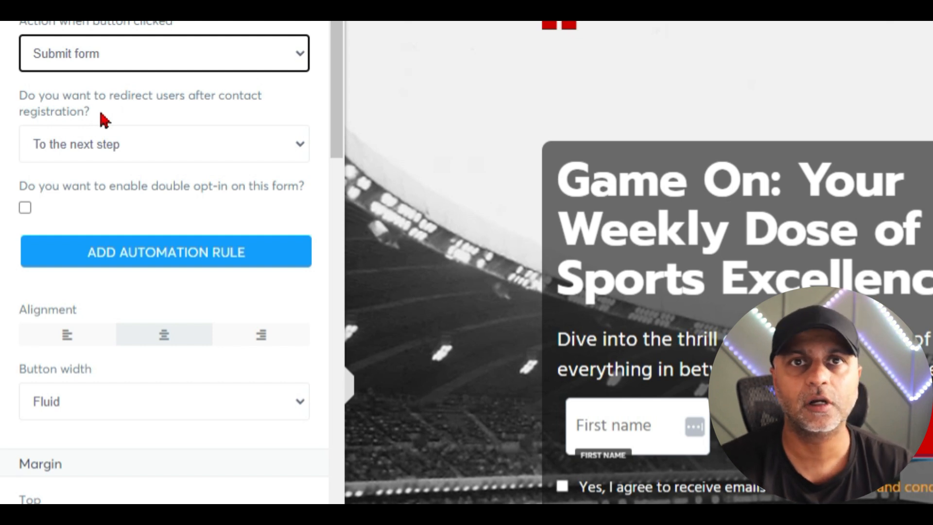
left_click(114, 146)
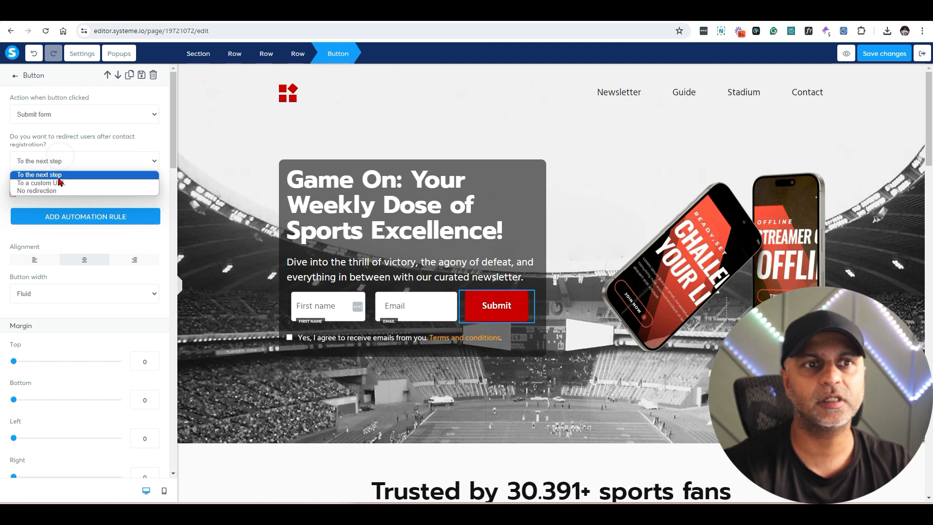
left_click(86, 175)
Step: Save the page, exit to the funnel overview, and reopen the squeeze page editor
left_click(884, 55)
left_click(918, 54)
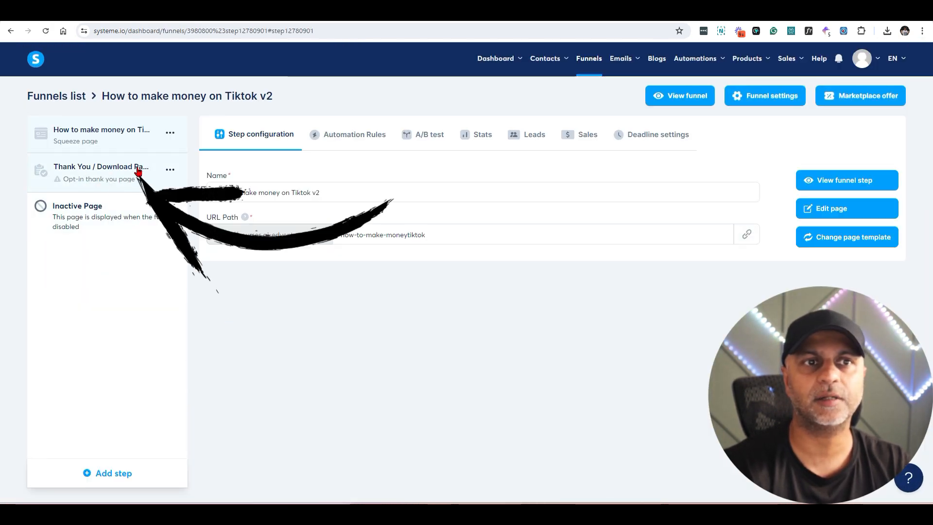
left_click(852, 208)
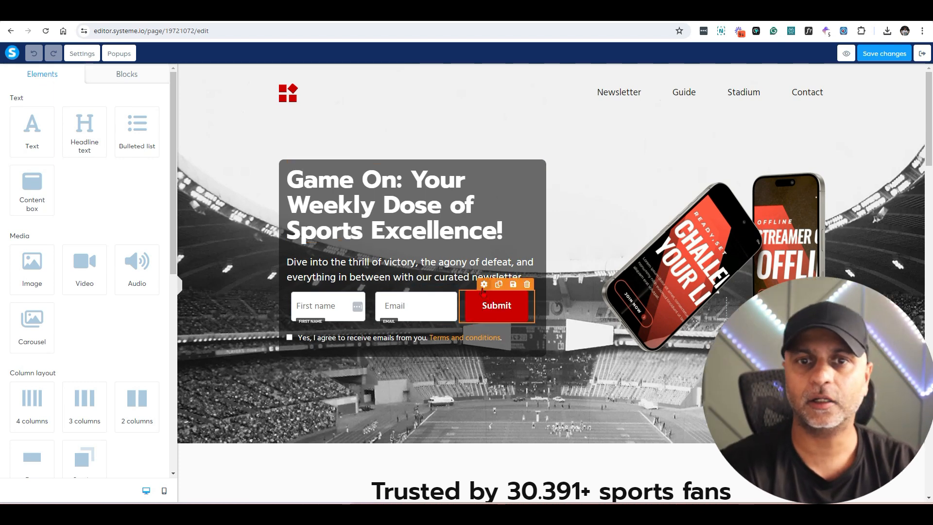
Step: Start a Submit button rule subscribing contacts to the Daily Prompting Automation campaign
left_click(483, 286)
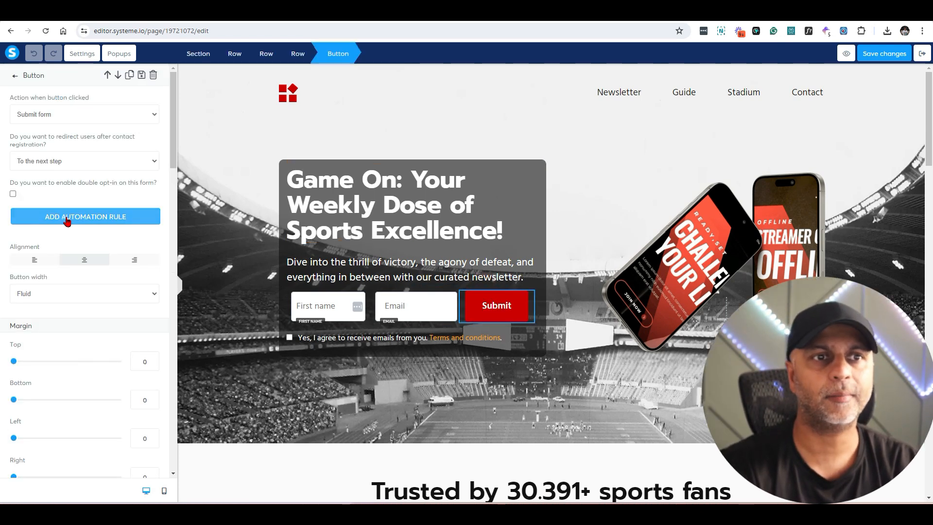
left_click(127, 217)
left_click(476, 291)
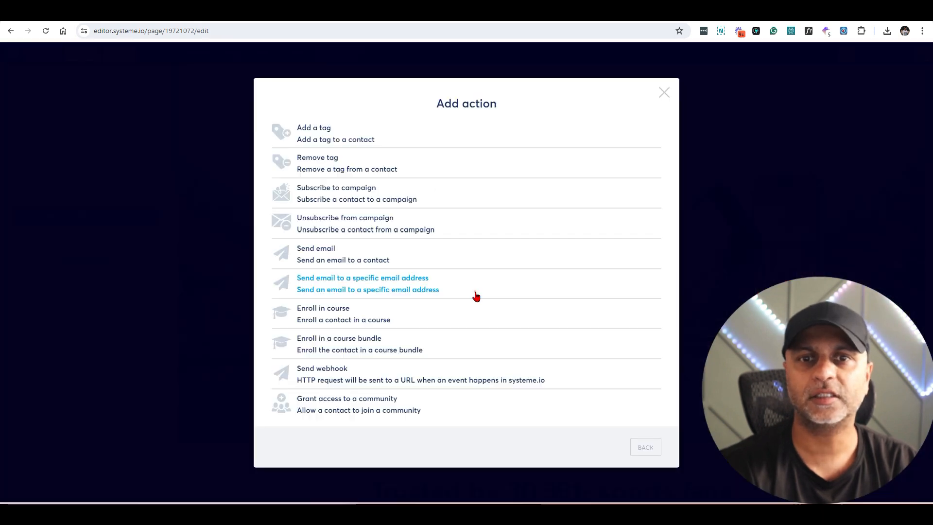
left_click(386, 202)
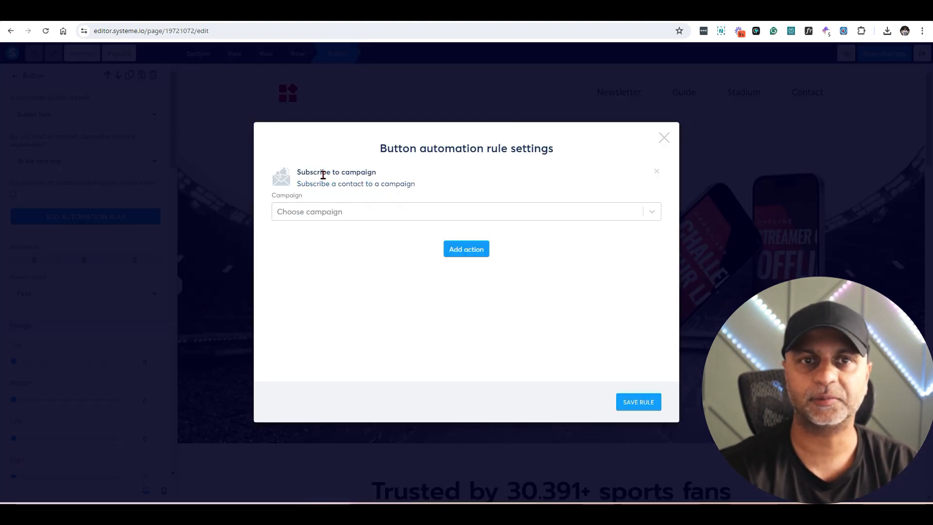
left_click(346, 212)
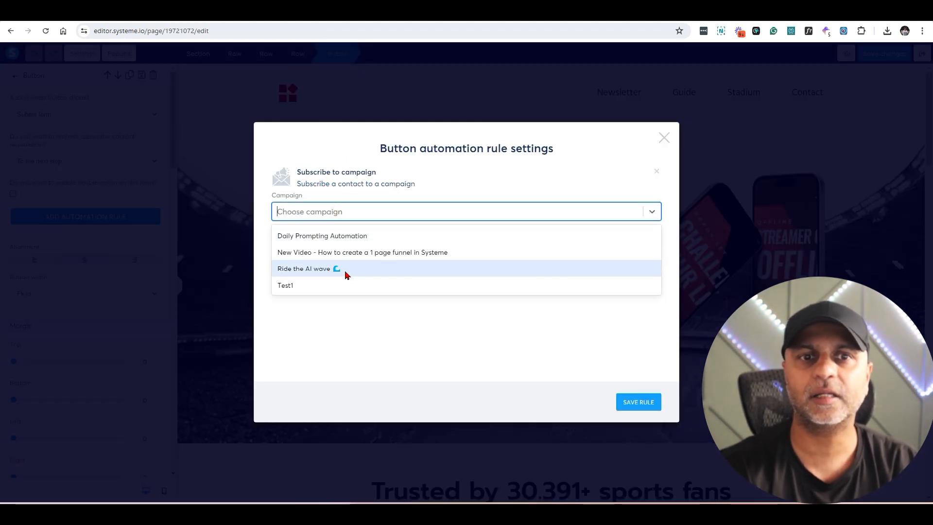
left_click(338, 238)
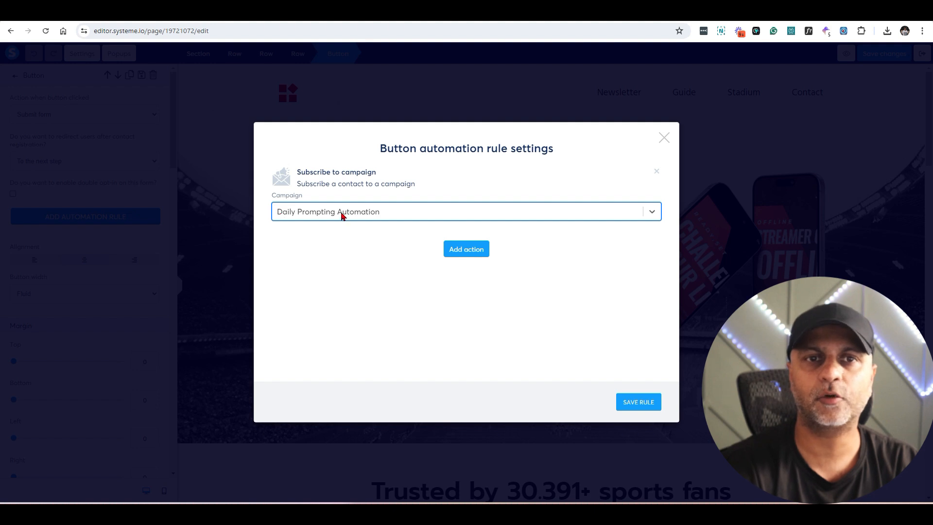
Step: Add enrolment in the 5-Day AI Challenge course and save the rule
left_click(468, 250)
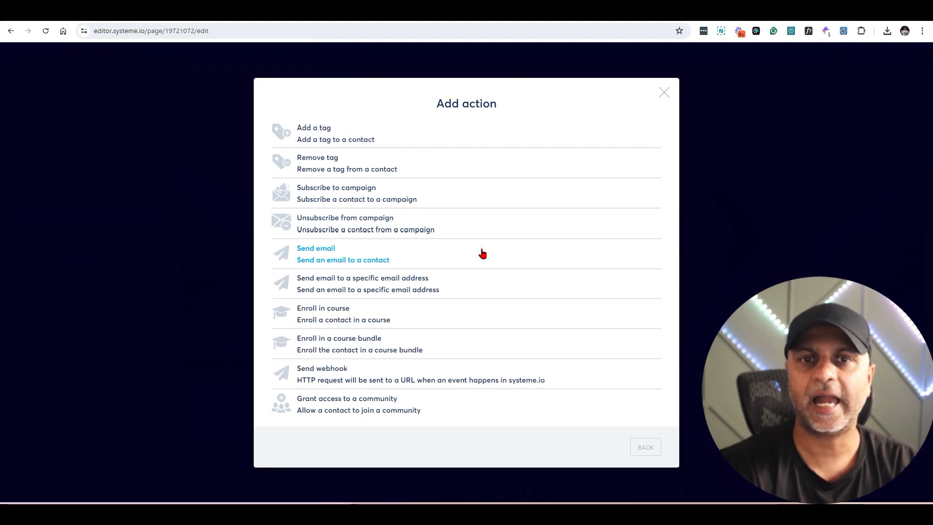
left_click(370, 312)
left_click(366, 285)
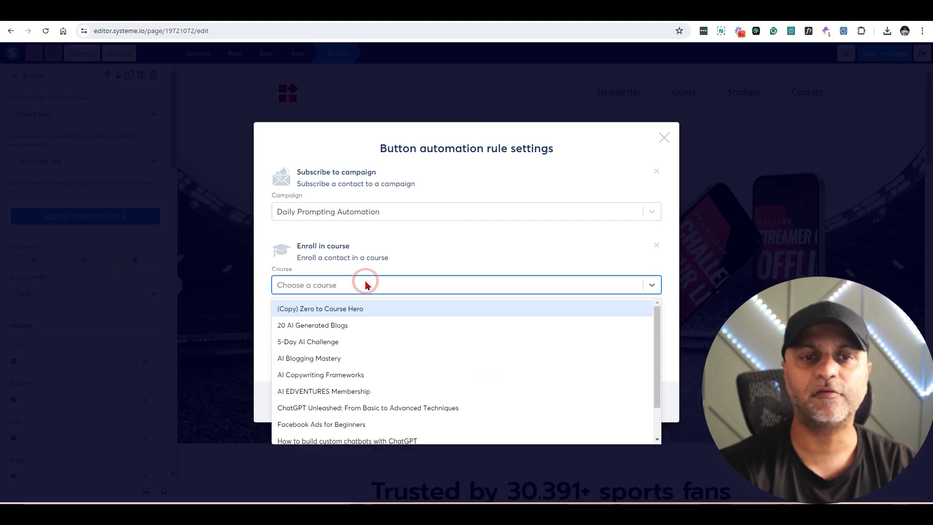
left_click(341, 342)
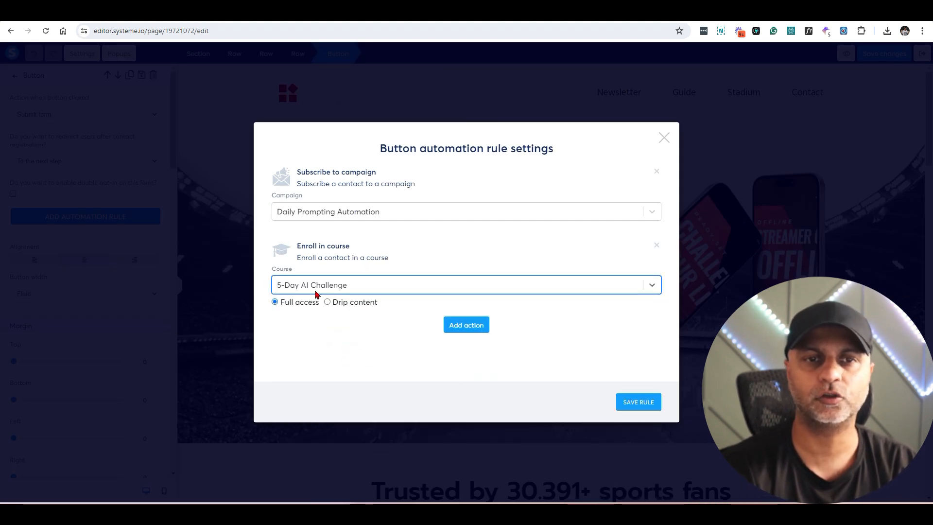
left_click(638, 402)
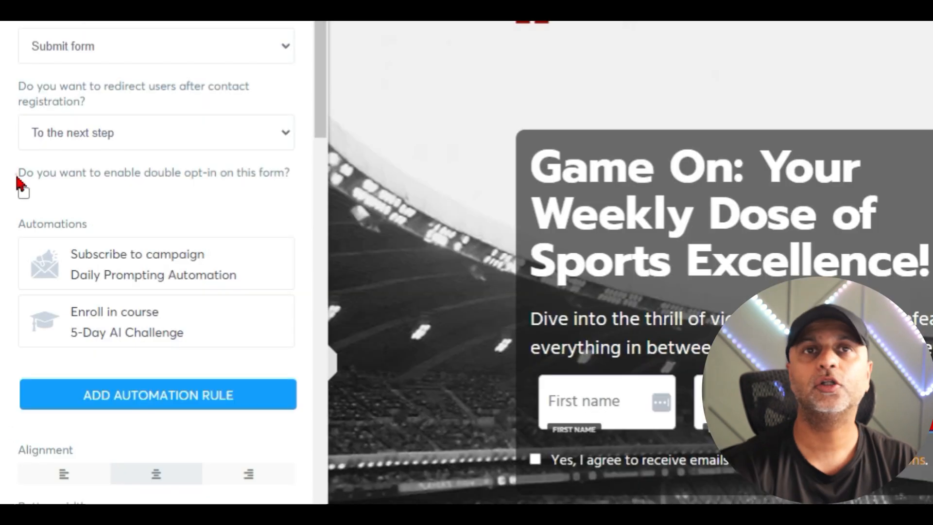
left_click_drag(8, 182, 148, 189)
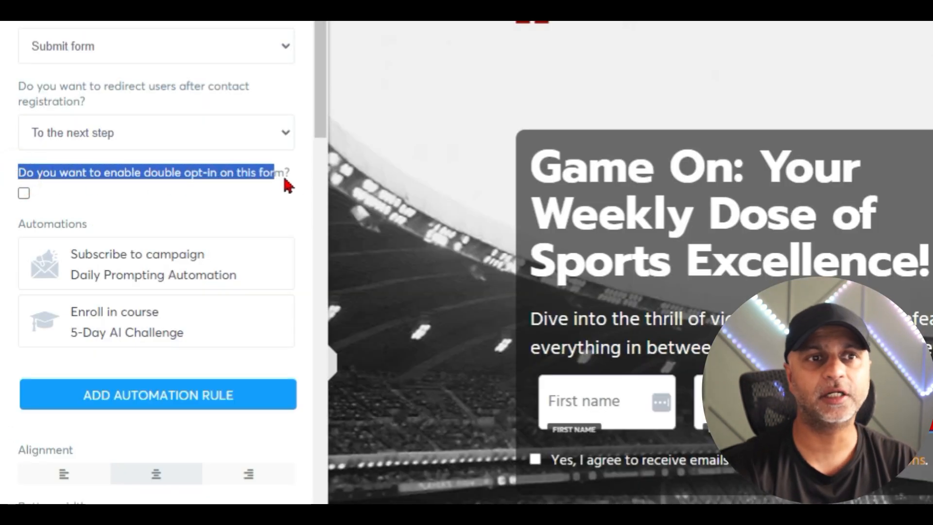
left_click_drag(295, 180, 165, 182)
left_click(26, 195)
left_click(26, 195)
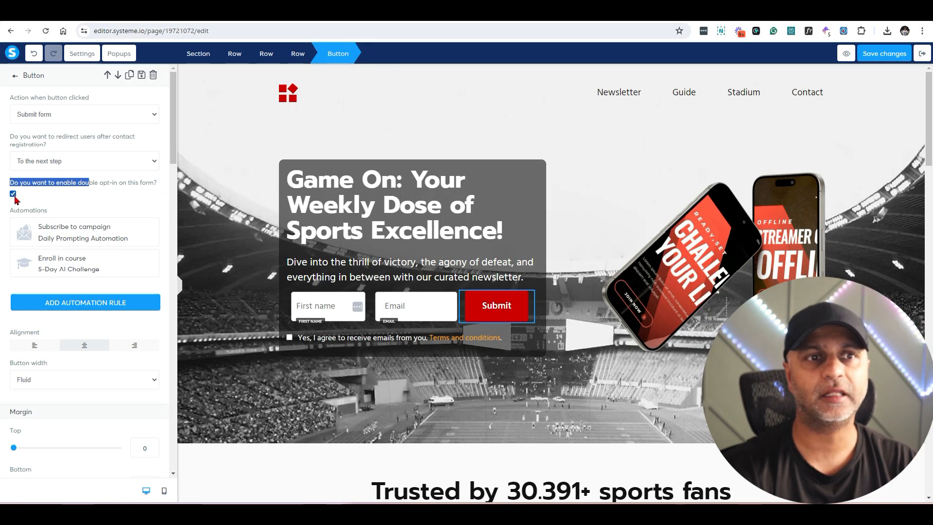
scroll(98, 222, "down", 9)
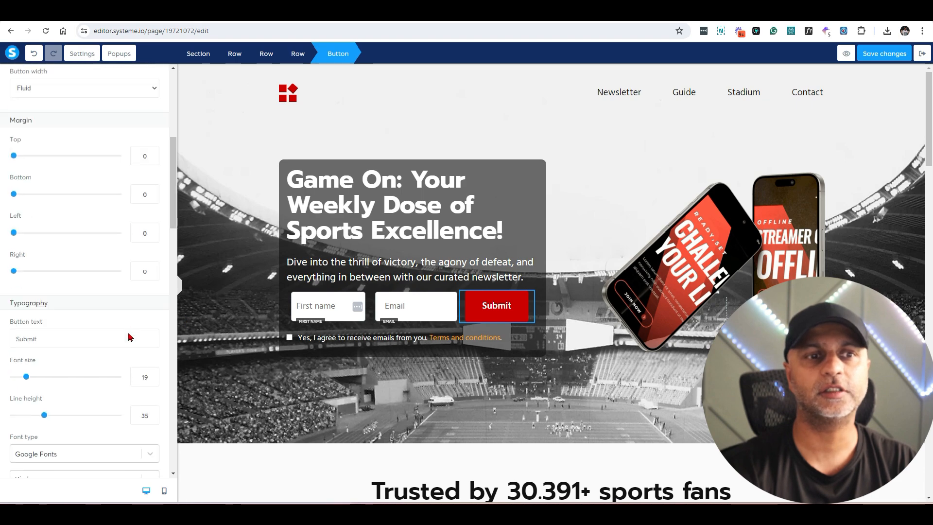
scroll(136, 326, "down", 5)
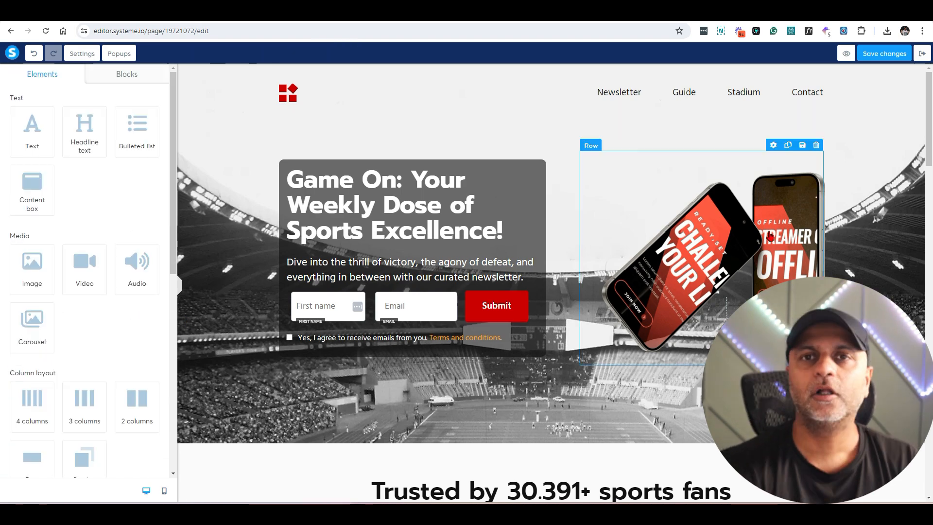
scroll(768, 229, "down", 9)
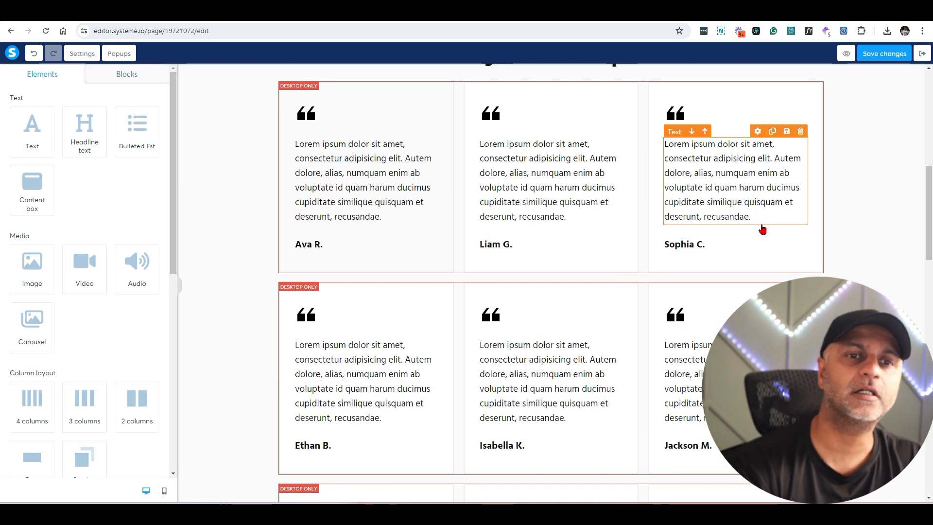
scroll(829, 146, "up", 3)
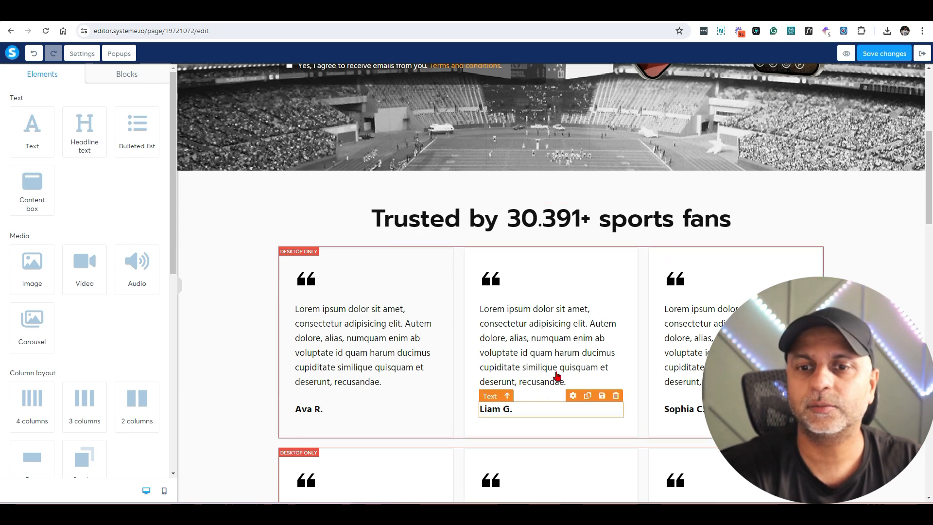
scroll(549, 377, "down", 6)
scroll(341, 437, "up", 6)
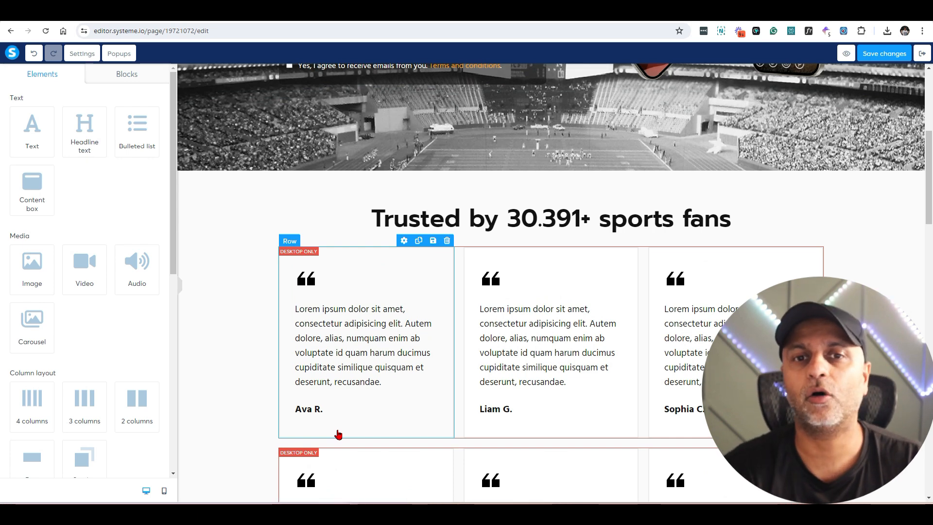
left_click(164, 490)
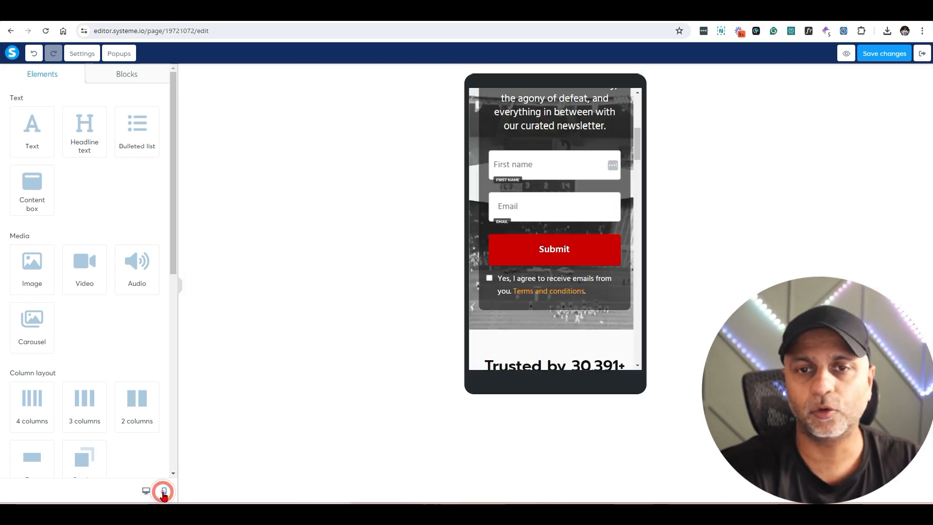
left_click_drag(638, 143, 639, 169)
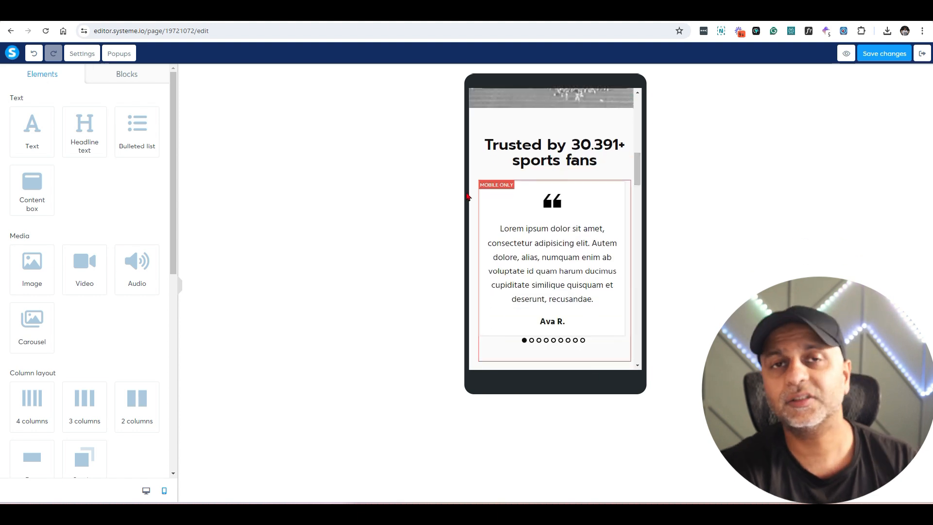
left_click(498, 186)
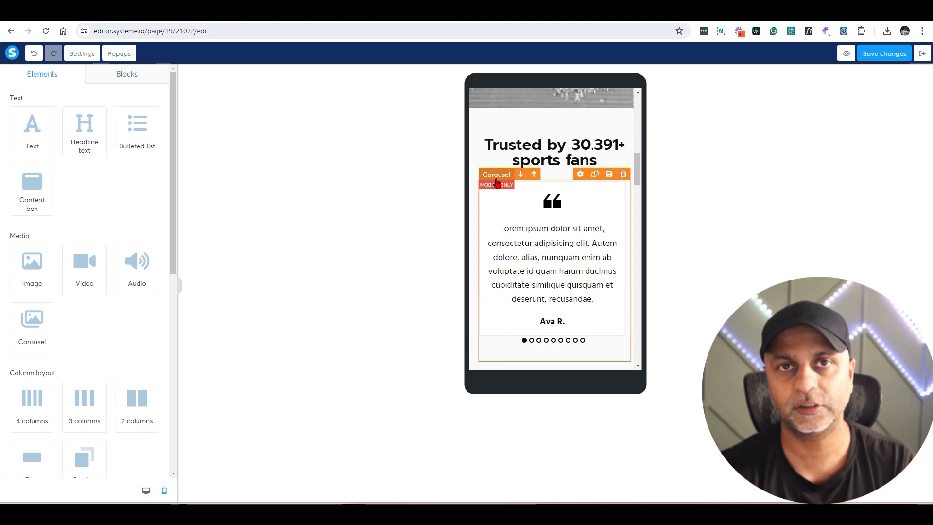
left_click(145, 491)
scroll(489, 269, "down", 3)
scroll(490, 268, "down", 3)
scroll(393, 370, "down", 3)
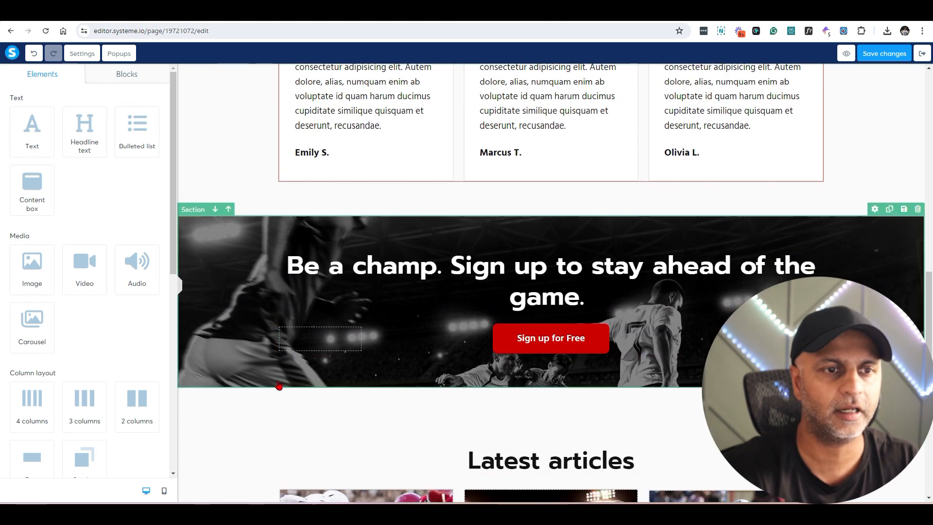
Step: Add a carousel above the 'Be a champ' banner's Sign up for Free button
left_click_drag(32, 330, 595, 324)
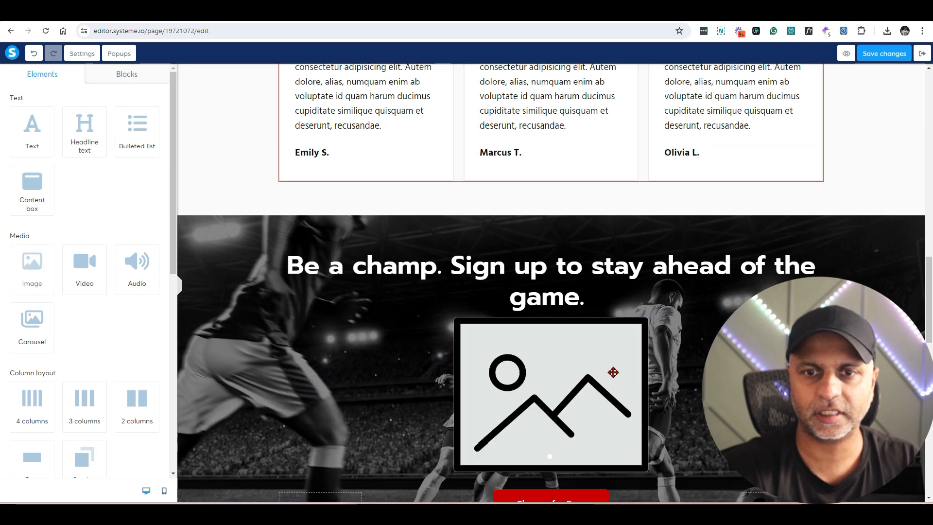
left_click(544, 418)
left_click(445, 360)
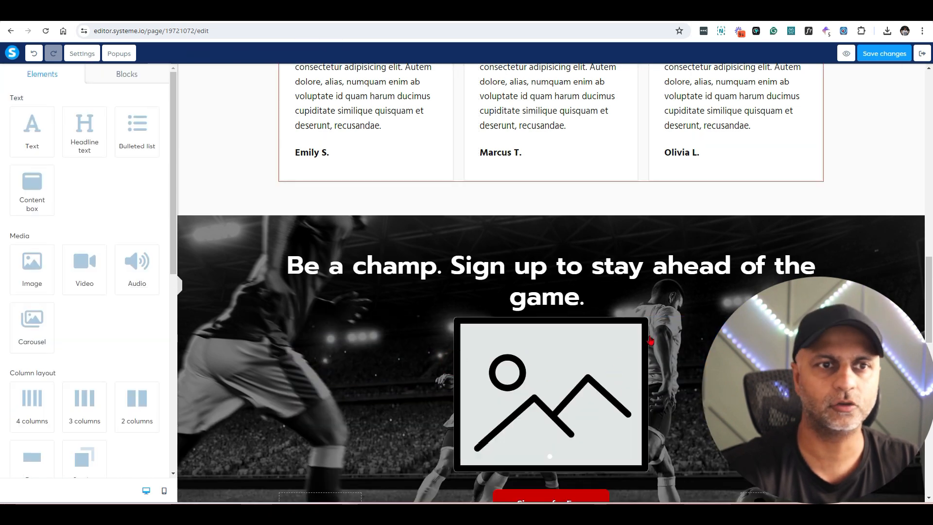
left_click(618, 370)
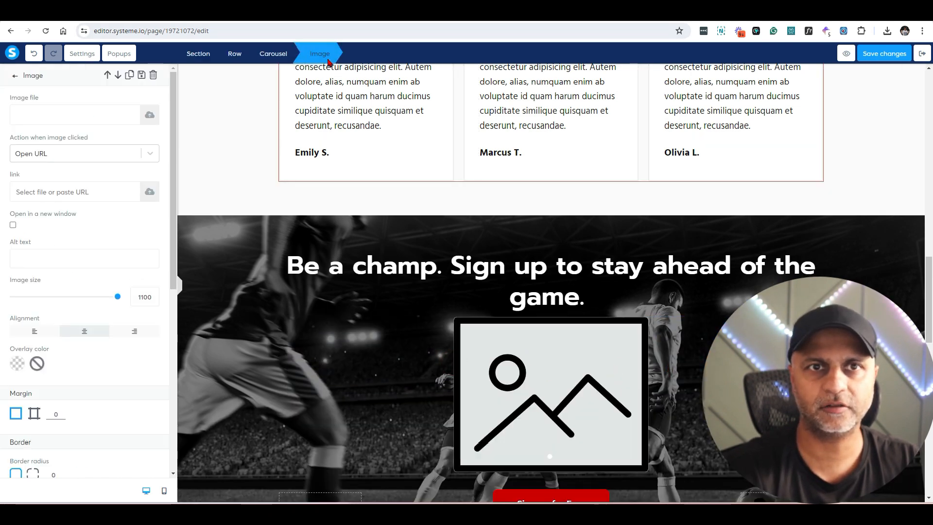
left_click(280, 62)
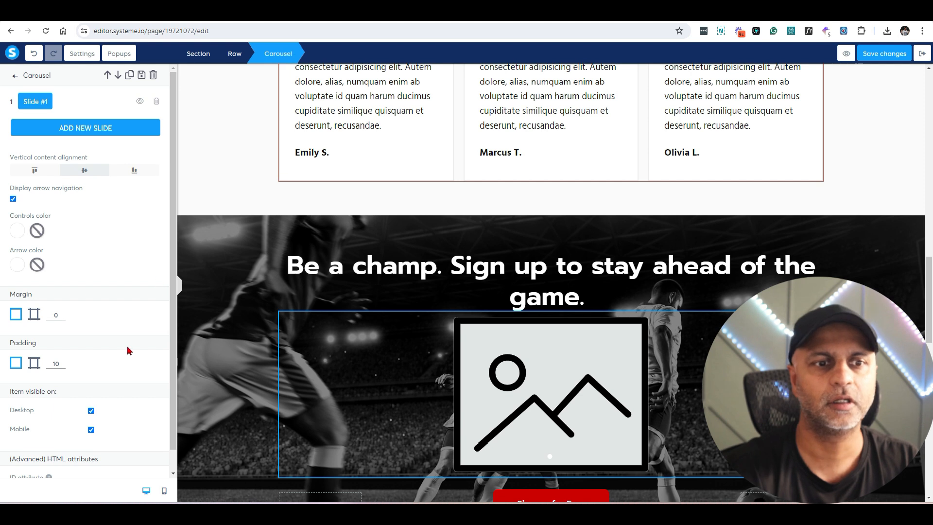
Step: Make the carousel visible on mobile only and preview the mobile layout
scroll(129, 350, "down", 1)
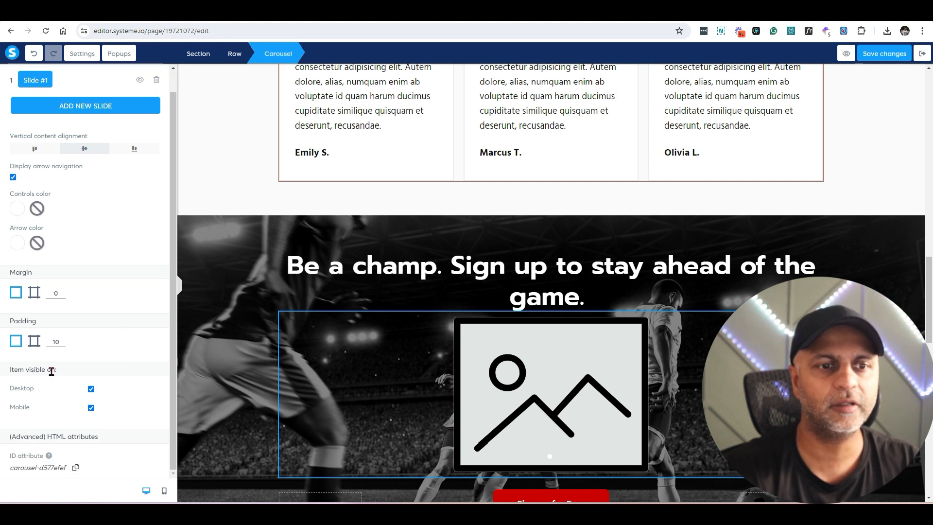
left_click(92, 408)
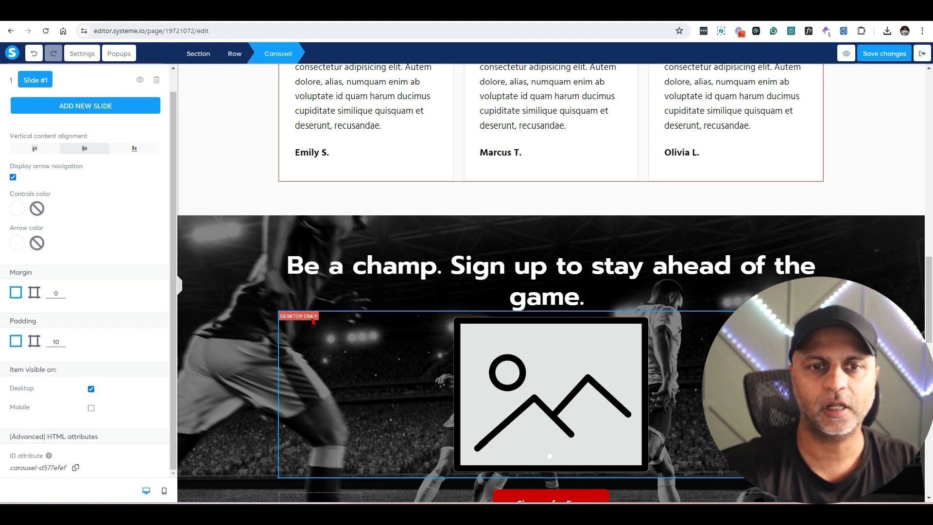
left_click(92, 408)
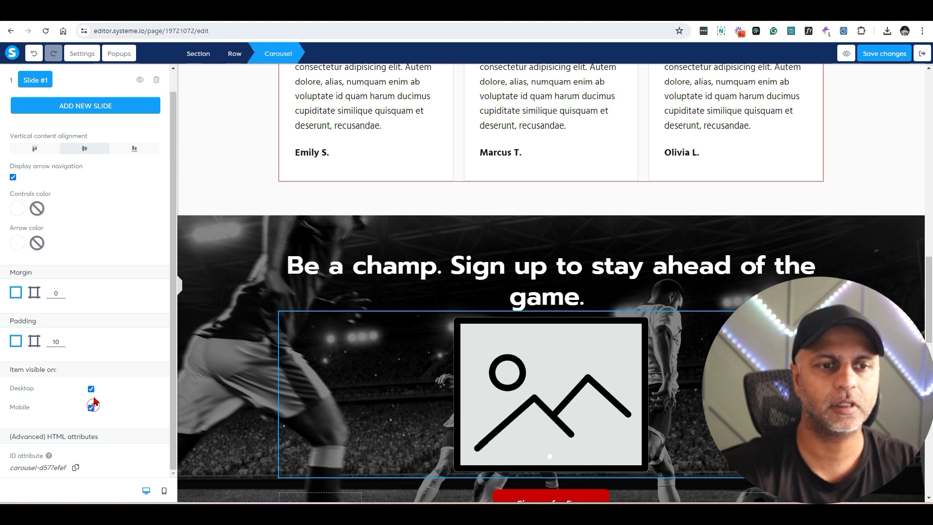
left_click(92, 389)
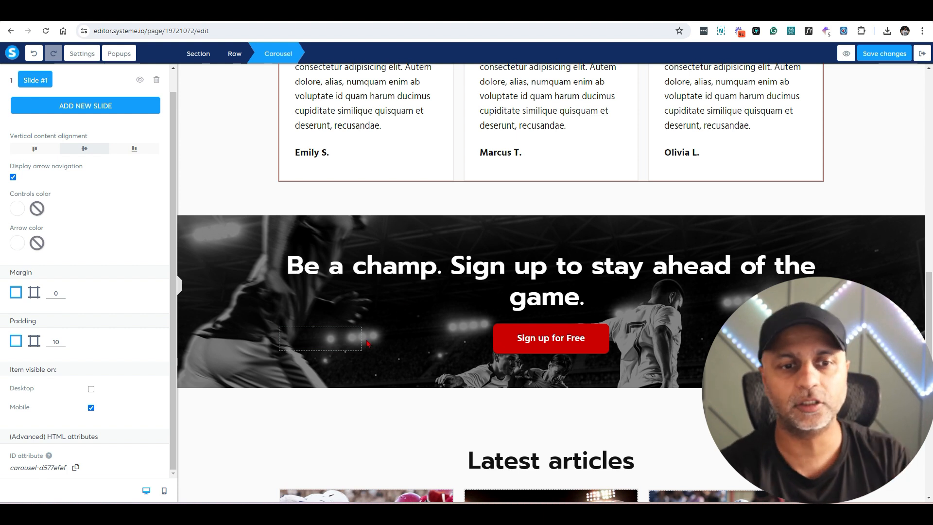
left_click(165, 492)
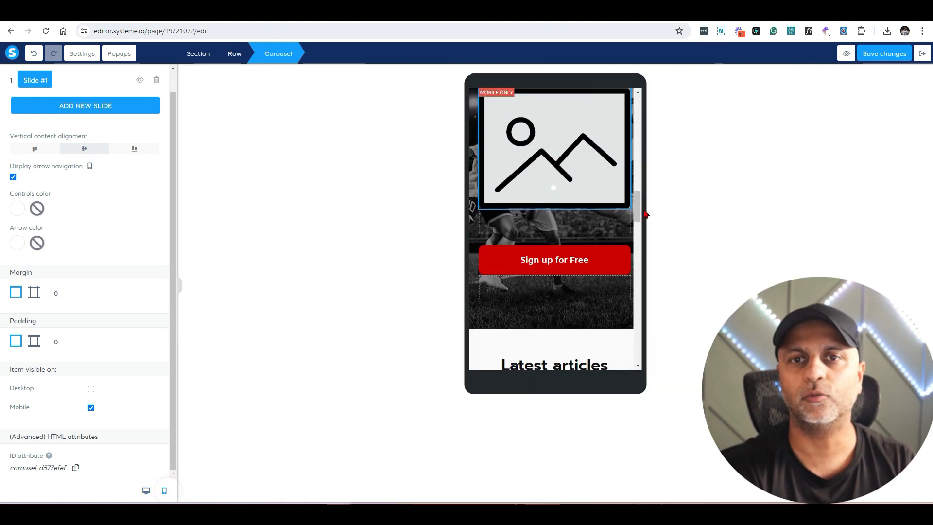
left_click_drag(637, 209, 637, 194)
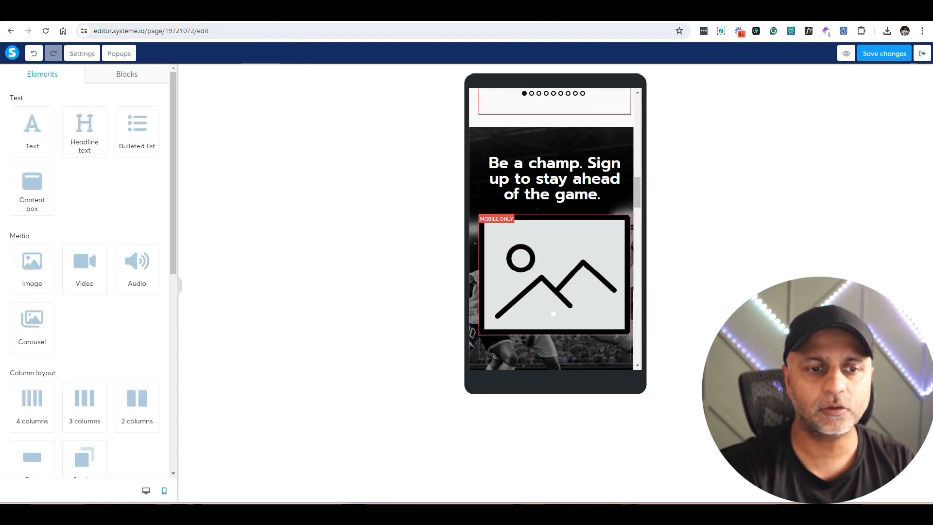
Step: In desktop view, tick Mobile visibility for the first testimonial row
left_click(145, 491)
scroll(551, 283, "up", 3)
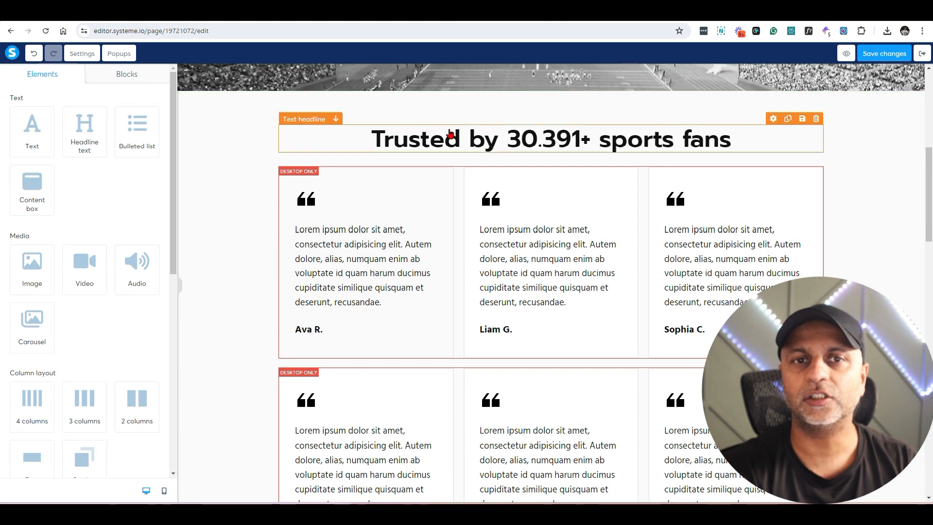
left_click(457, 194)
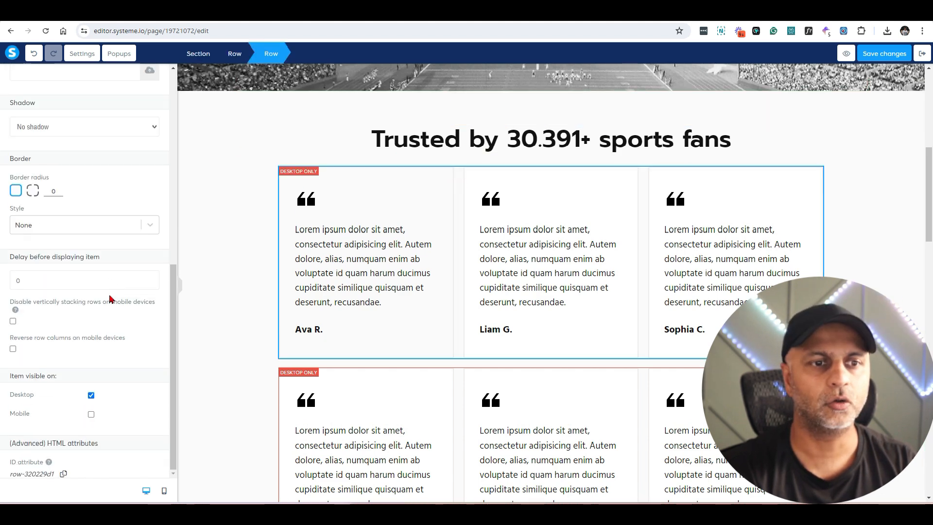
left_click(91, 414)
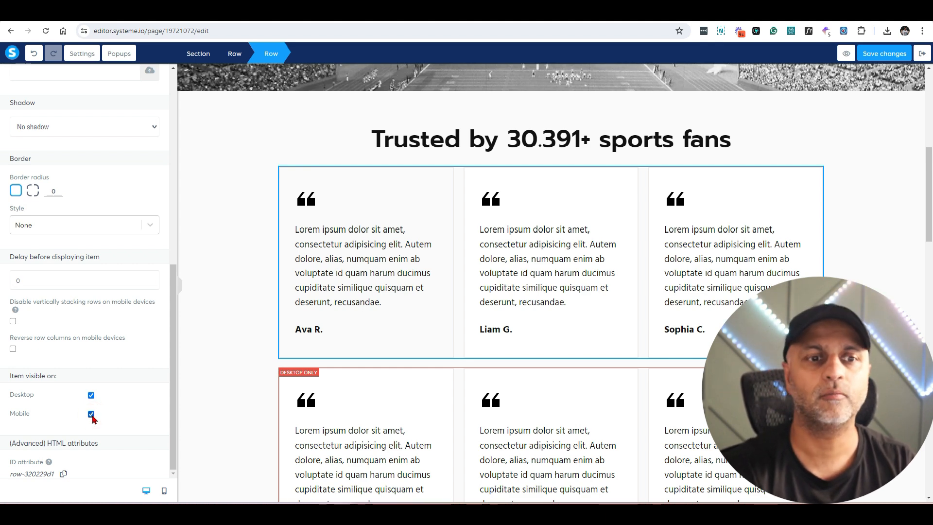
Step: Preview the mobile layout and check the stacked testimonial cards
left_click(164, 490)
left_click_drag(639, 179, 640, 126)
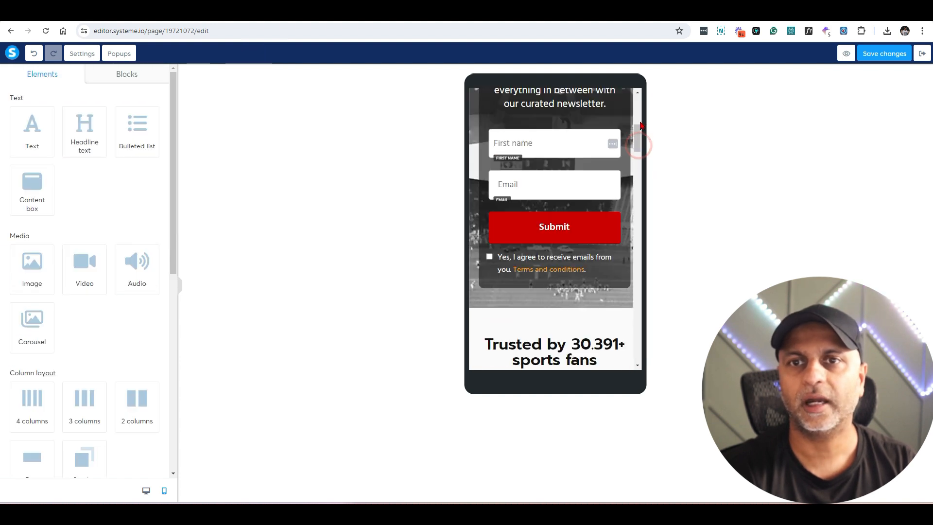
scroll(636, 131, "down", 5)
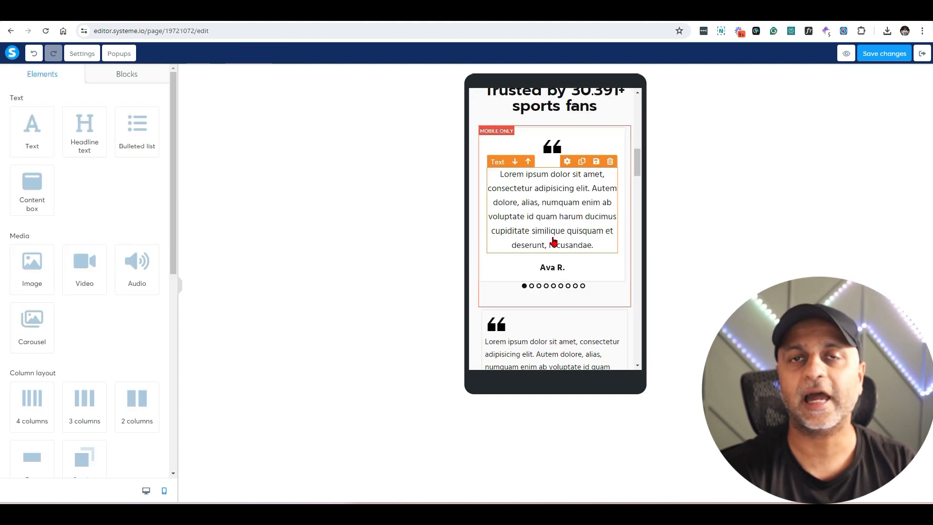
scroll(554, 241, "down", 4)
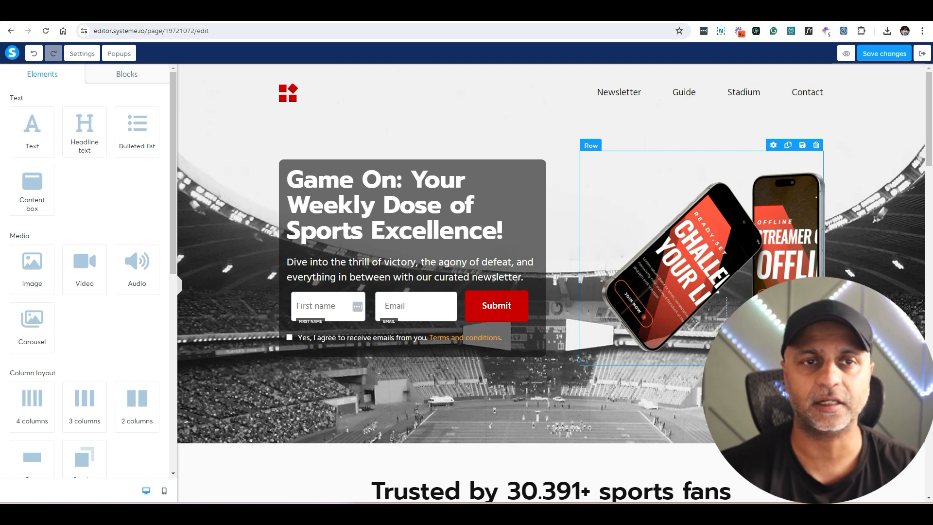
Step: Review the page-wide settings and leave the default text size at 20
left_click(84, 54)
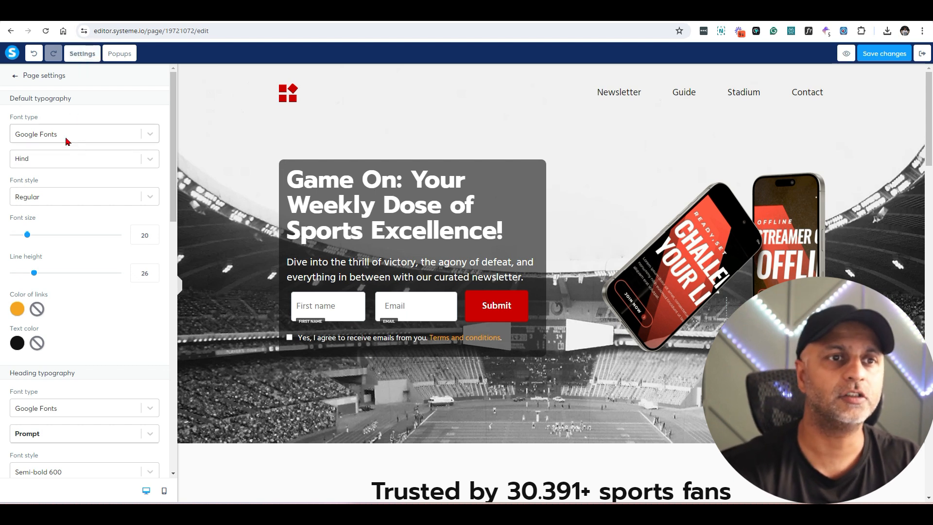
scroll(88, 141, "down", 2)
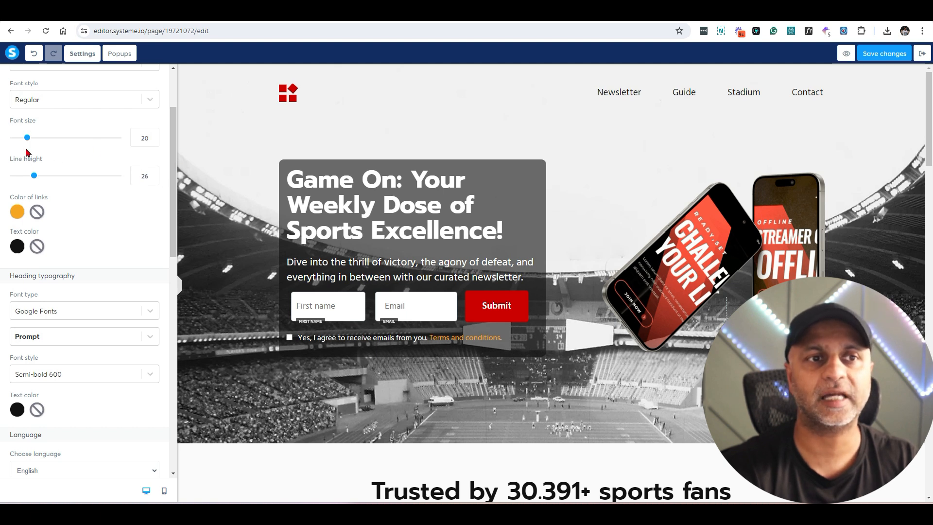
left_click_drag(28, 137, 27, 138)
scroll(25, 111, "down", 3)
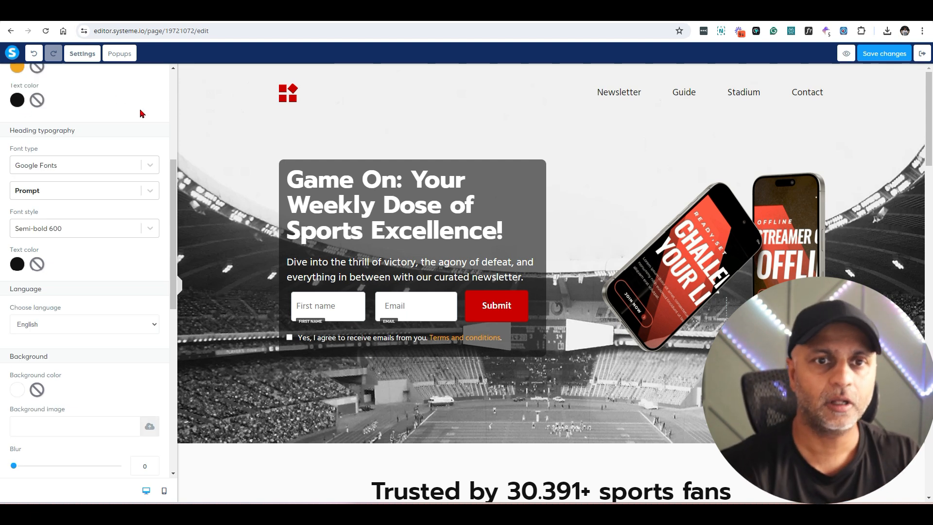
Step: Switch the heading typography font from Prompt to Open Sans for all headings, including the Game On headline
left_click(398, 209)
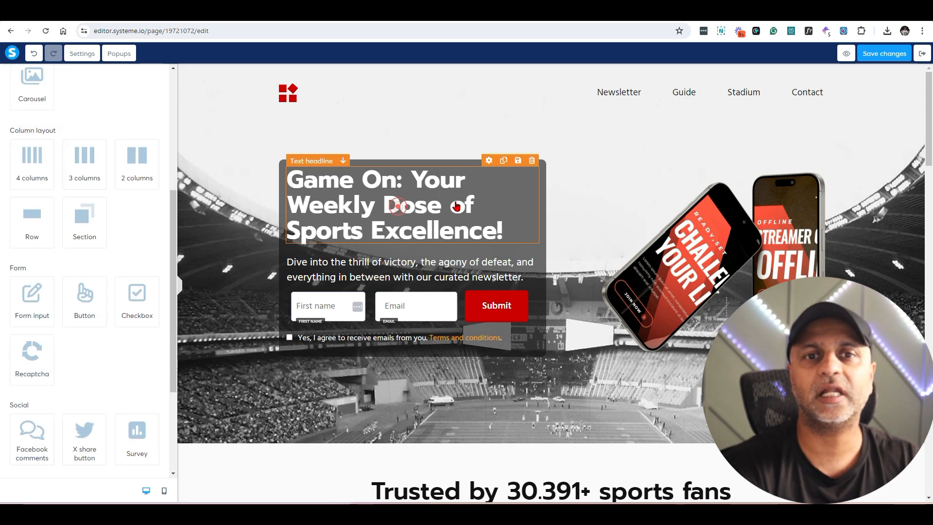
left_click(490, 161)
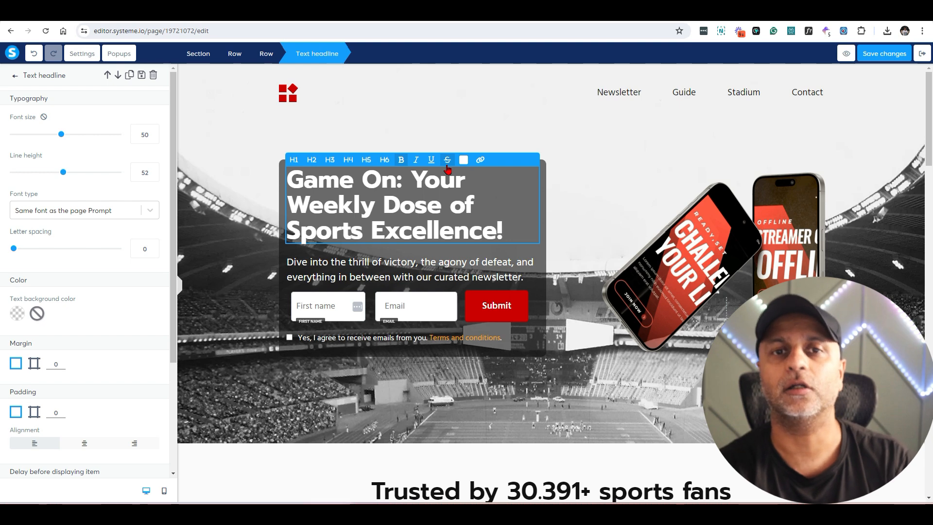
left_click(82, 53)
scroll(155, 241, "down", 4)
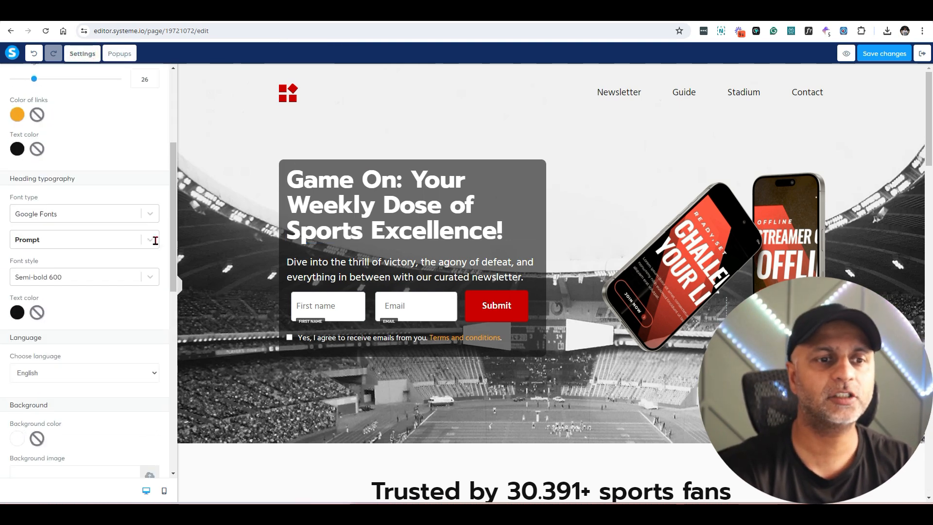
left_click(71, 239)
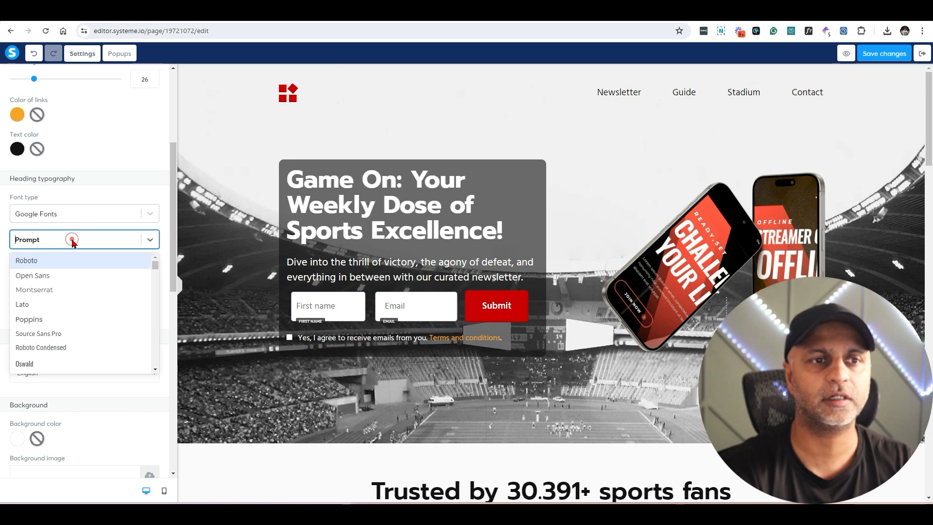
left_click(63, 276)
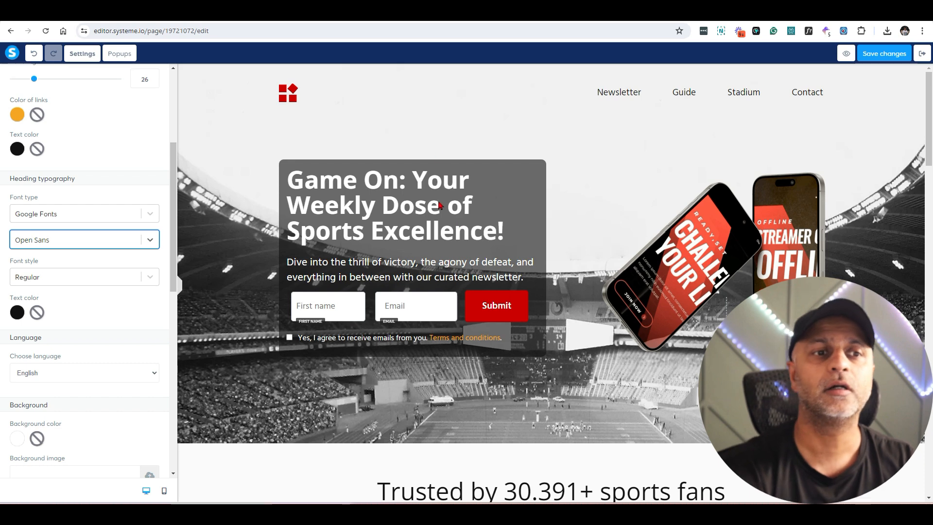
scroll(136, 290, "down", 3)
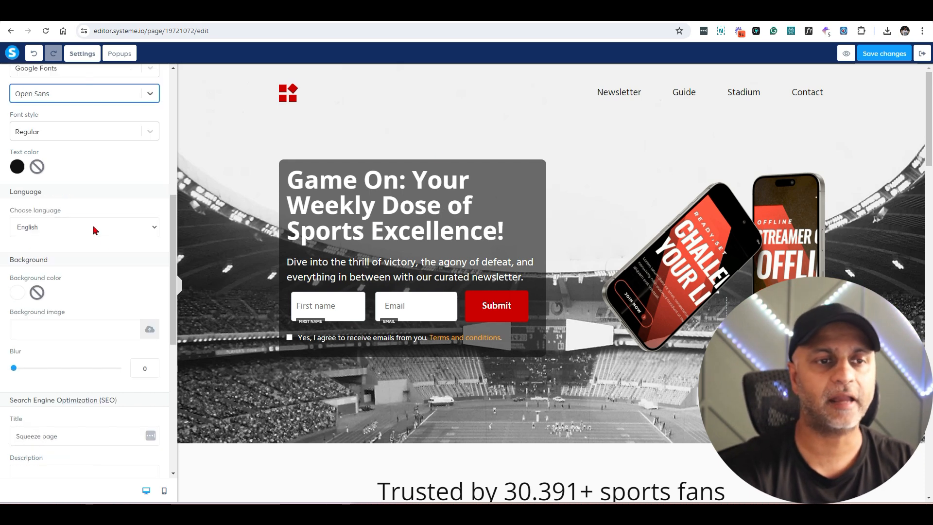
scroll(99, 296, "down", 3)
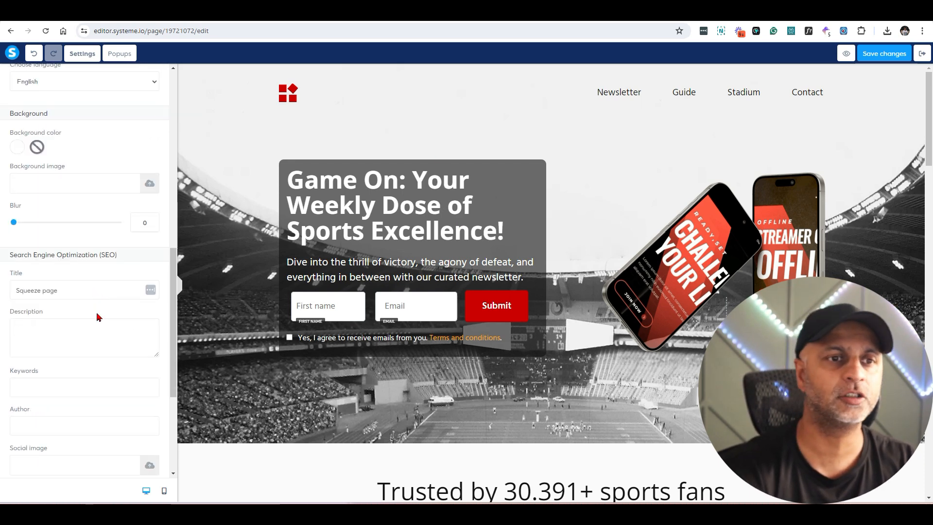
scroll(98, 318, "down", 2)
Step: Replace the SEO title with 'How to make money on Tiktok' and set the 5 Day AI Challenge social image
triple_click(67, 197)
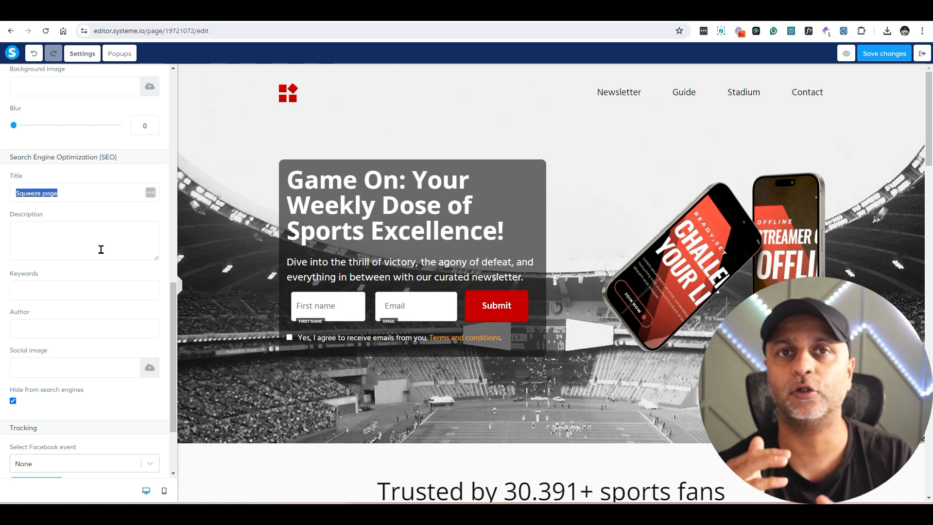
type("How to make money on Tiktok")
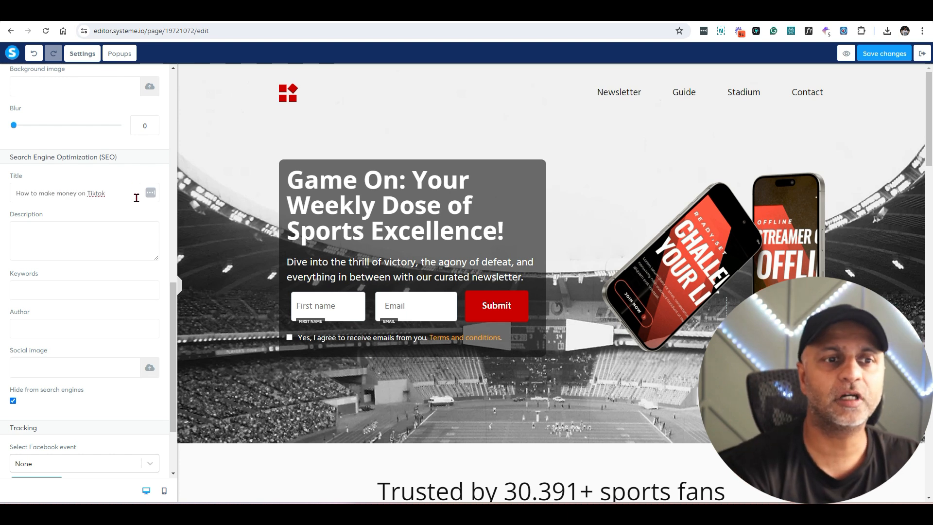
left_click(149, 368)
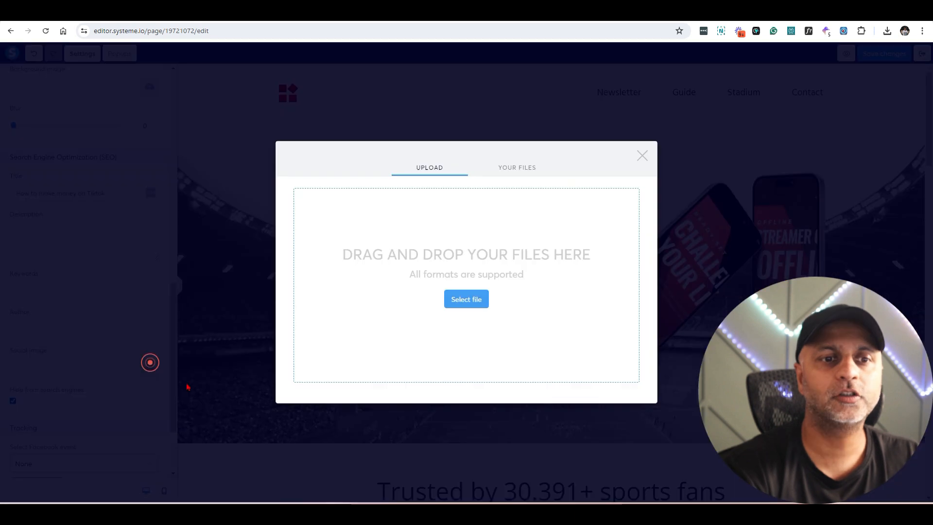
left_click(514, 170)
left_click(320, 223)
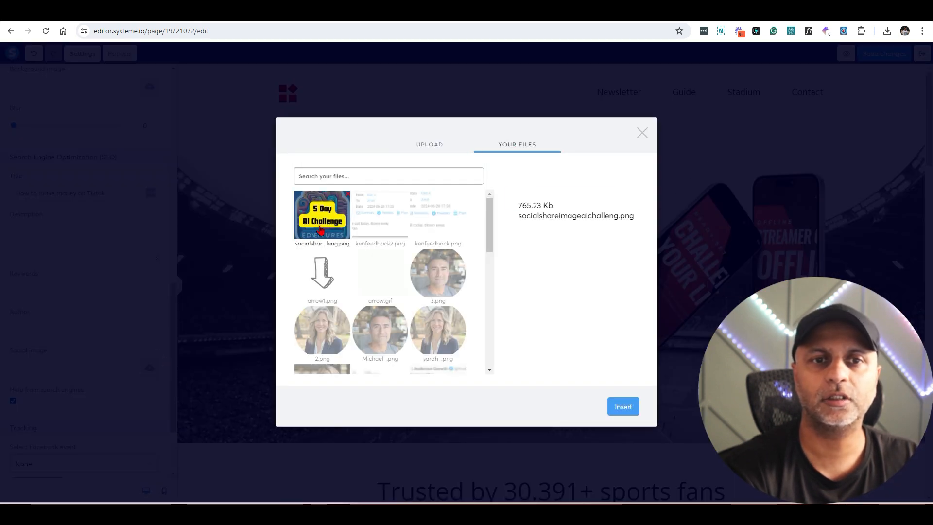
left_click(624, 407)
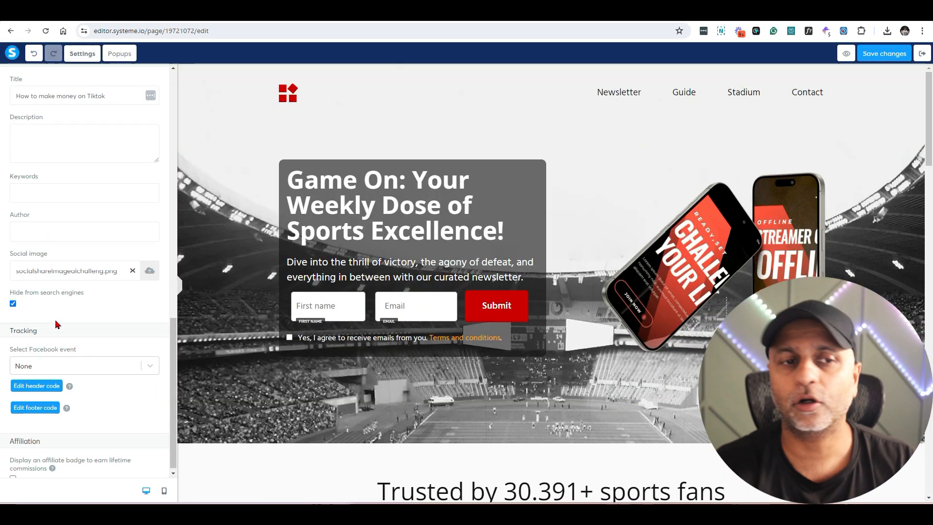
Step: Allow search engine indexing, keep the Facebook event at None, and display the affiliate badge
left_click(13, 303)
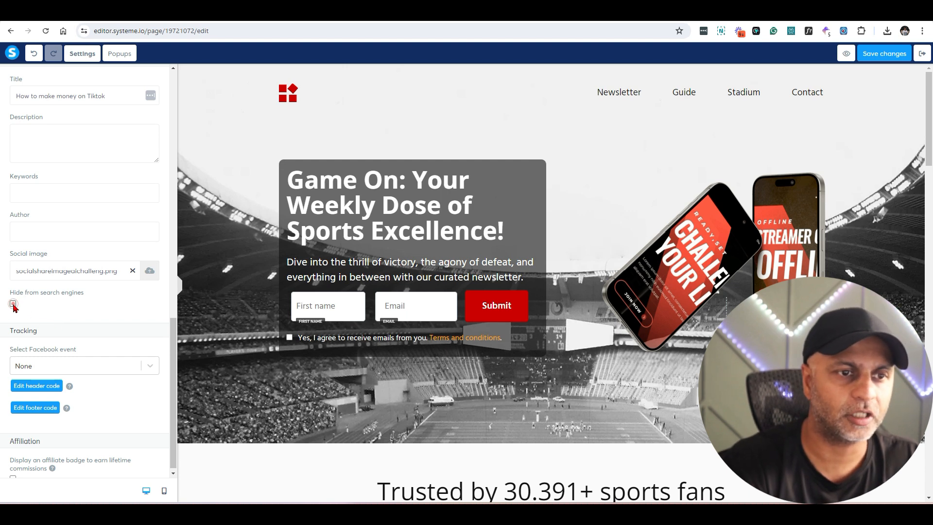
left_click(100, 368)
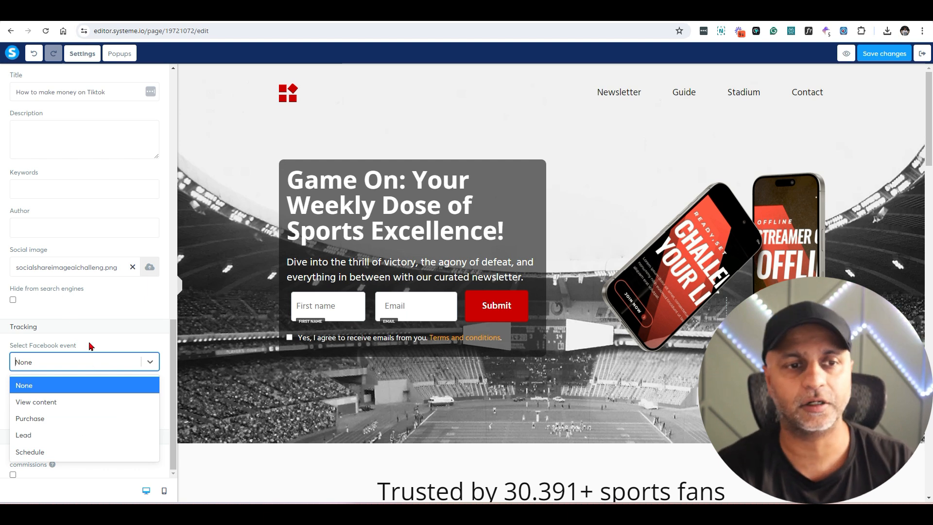
left_click(92, 382)
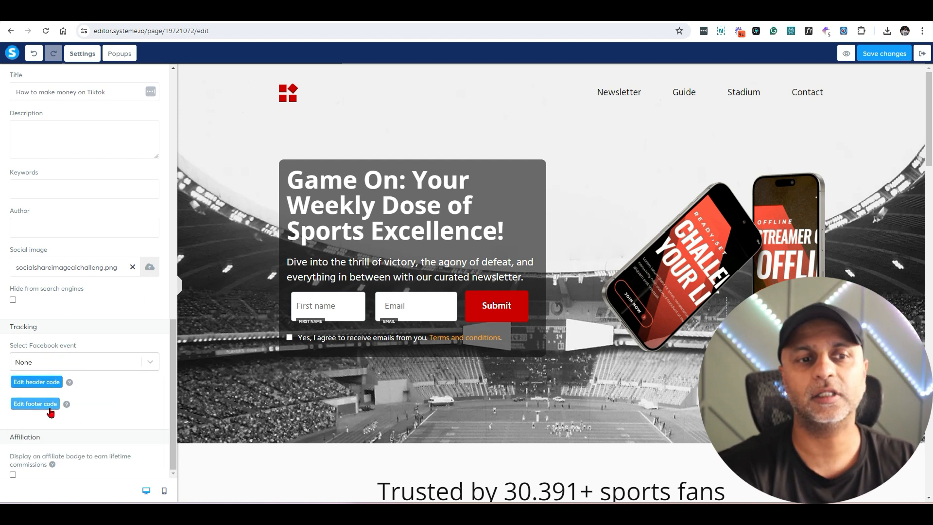
left_click(50, 385)
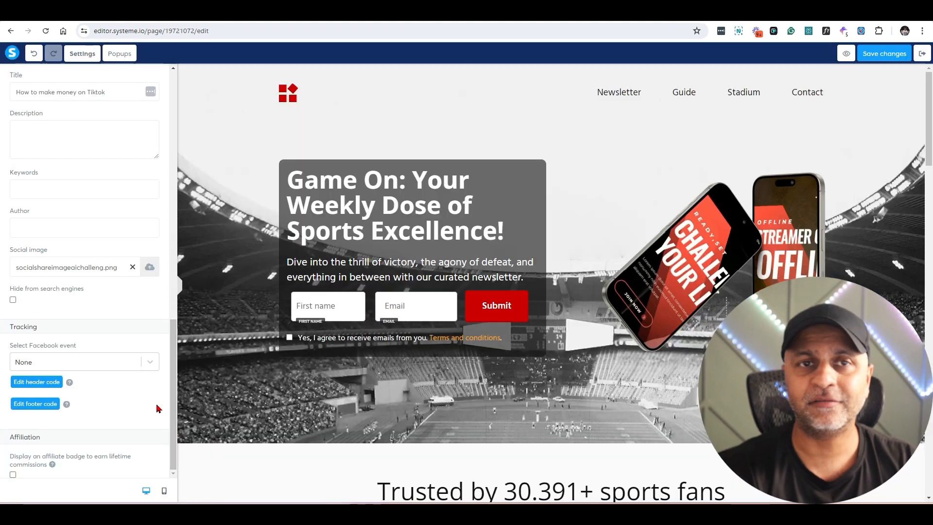
left_click(13, 475)
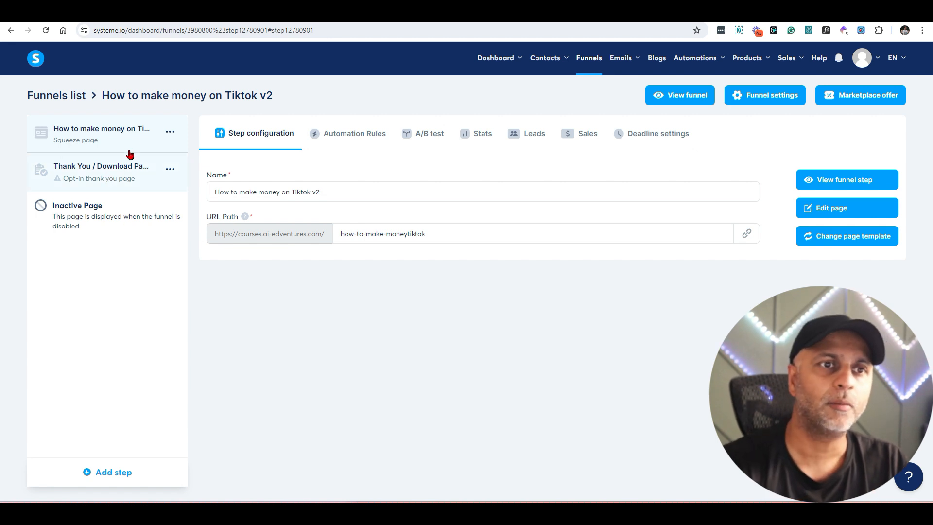
left_click(128, 167)
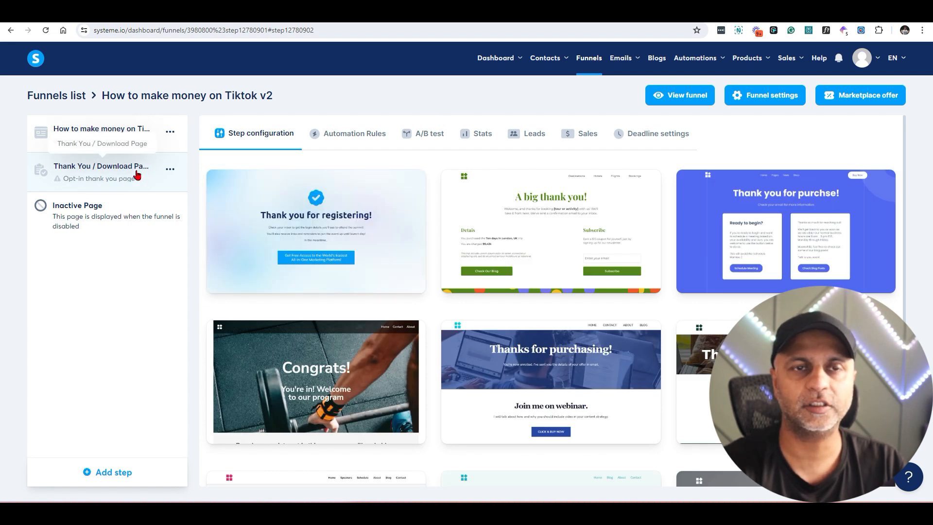
scroll(518, 193, "down", 3)
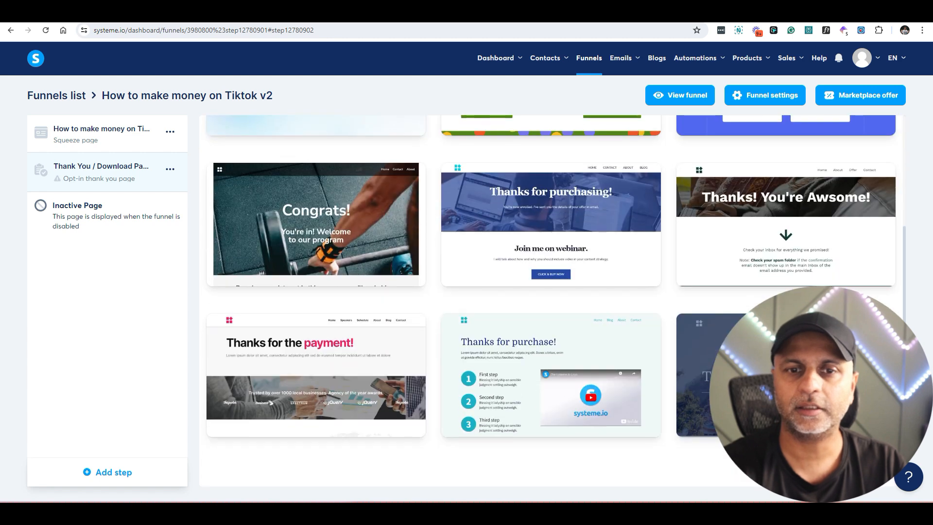
left_click(835, 460)
left_click(836, 432)
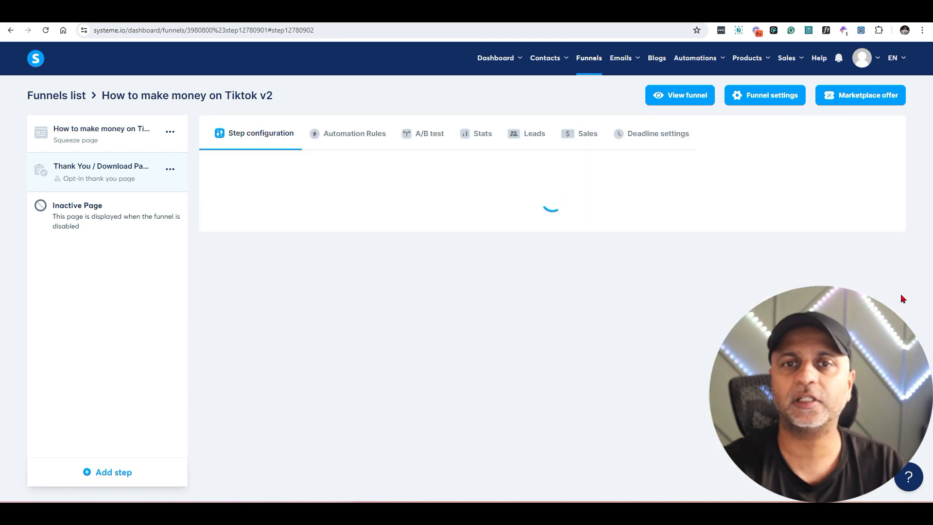
scroll(786, 219, "down", 5)
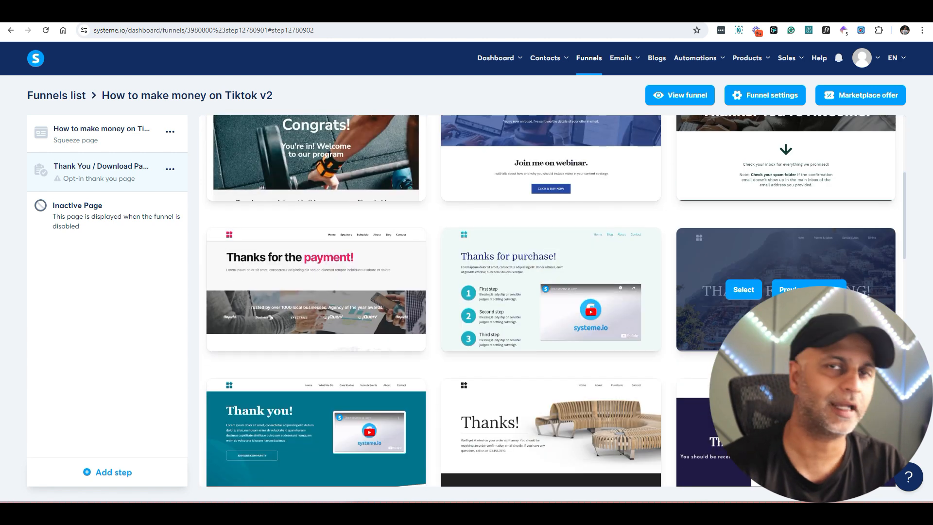
scroll(786, 289, "down", 2)
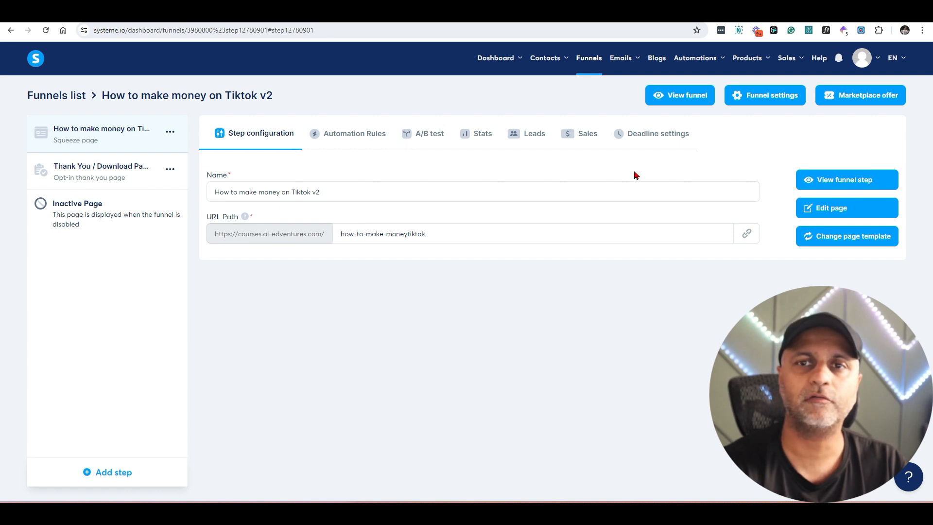
Step: Add a Send email action for 'Welcome to AI EDVENTURES' to the first form-subscribed rule
left_click(336, 132)
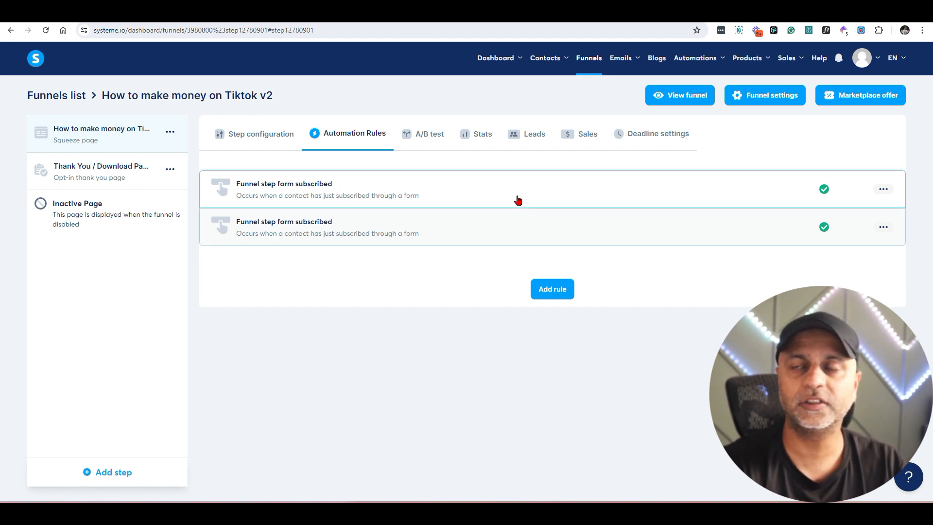
left_click(330, 196)
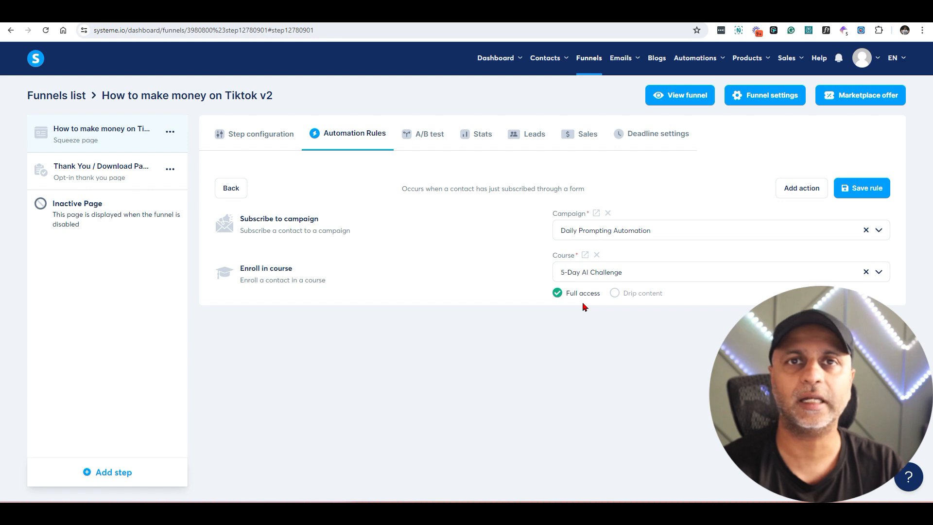
left_click(799, 195)
left_click(384, 296)
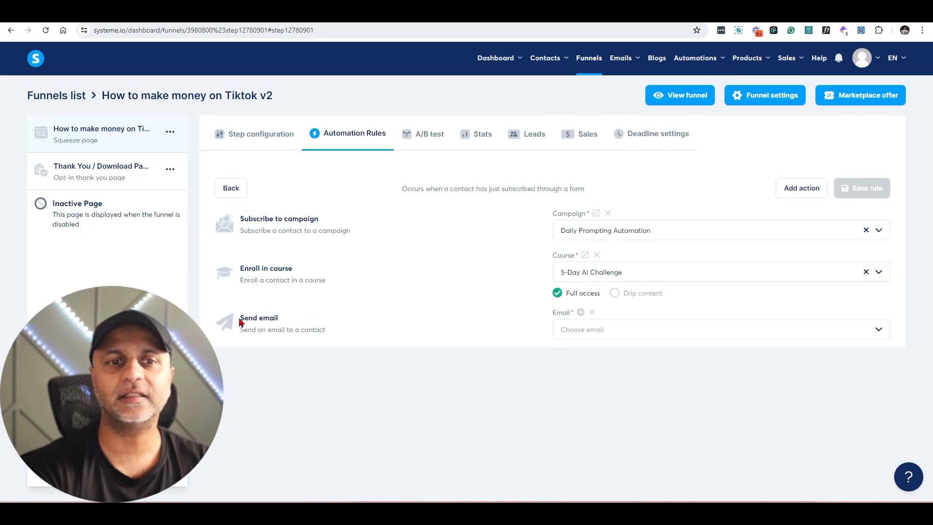
left_click_drag(238, 317, 358, 334)
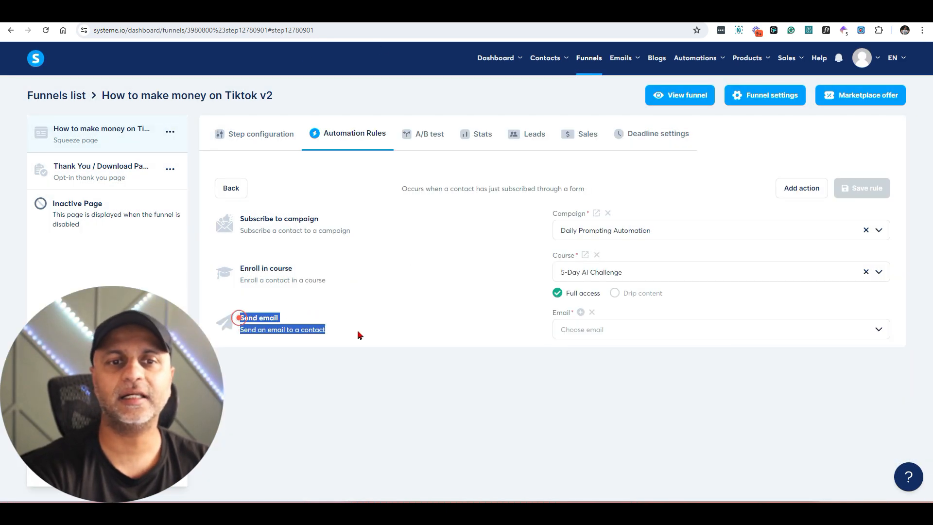
left_click(605, 329)
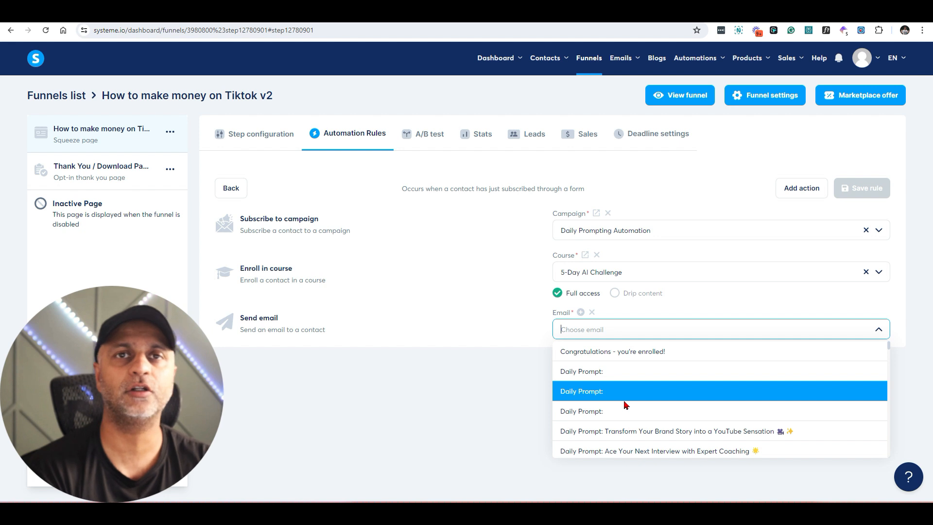
type("welcome")
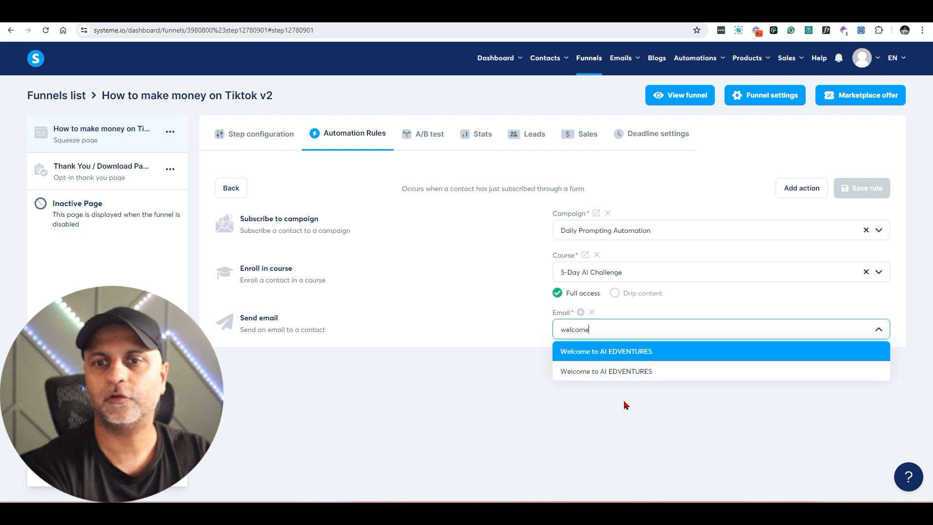
left_click(616, 351)
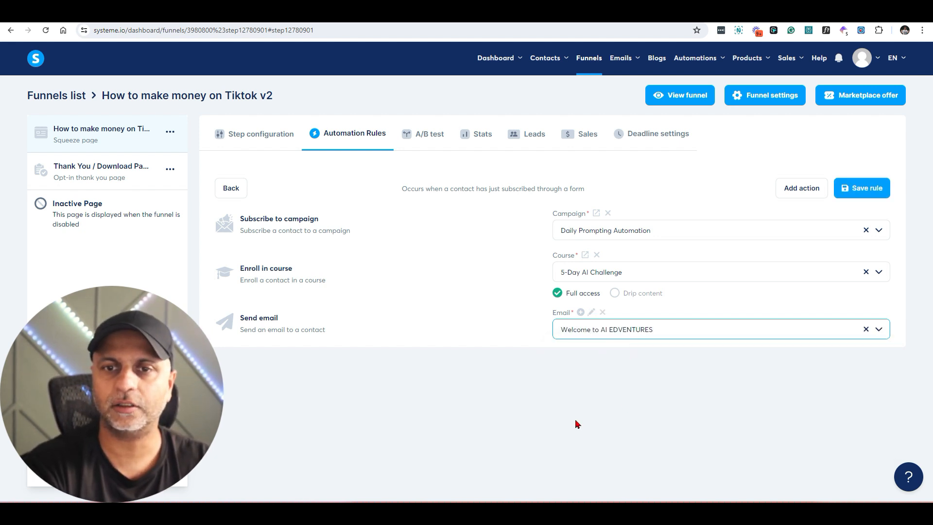
left_click(581, 312)
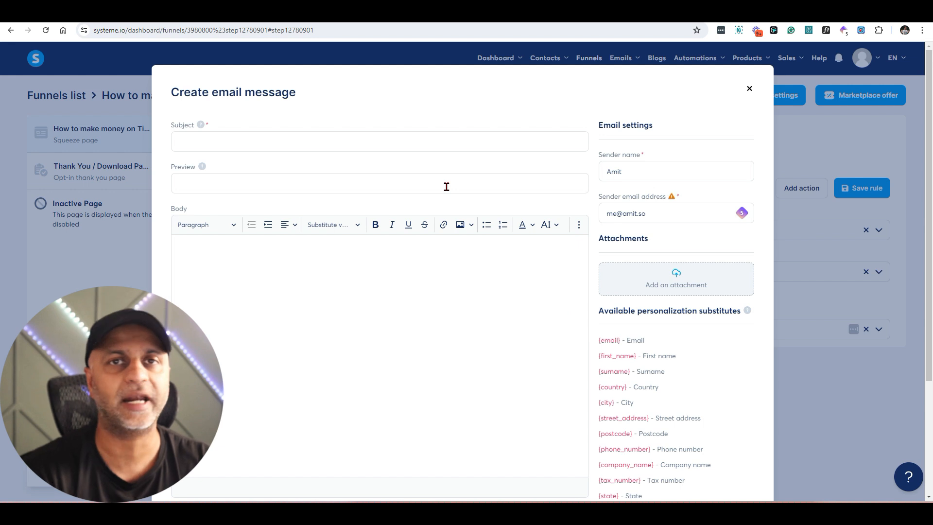
key("Escape")
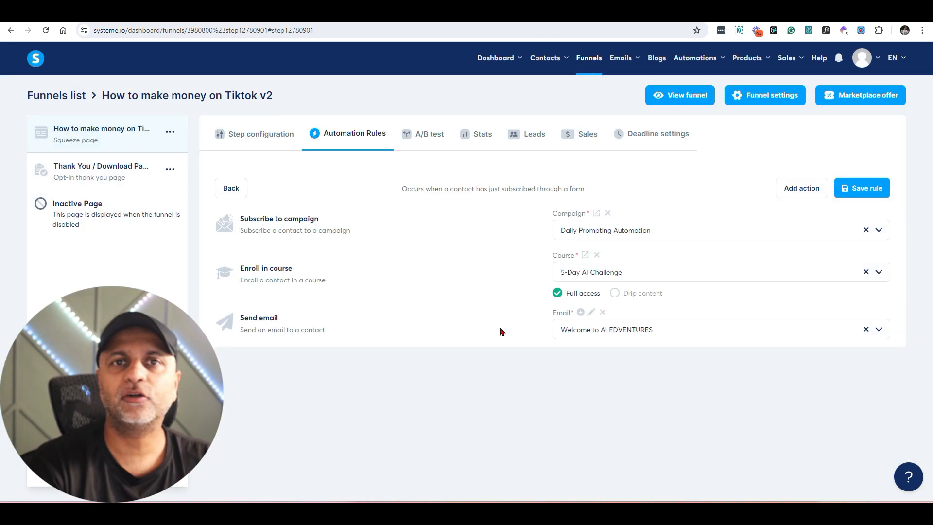
Step: Browse the action types without adding one, save the rule, and show the squeeze page's A/B test section
left_click(786, 192)
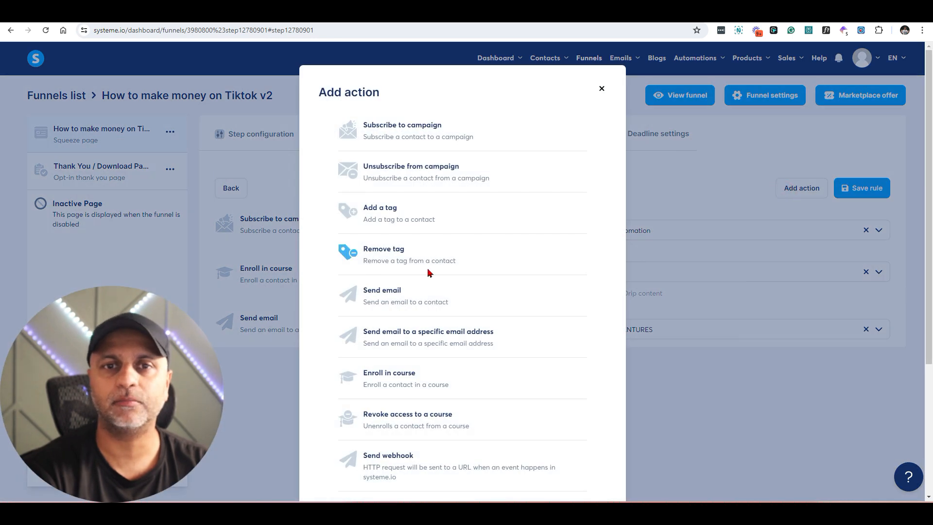
scroll(428, 271, "down", 4)
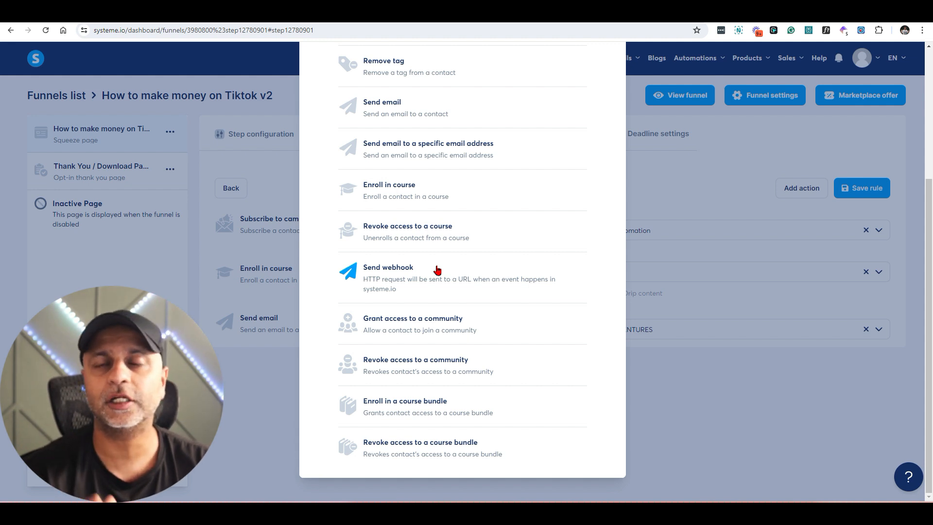
scroll(437, 270, "up", 4)
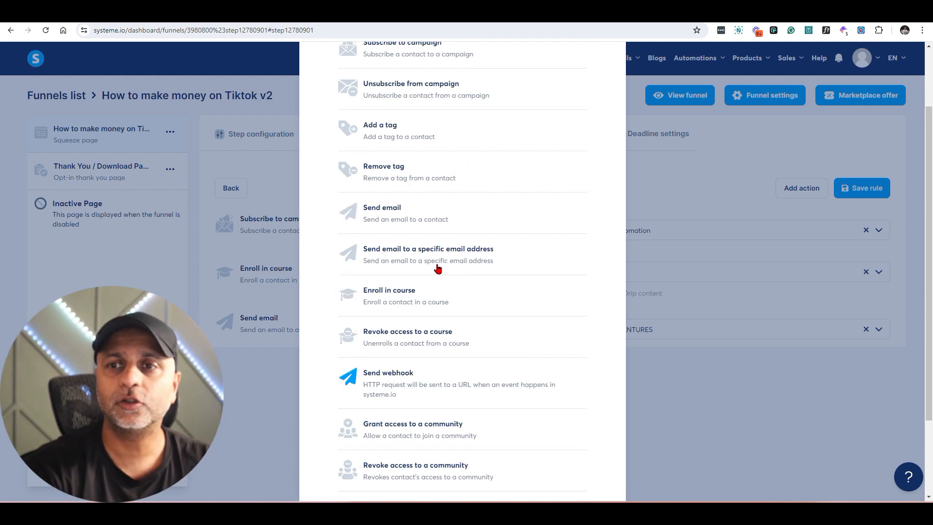
left_click(600, 89)
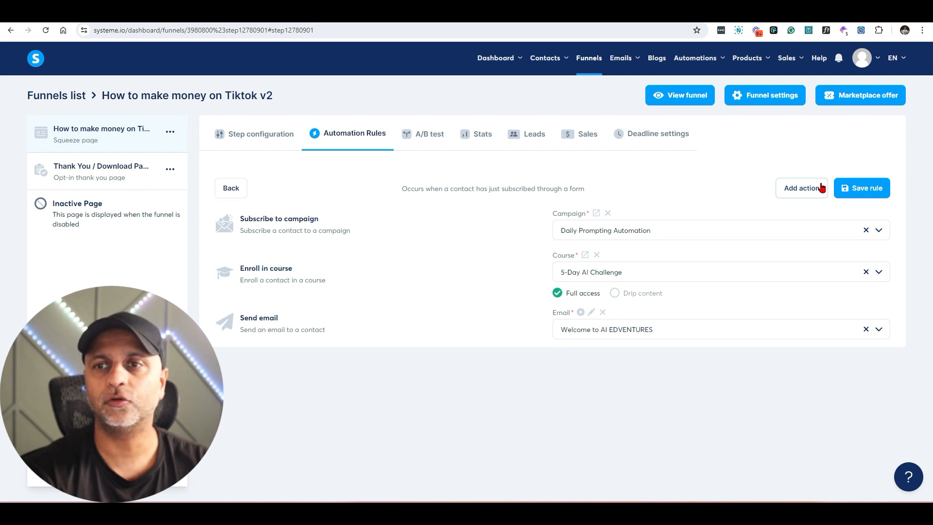
left_click(873, 192)
left_click(430, 133)
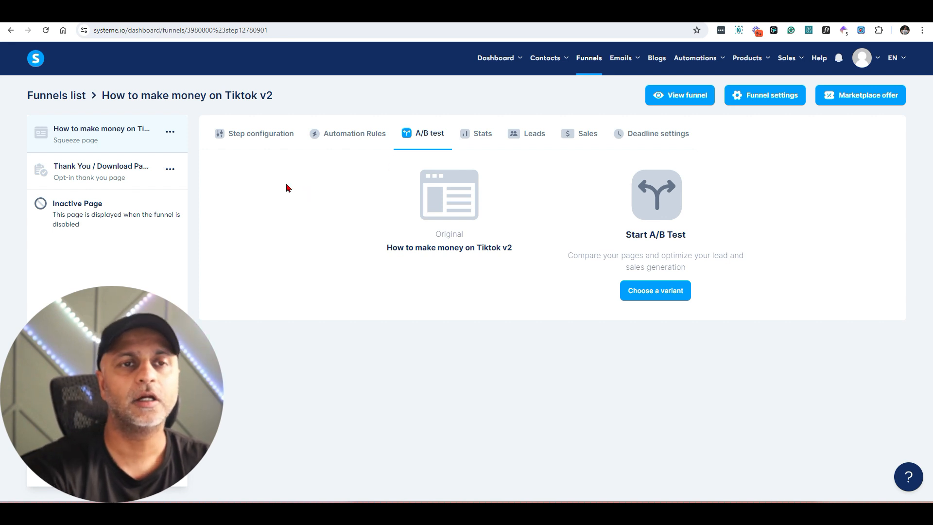
Step: Duplicate the squeeze page step
left_click(170, 132)
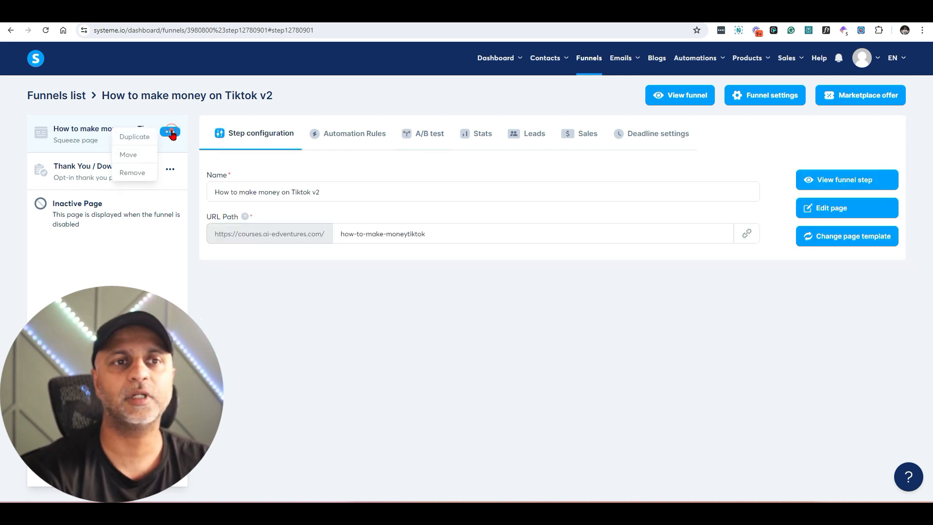
left_click(134, 136)
left_click(436, 304)
Step: Make the v2 (copy) page the A/B variant with Thank You / Download Page as goal, then view Stats
left_click(156, 131)
left_click(429, 136)
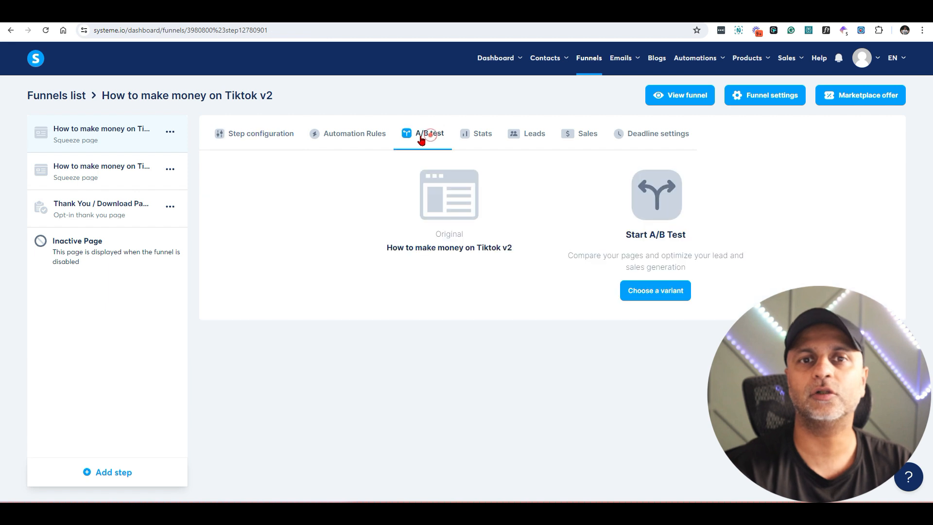
left_click(649, 297)
left_click(372, 265)
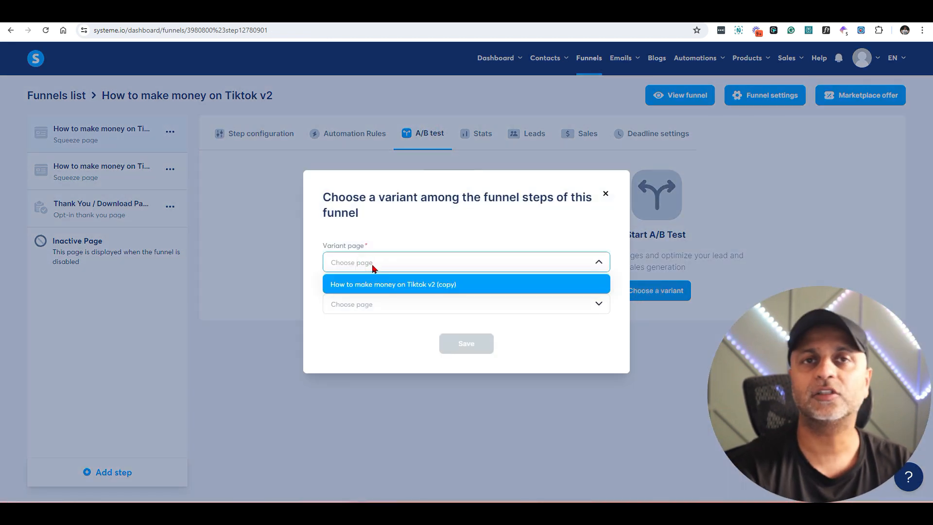
left_click(429, 284)
left_click(381, 305)
left_click(381, 341)
left_click(487, 346)
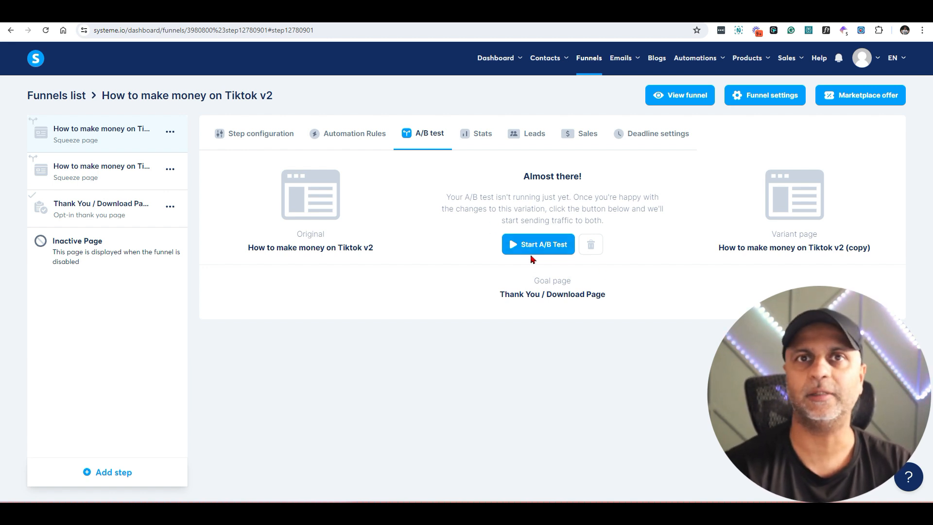
left_click(481, 133)
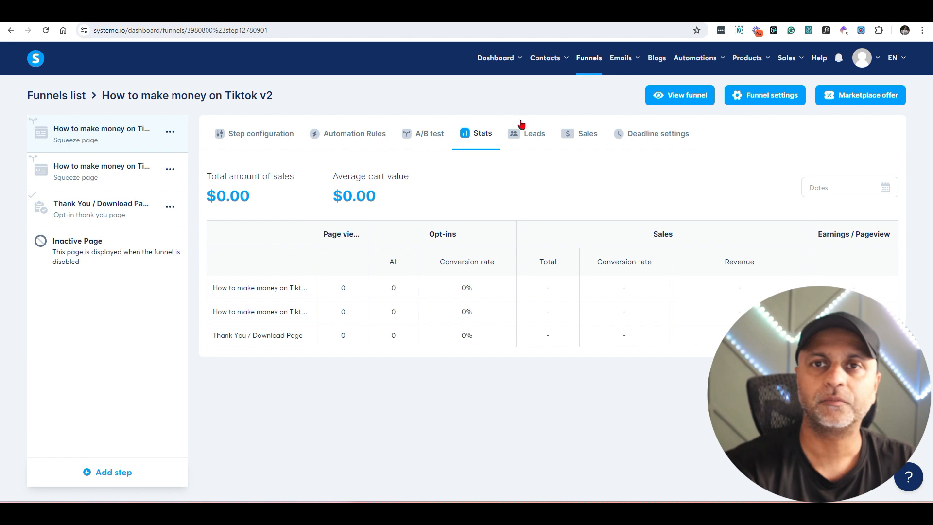
Step: Open AI EDVENTURES Membership stats and highlight 154 views, 39 opt-ins, 25.32% conversion and revenue figures
left_click(588, 58)
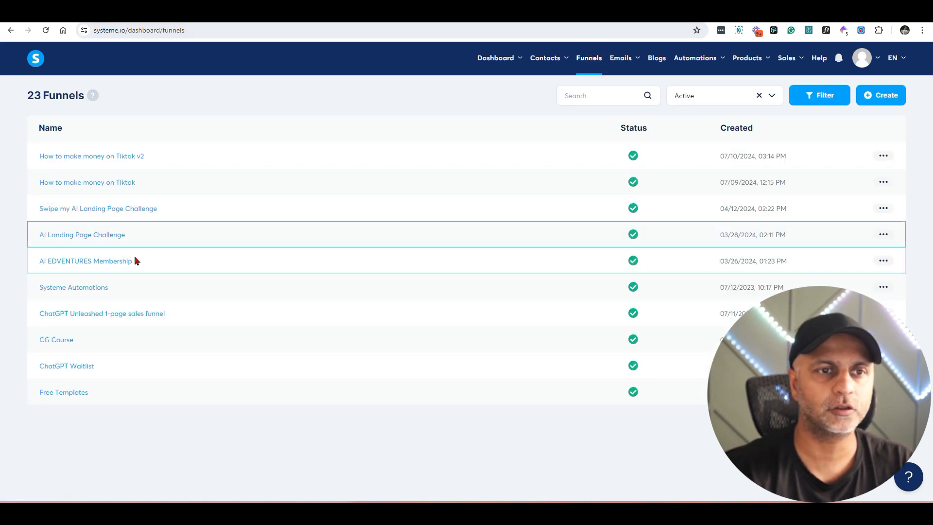
left_click(112, 263)
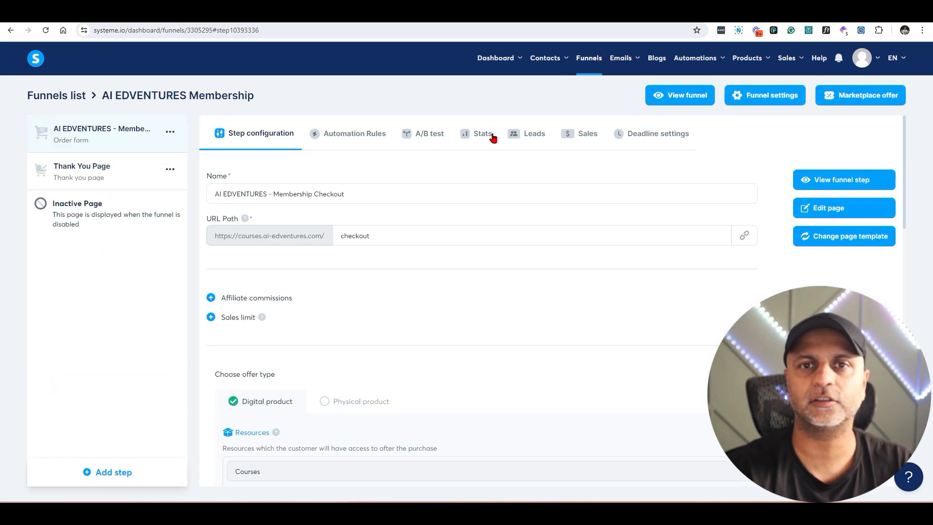
left_click(494, 138)
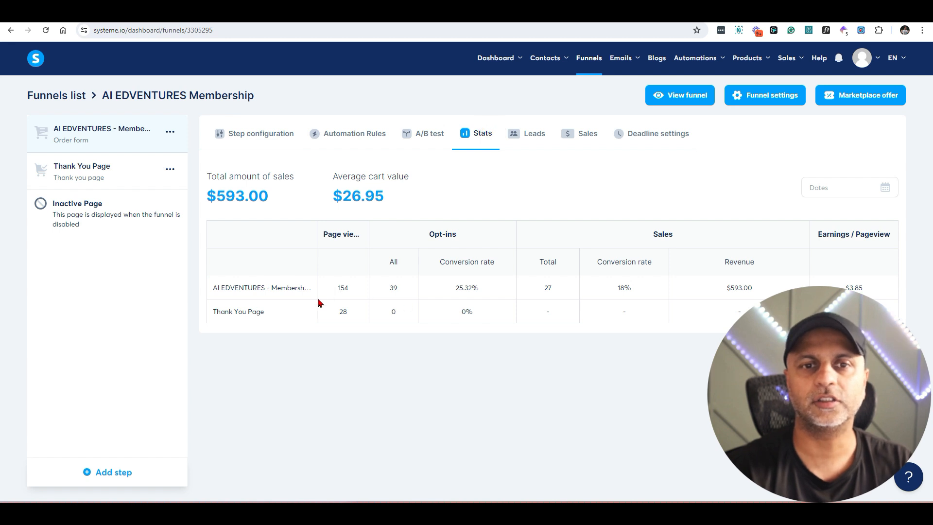
double_click(340, 289)
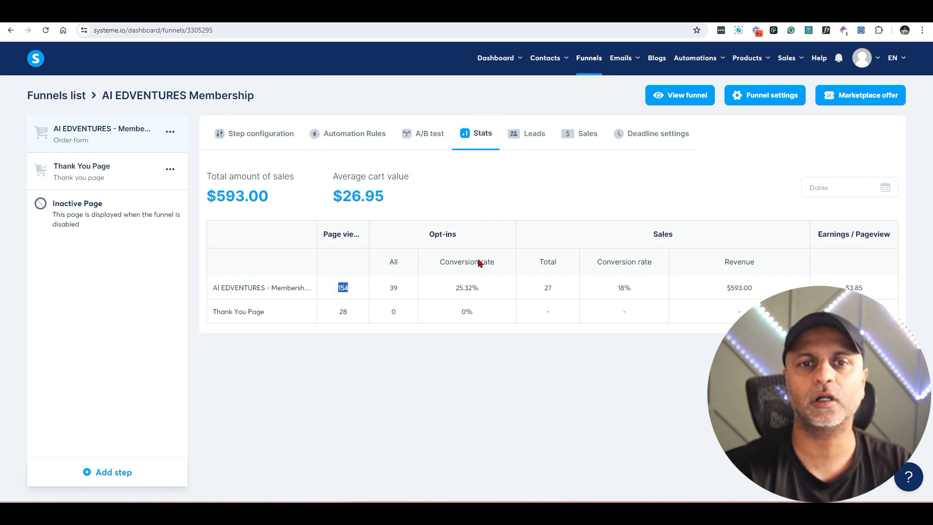
double_click(392, 287)
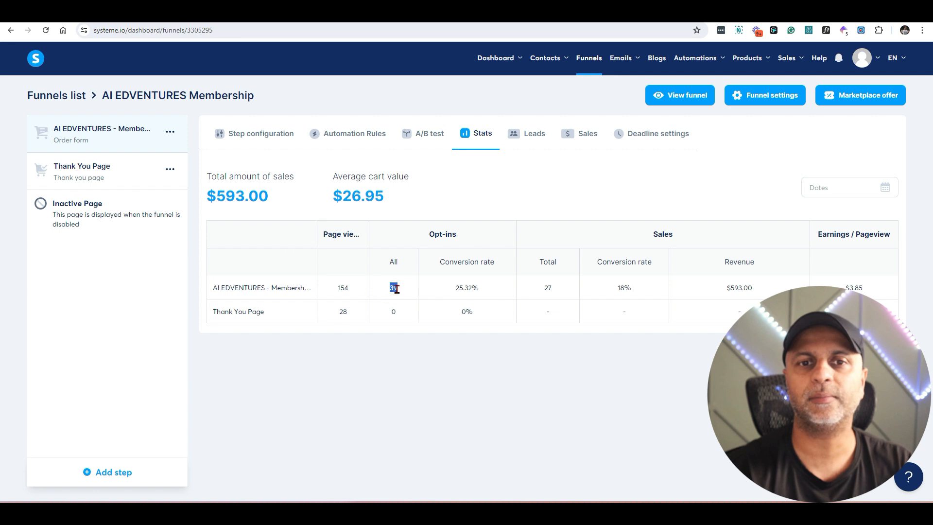
double_click(459, 287)
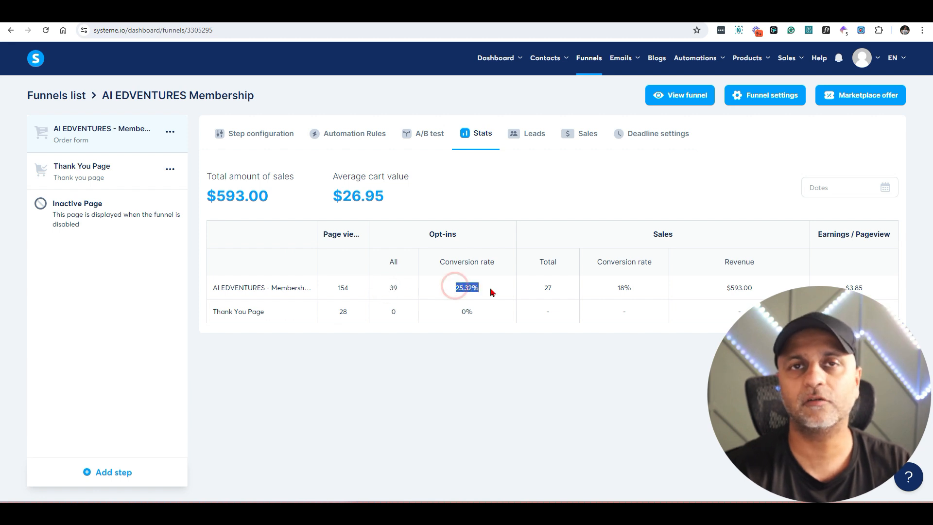
left_click_drag(870, 289, 581, 300)
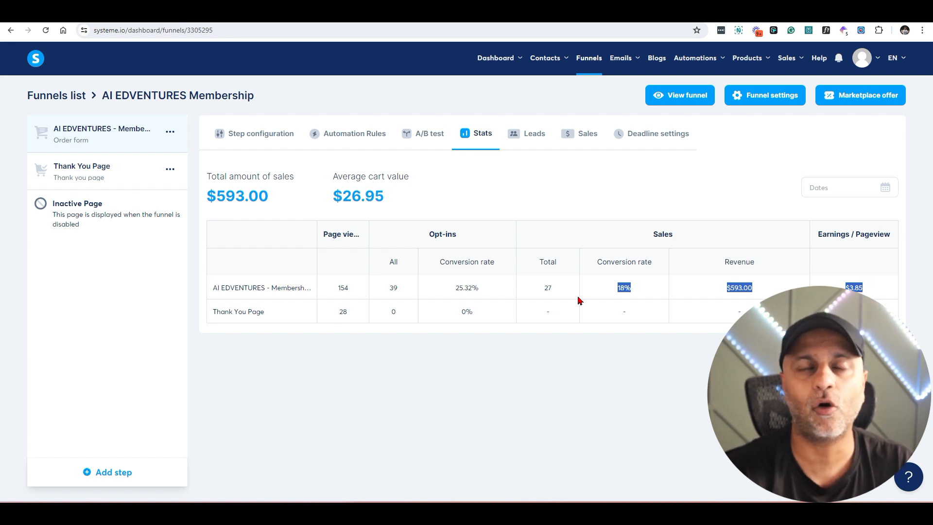
Step: Check the Tiktok v2 funnel's Leads and Deadline tabs, then copy the squeeze page's URL
left_click(589, 58)
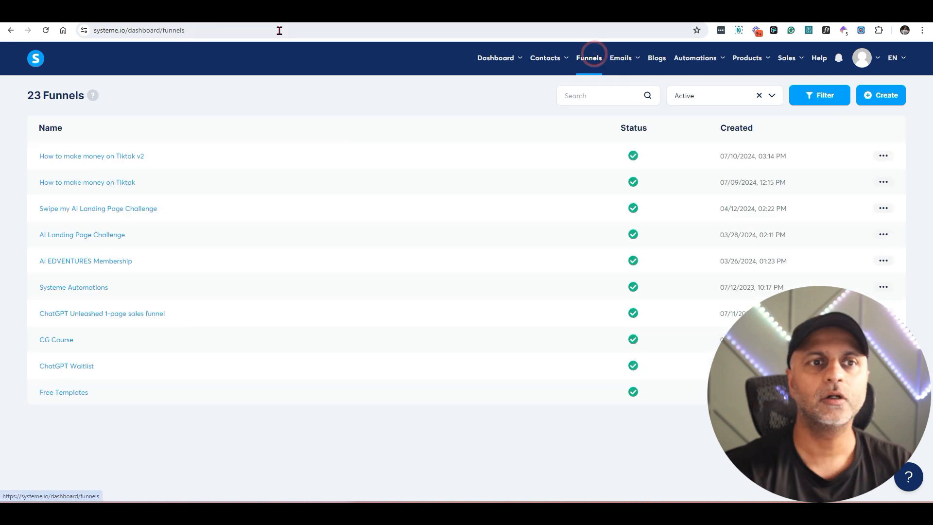
left_click(119, 154)
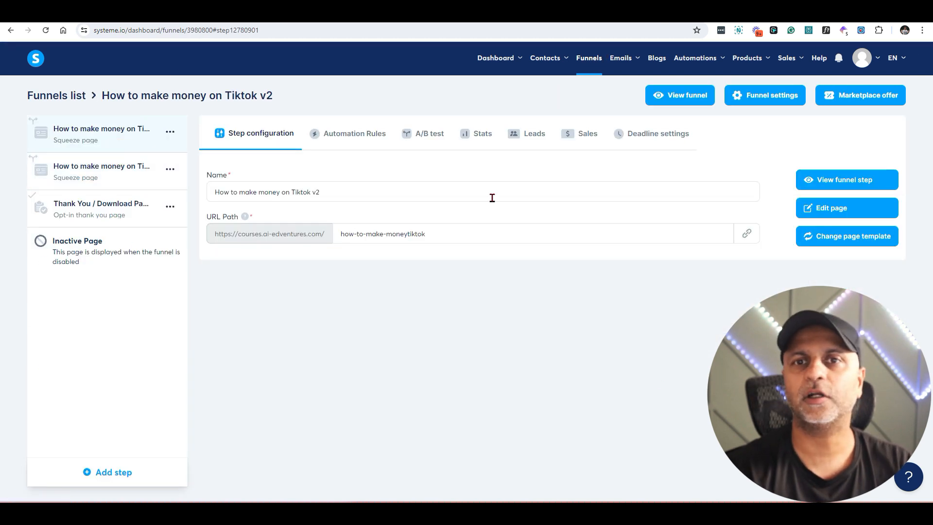
left_click(532, 133)
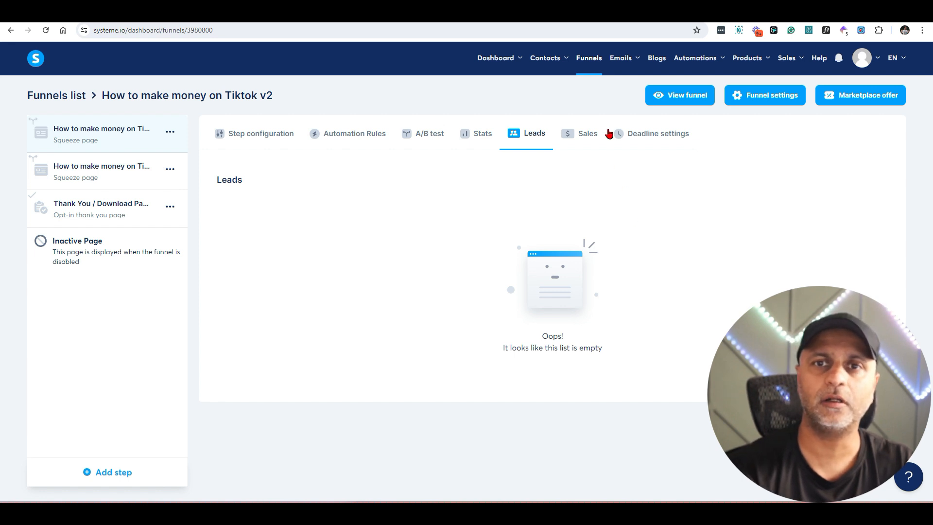
left_click(647, 131)
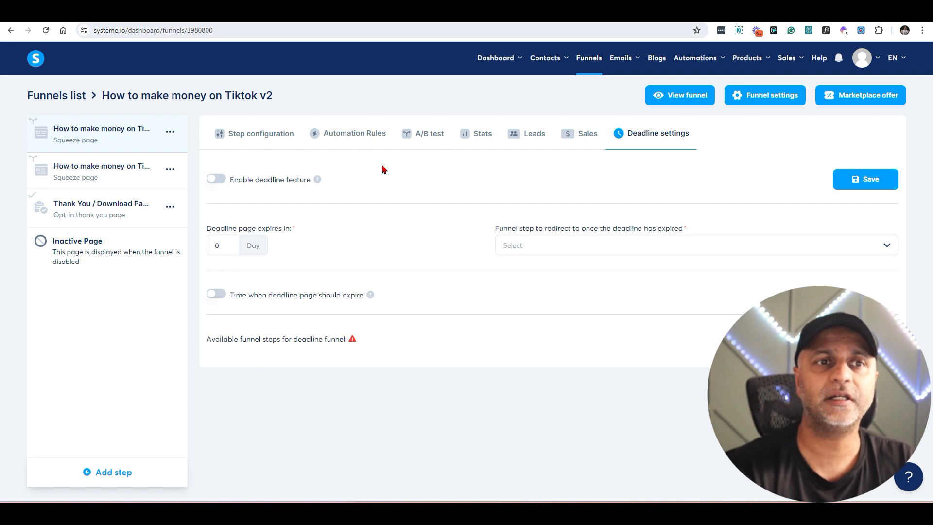
left_click(267, 139)
left_click(746, 234)
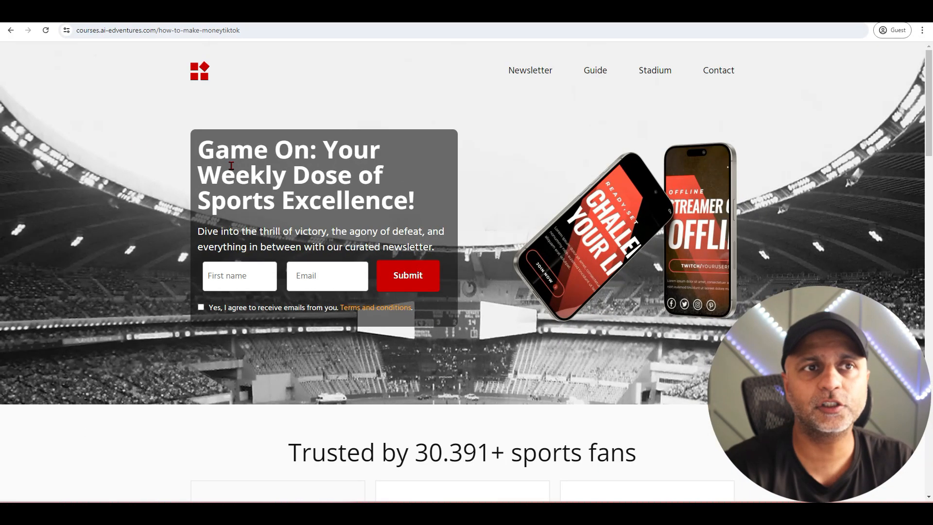
Step: Submit a test opt-in with a first name and a yopmail address, ticking the email consent box
left_click(253, 269)
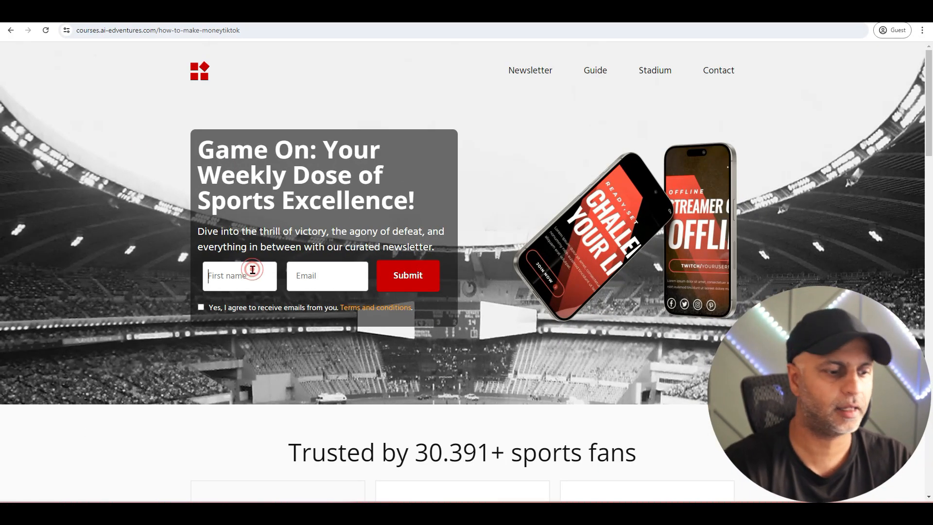
type("Amit")
key("Tab")
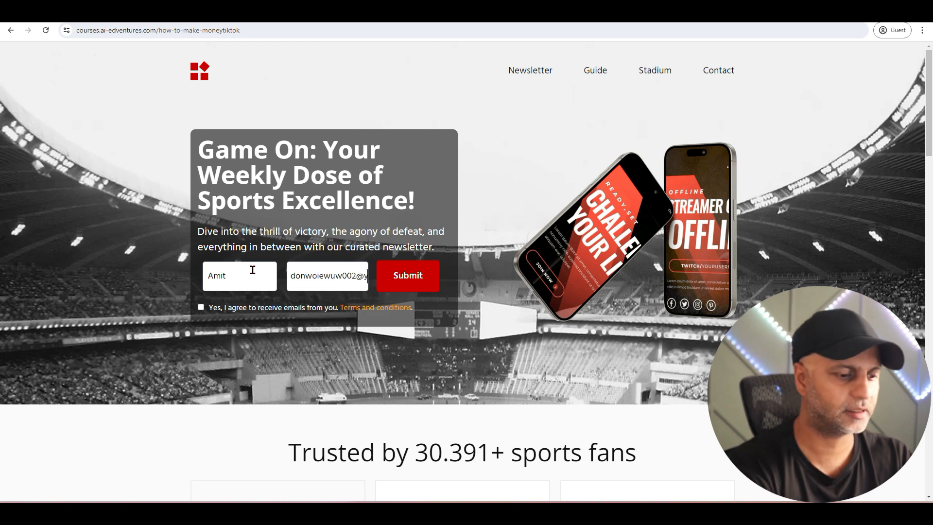
key("ctrl+a")
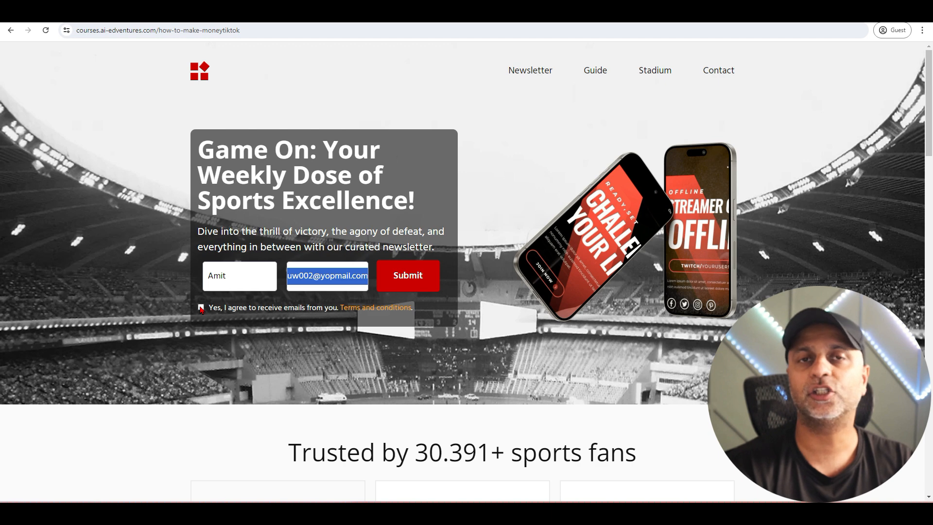
left_click(410, 289)
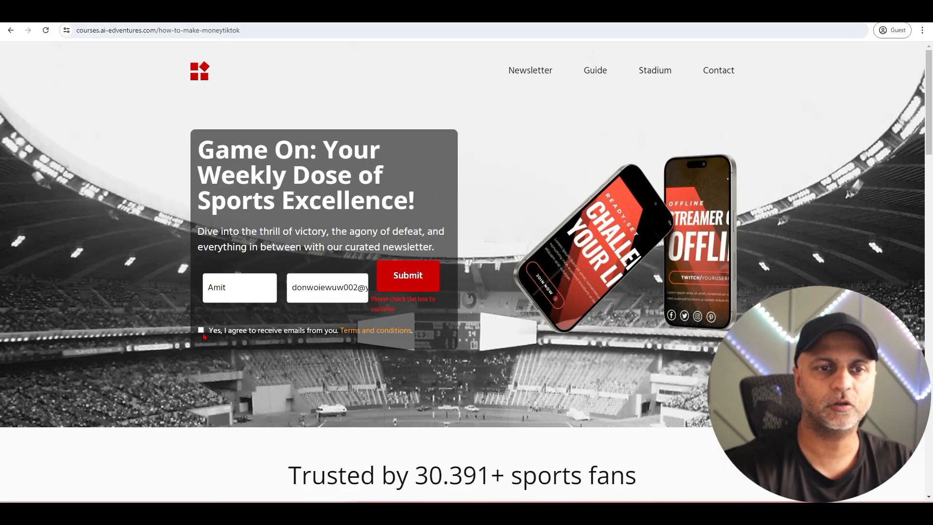
left_click(201, 330)
left_click(427, 277)
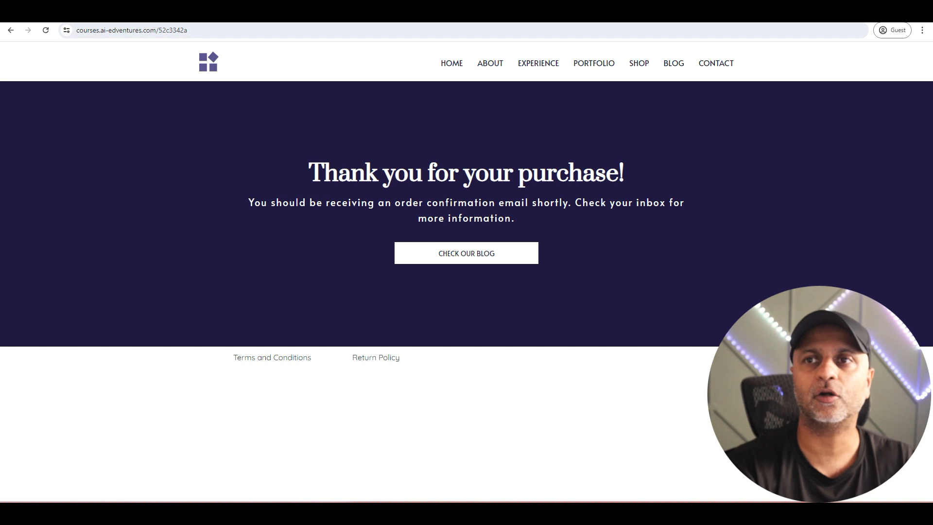
key("alt+Tab")
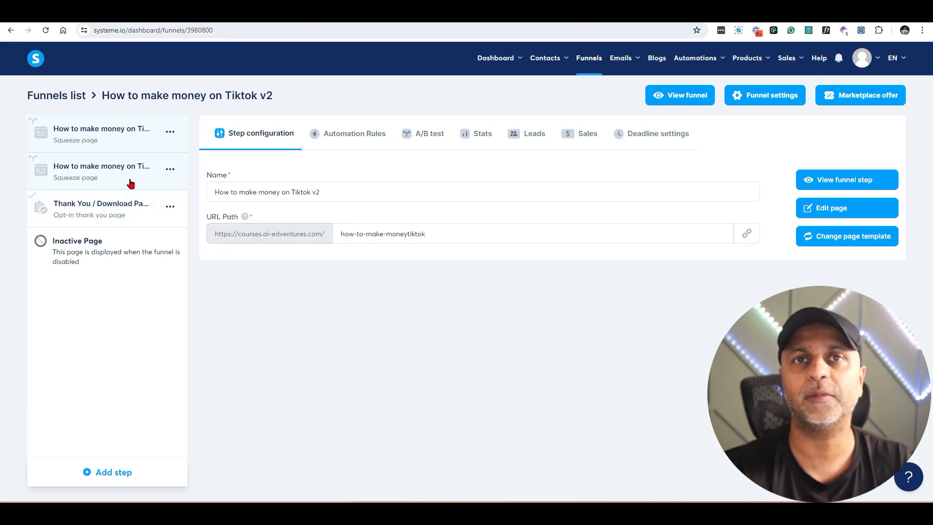
Step: Reload the funnel, check its Leads, and open the new test lead's contact record
left_click(46, 31)
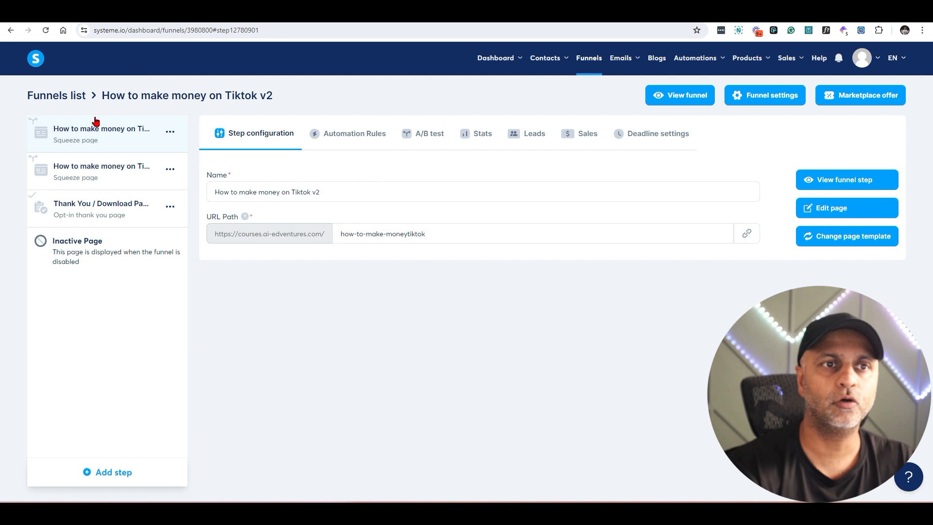
left_click(535, 141)
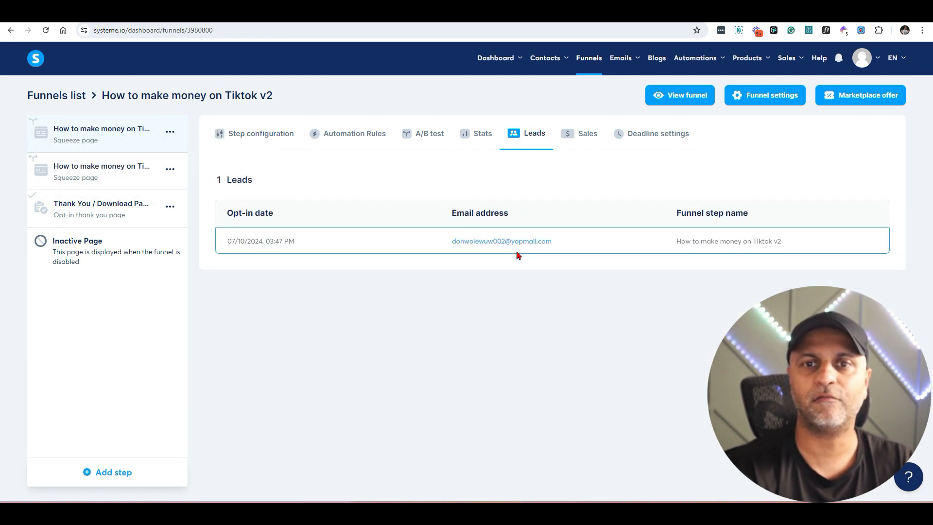
left_click(462, 245)
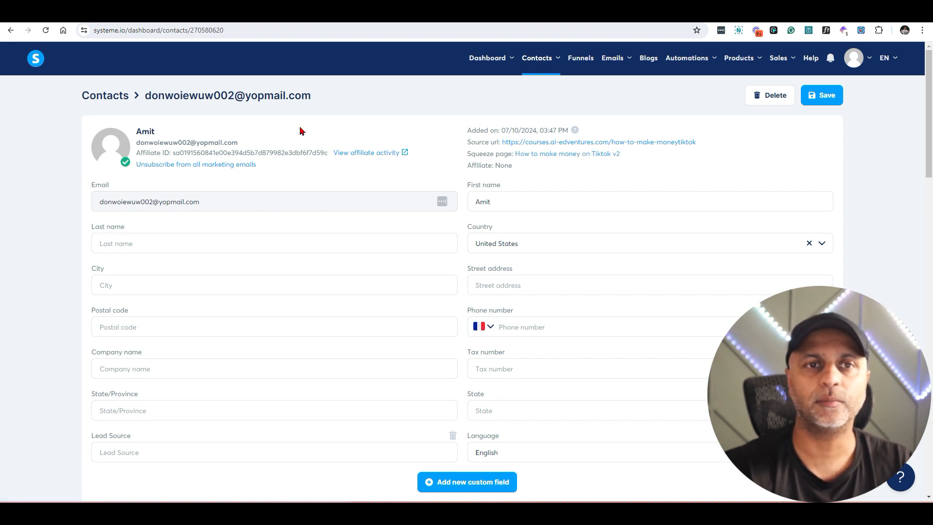
left_click_drag(175, 153, 325, 157)
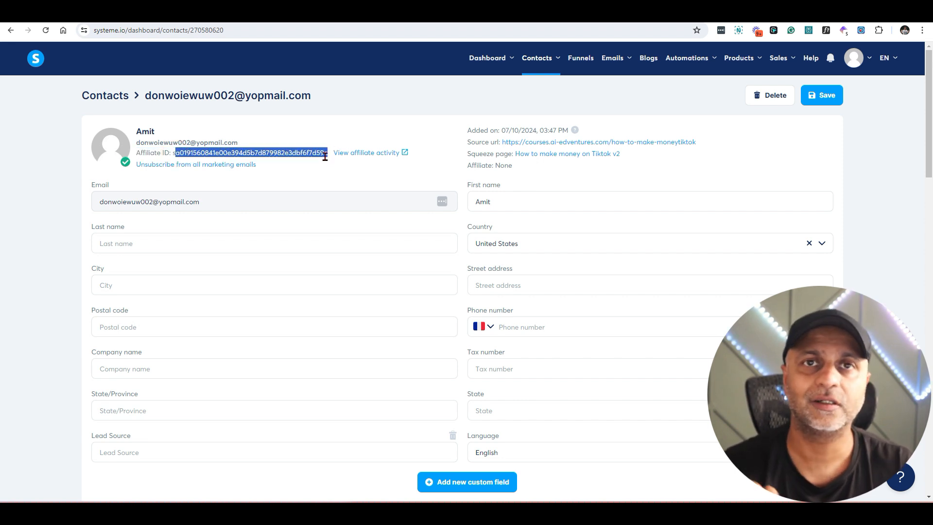
scroll(225, 121, "down", 3)
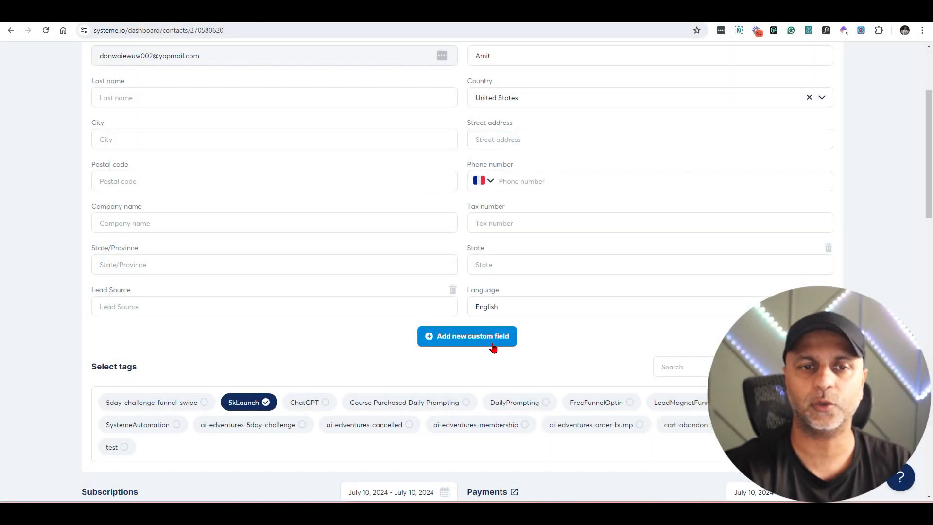
scroll(494, 345, "down", 3)
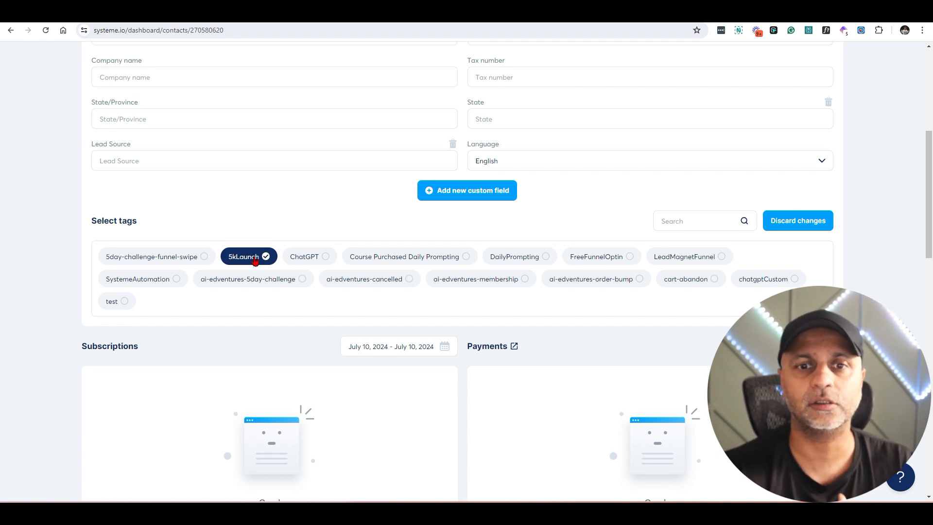
scroll(381, 277, "down", 7)
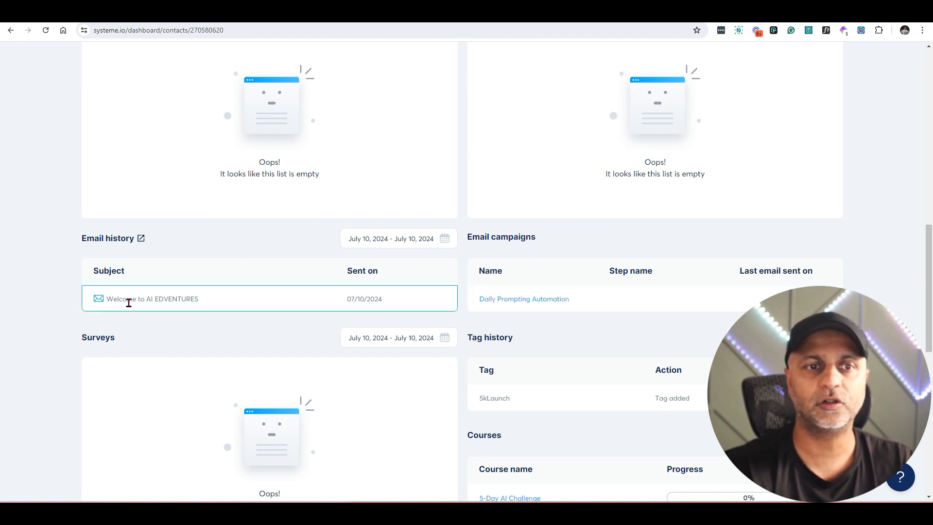
left_click_drag(106, 304, 247, 310)
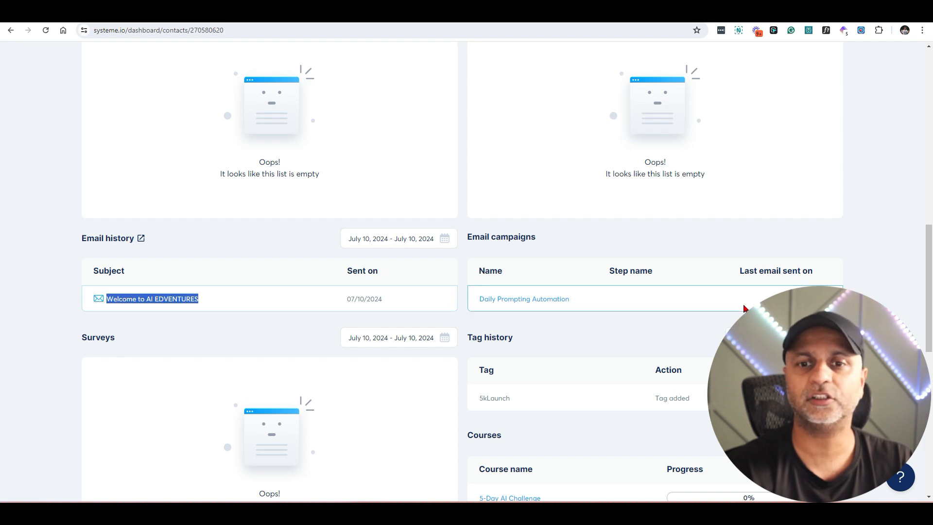
scroll(745, 309, "down", 6)
scroll(745, 308, "up", 2)
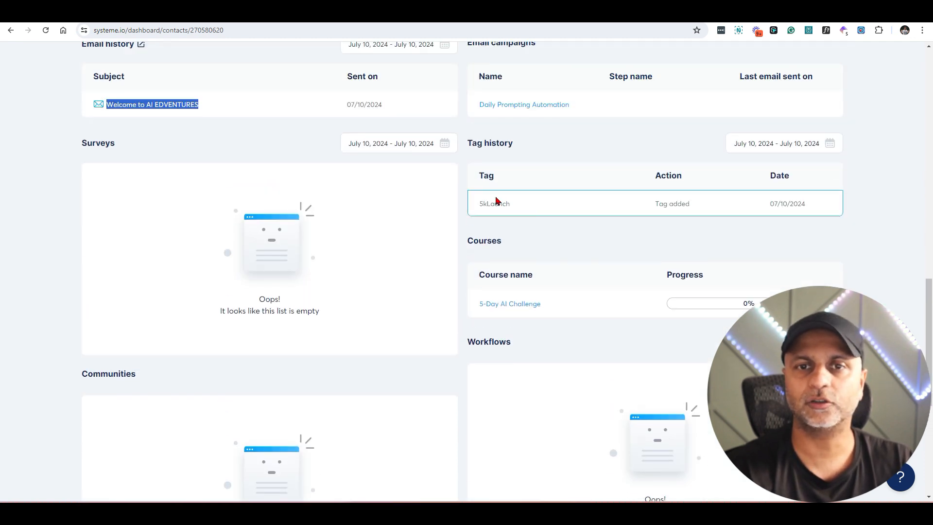
left_click_drag(465, 205, 517, 209)
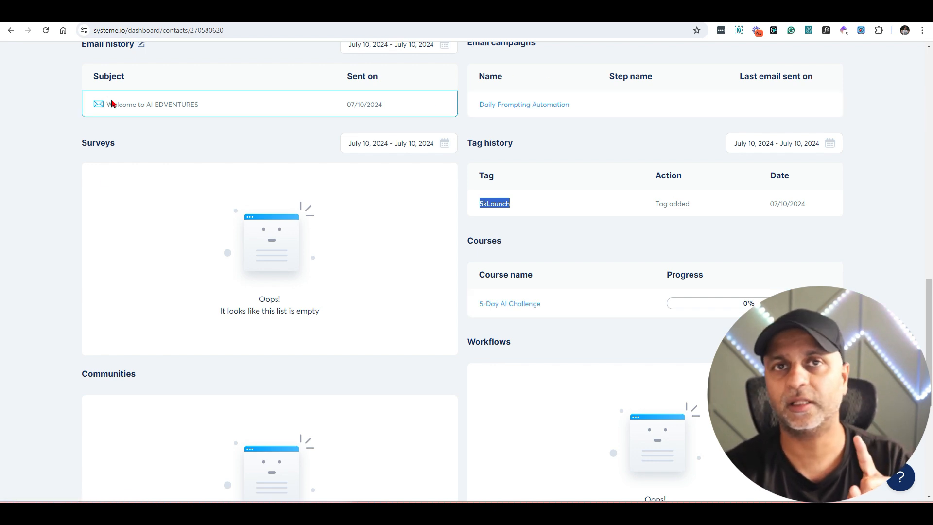
left_click_drag(109, 107, 199, 113)
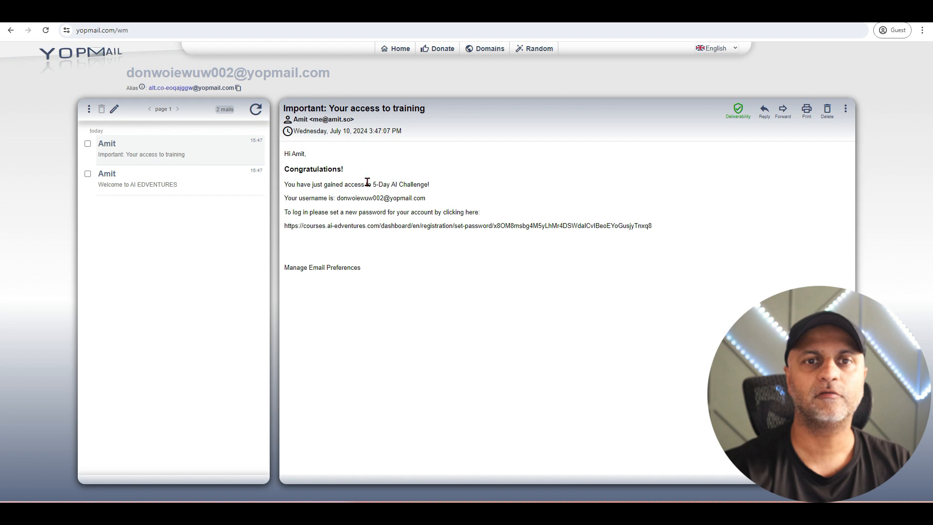
Step: Open the 'Welcome to AI EDVENTURES' email in the YOPmail test inbox
left_click(179, 181)
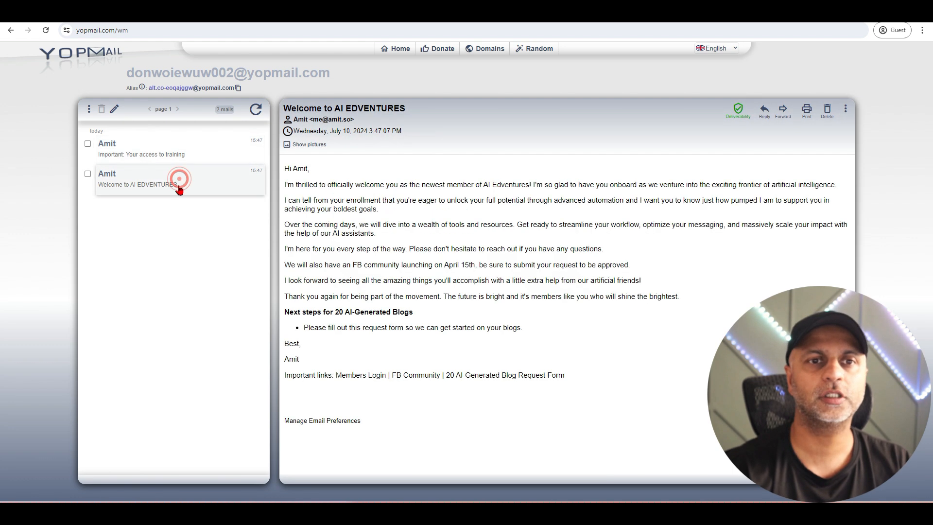